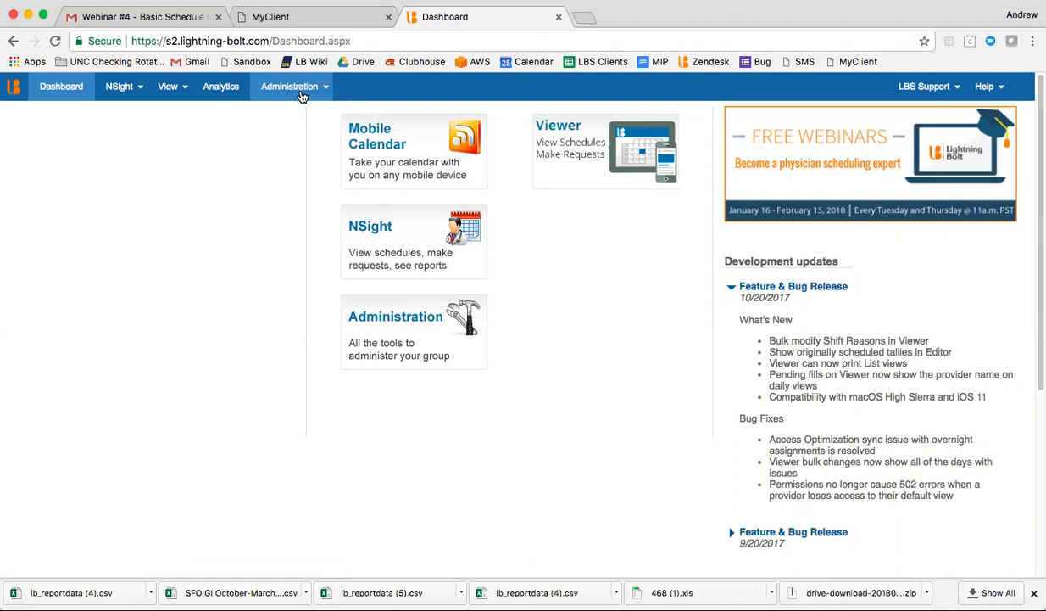
- Open the Schedule Manager from the administration tools
left_click(301, 95)
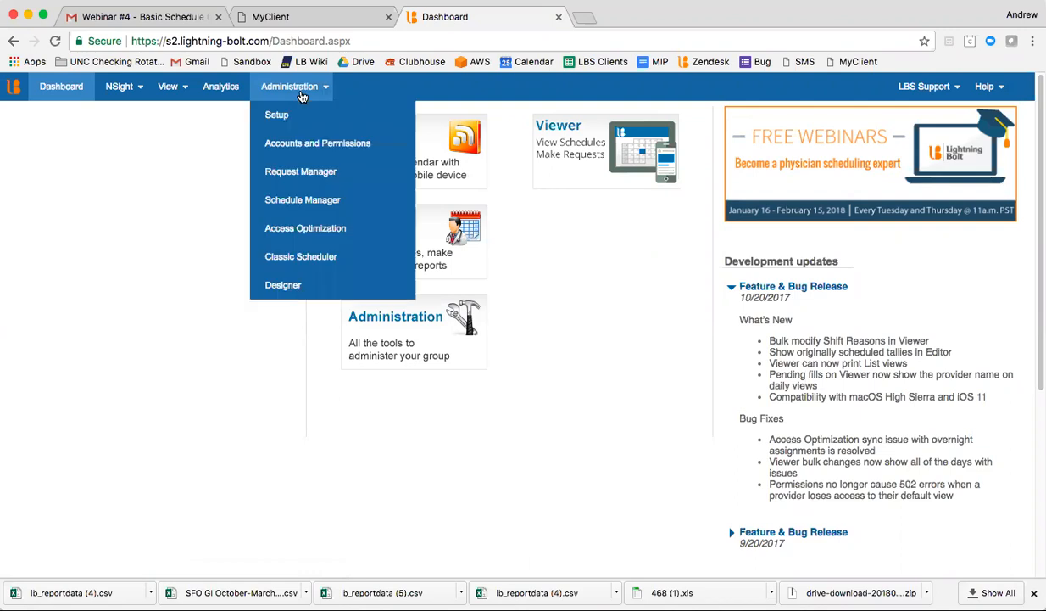
left_click(327, 210)
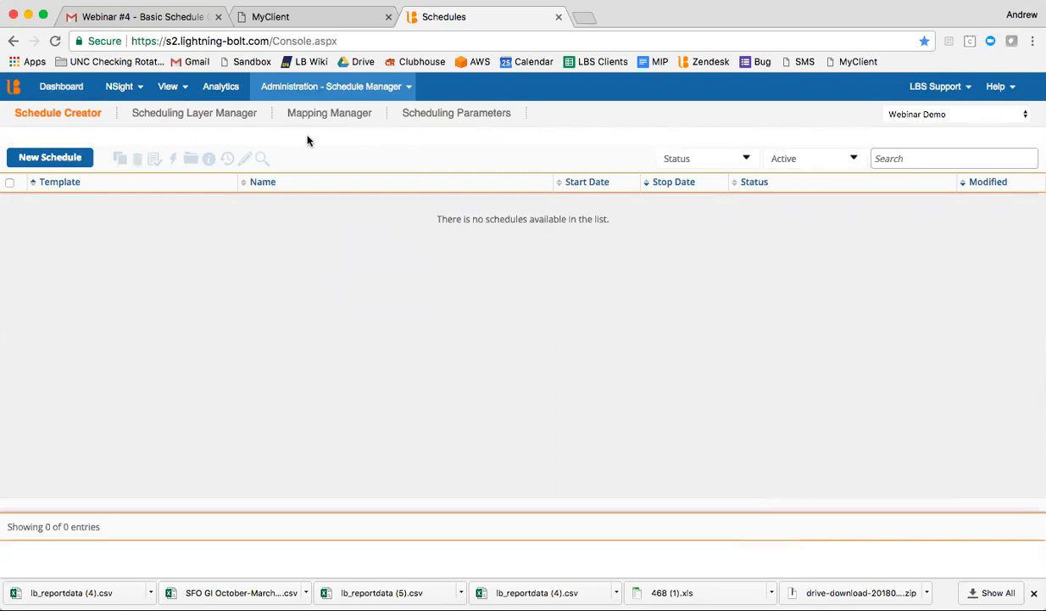
- Try to create and save a schedule named January 2018 from the Webinar Demo template, running 01/01/2018 to 01/31/2018
left_click(40, 157)
left_click(503, 293)
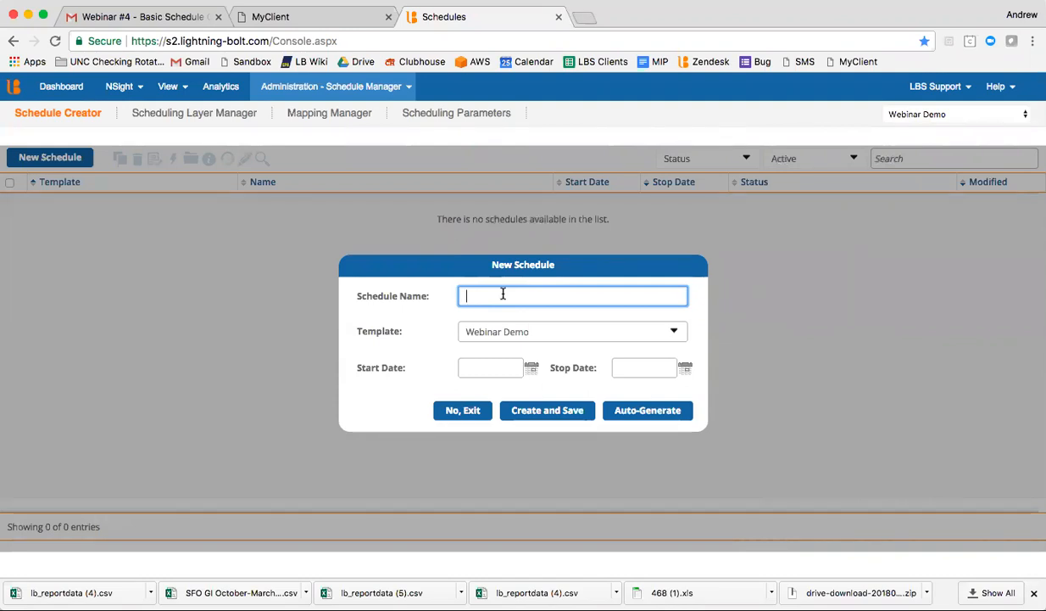
type("January 2018")
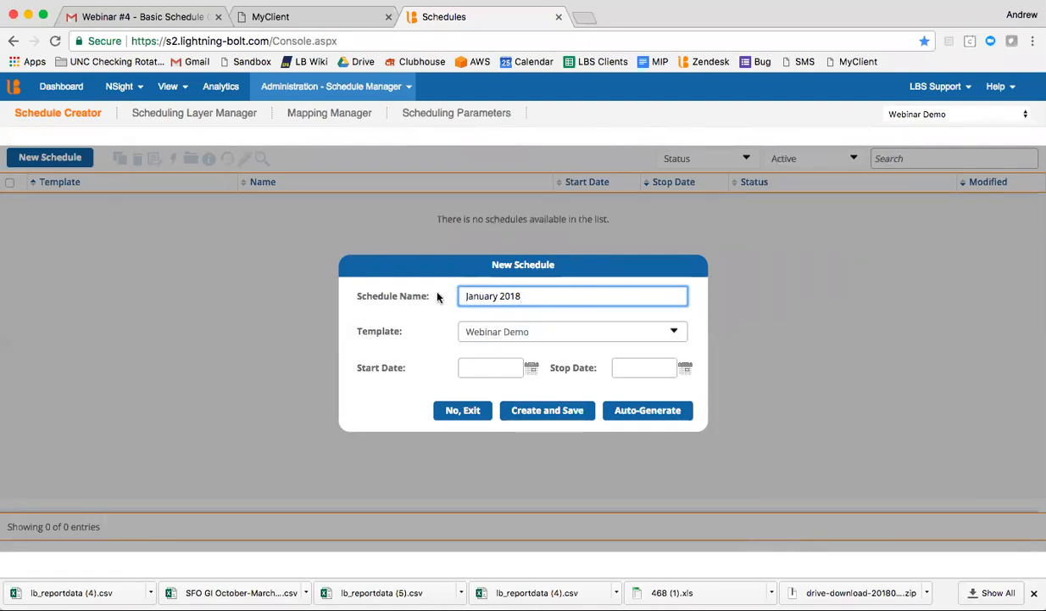
left_click(552, 334)
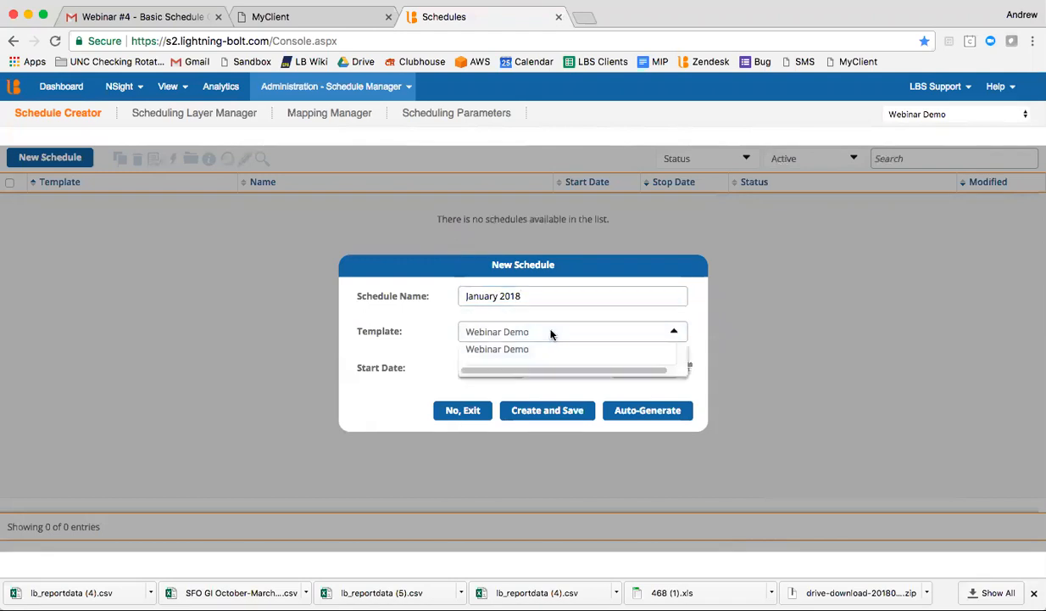
left_click(512, 350)
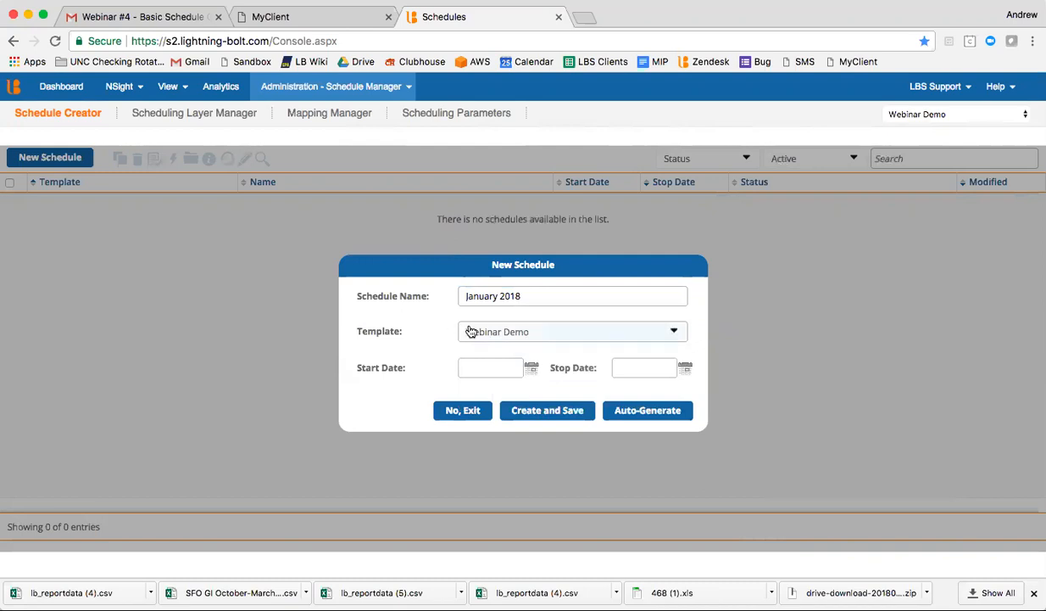
left_click(493, 368)
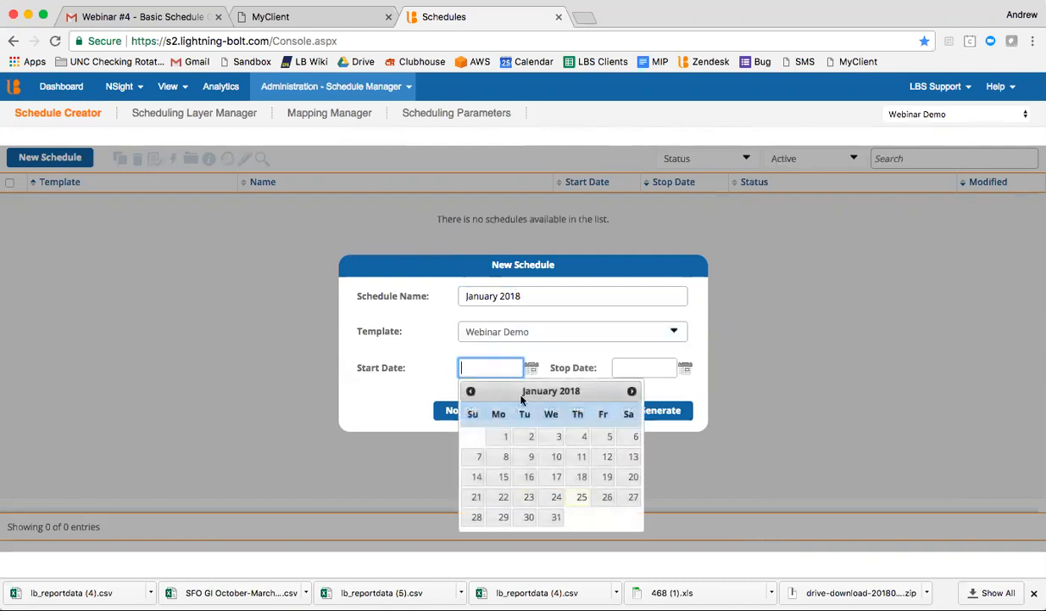
left_click(506, 438)
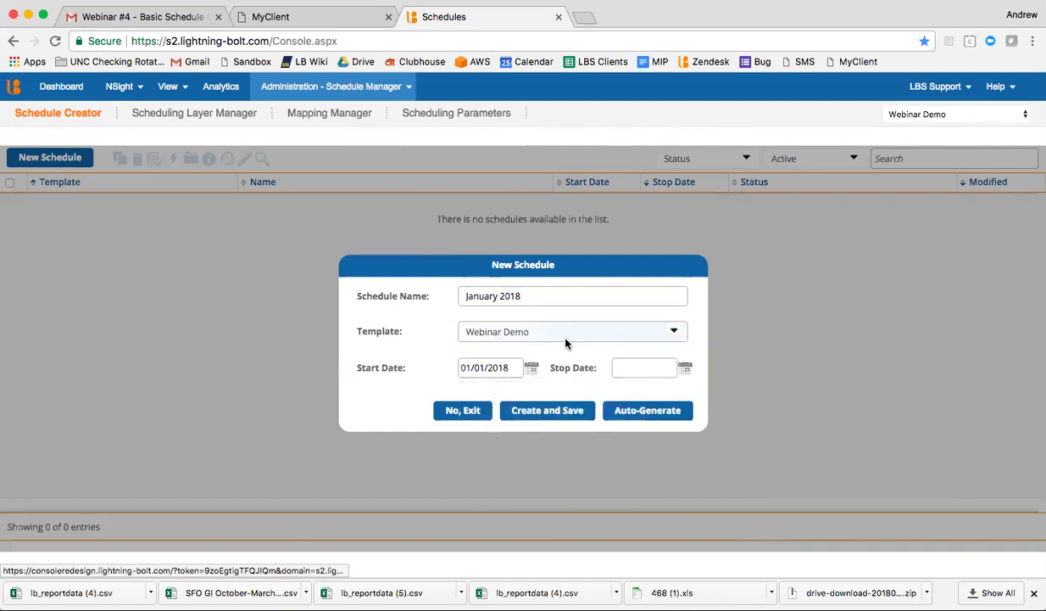
left_click(686, 368)
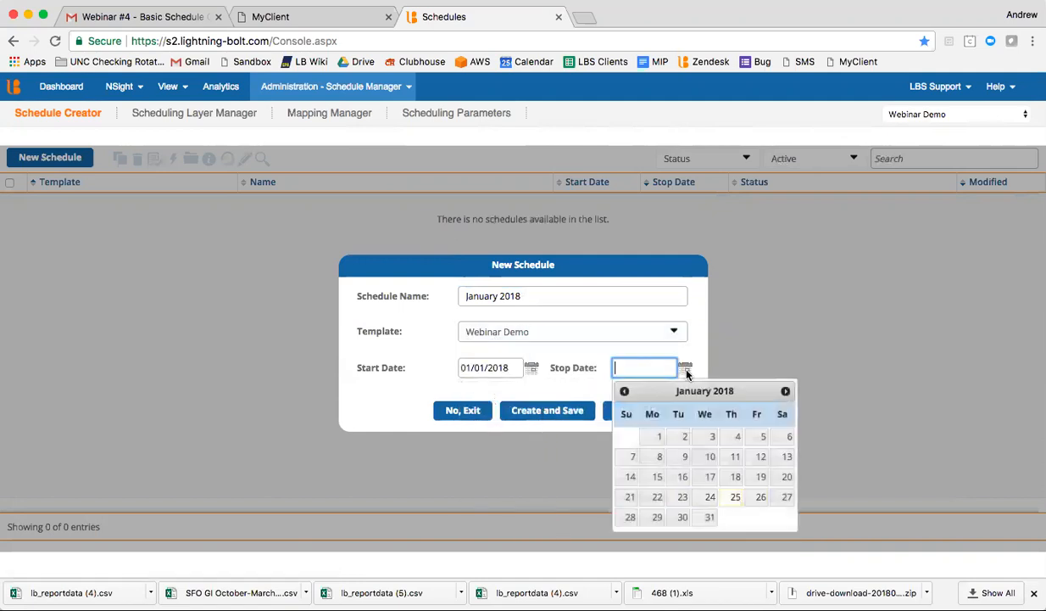
left_click(710, 517)
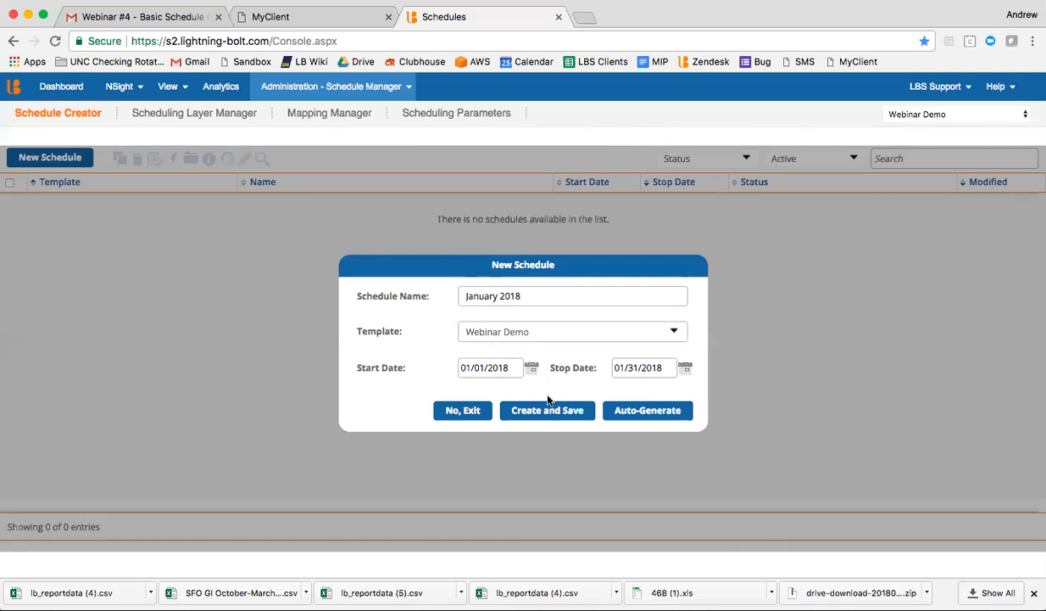
left_click(545, 411)
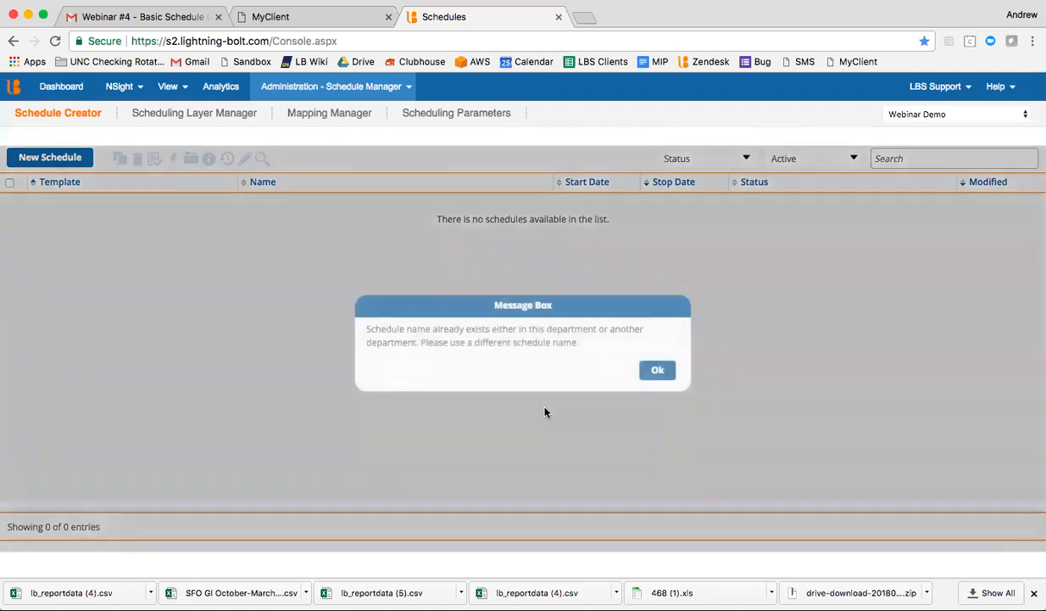
left_click(659, 370)
- Create and save a Webinar Demo schedule named Webinar Jan 2018, starting 01/01/2018 and stopping 01/31/2018
left_click(60, 161)
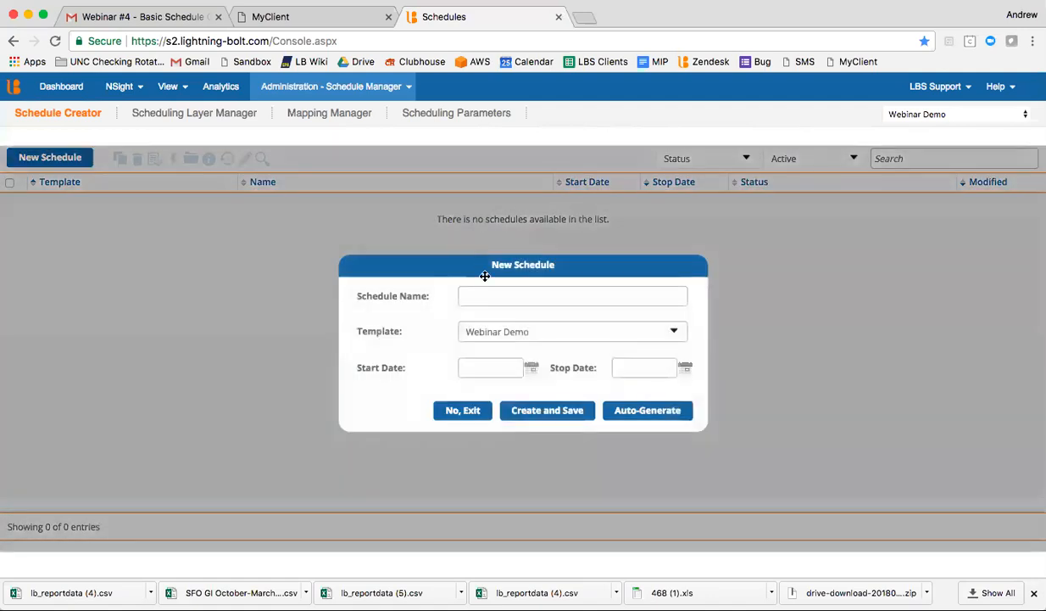
left_click(479, 295)
type("Webina")
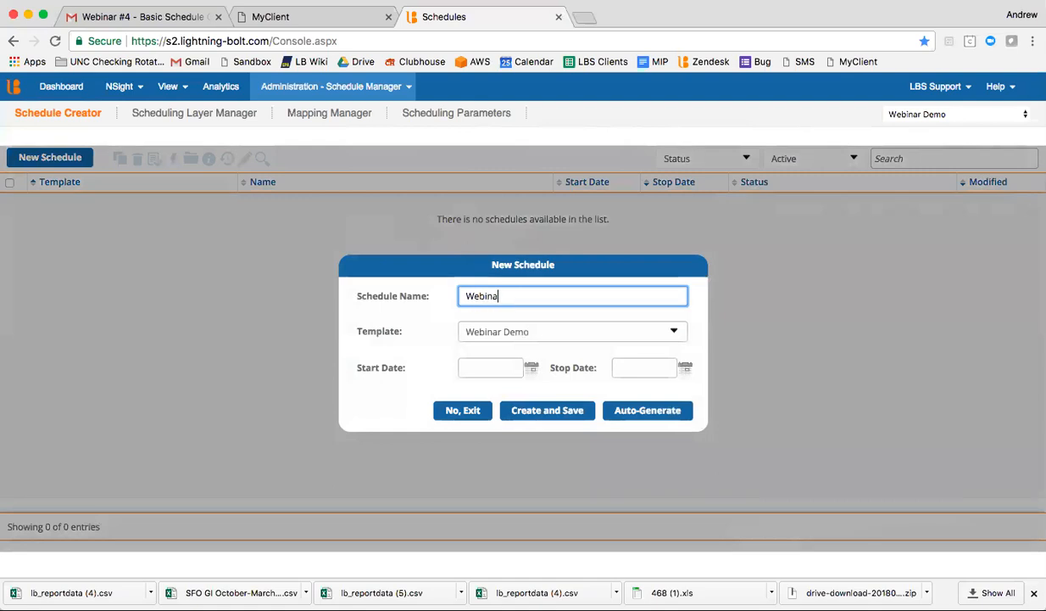
type("r Jan 2018")
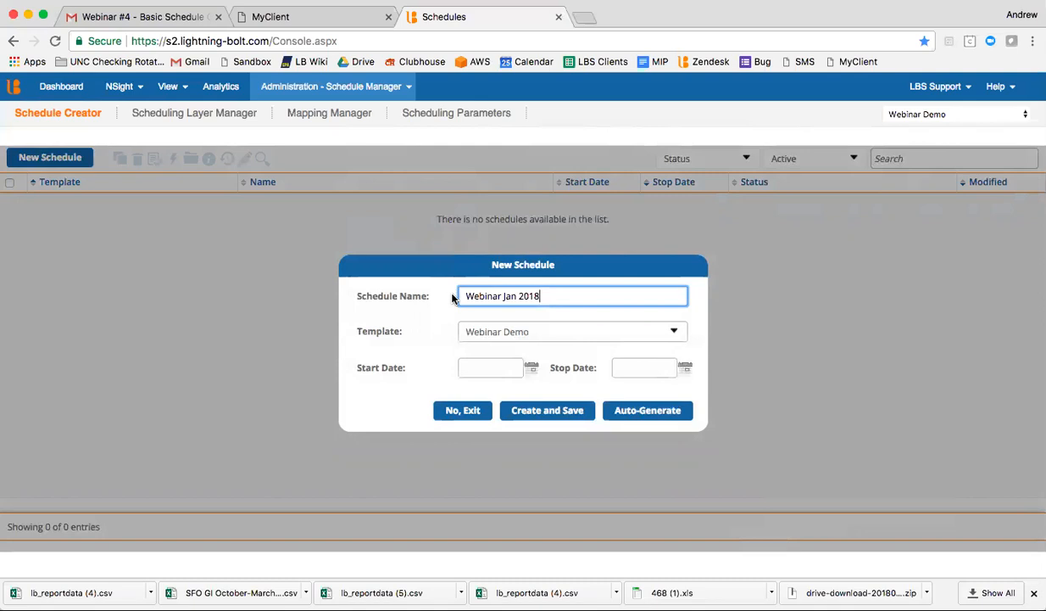
left_click(531, 367)
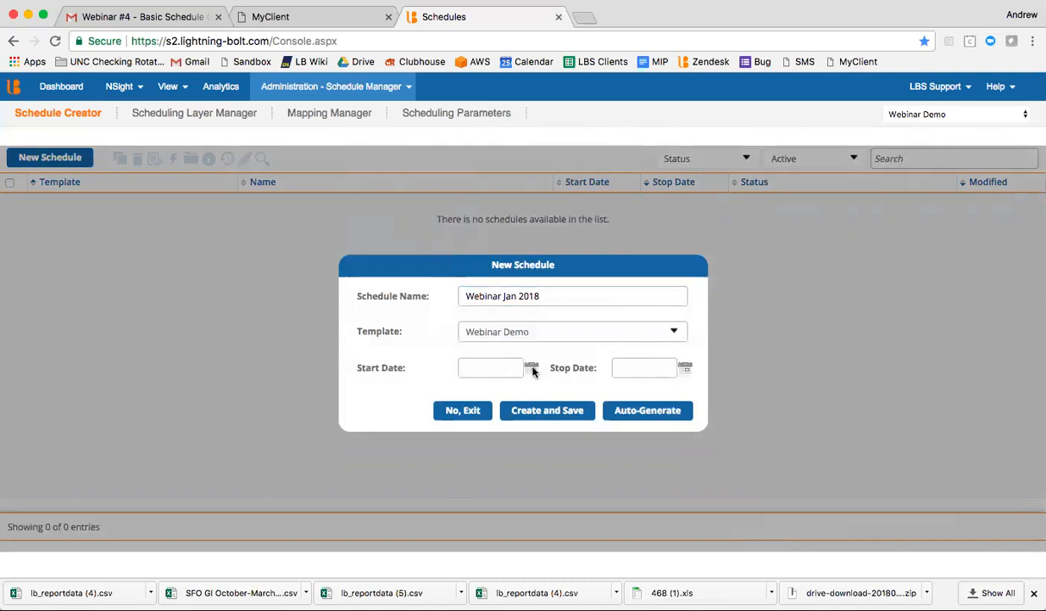
left_click(496, 436)
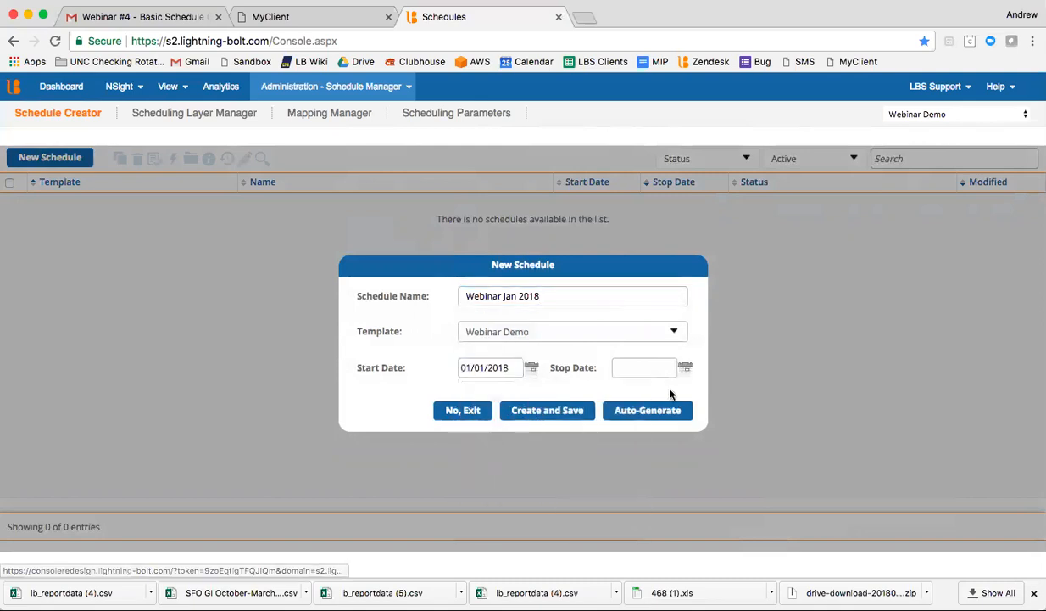
left_click(685, 367)
left_click(712, 517)
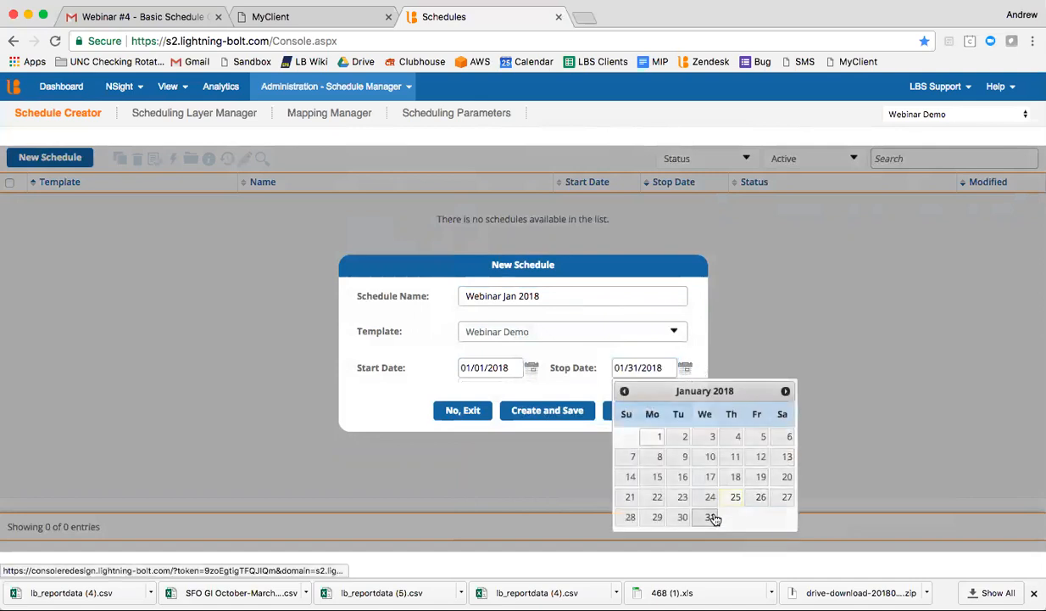
left_click(551, 410)
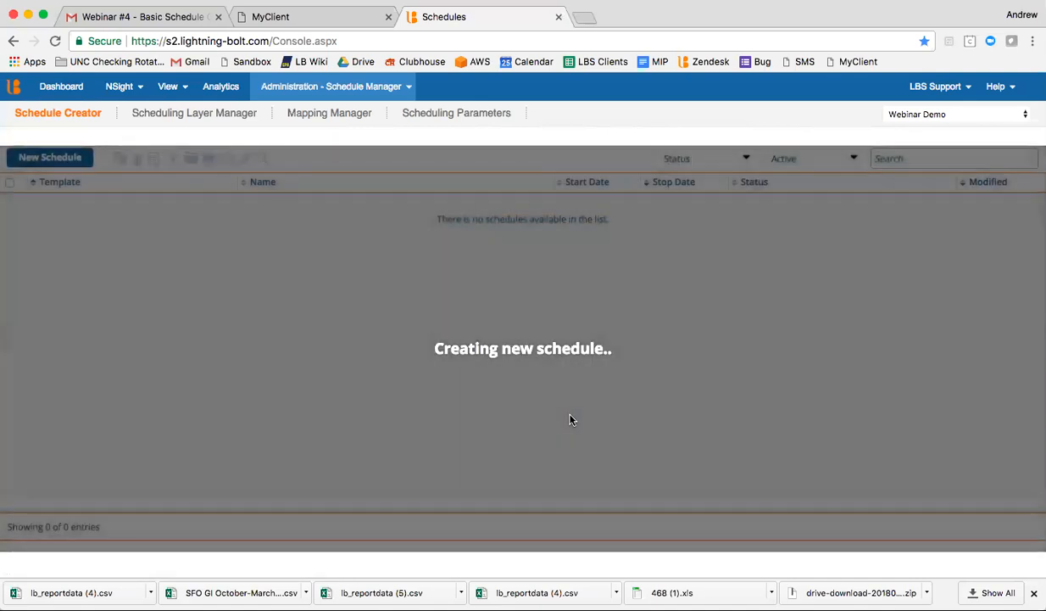
left_click(597, 366)
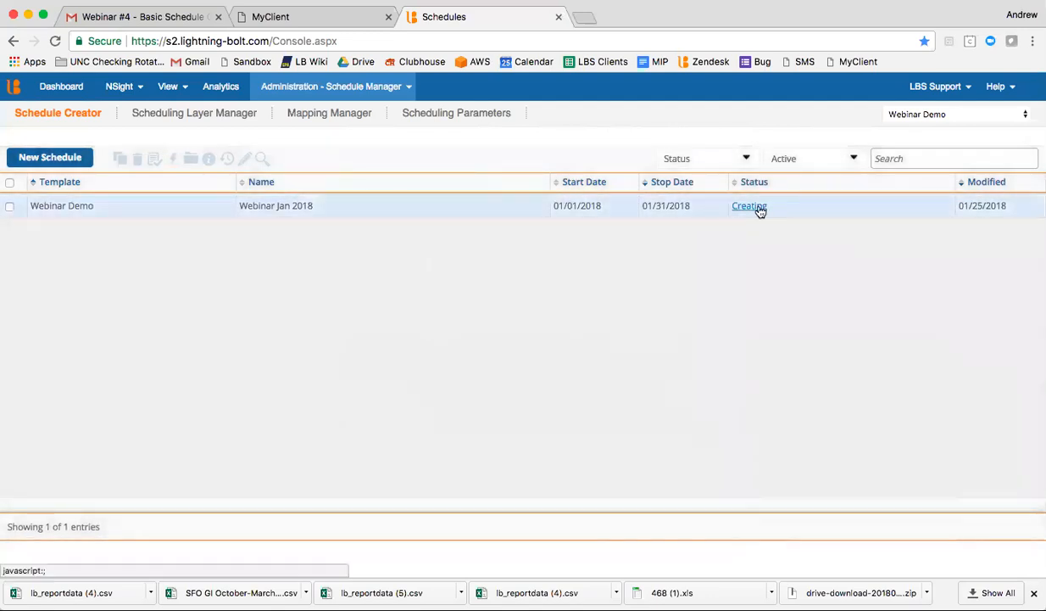
- Start another new schedule on the Webinar Demo template and name it Webinar Feb 2018
left_click(73, 157)
left_click(498, 298)
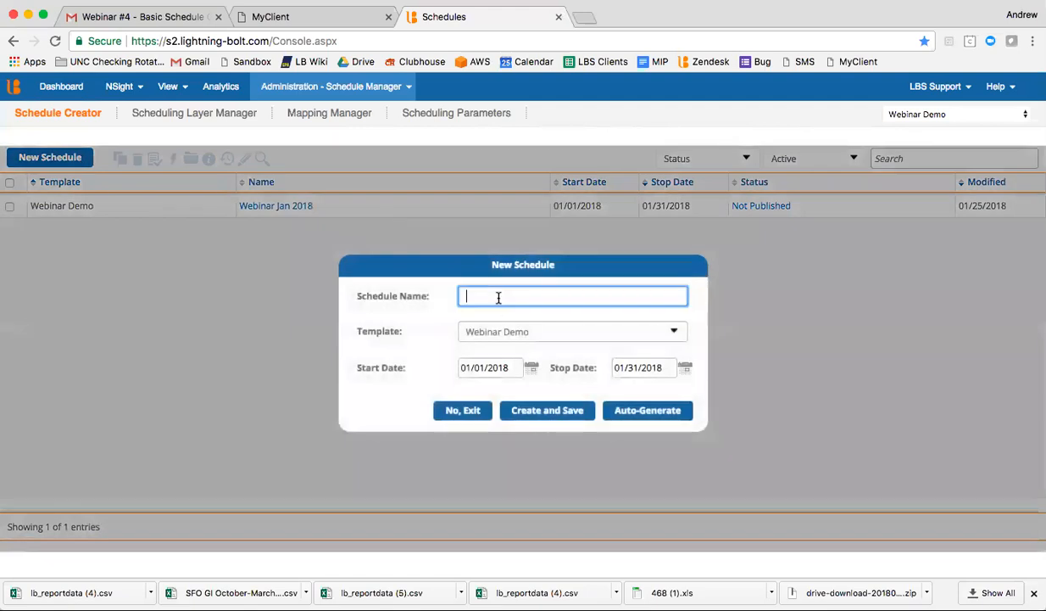
type("Webinar J")
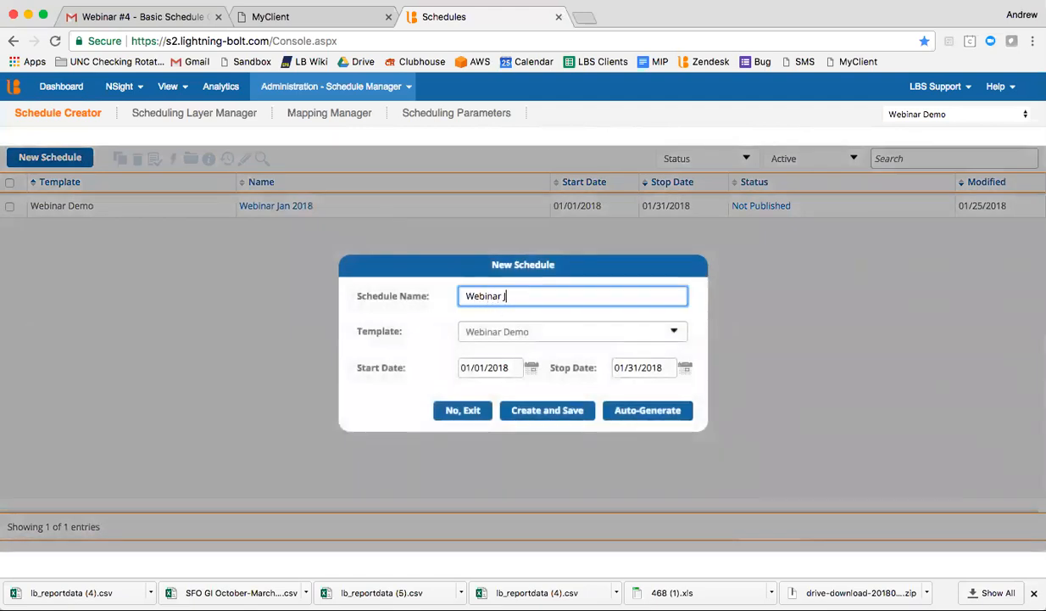
key("BackSpace")
type("Feb 2018")
- Set the new schedule's dates from 02/01/2018 to 02/28/2018 and create it with Auto-Generate
left_click(532, 368)
left_click(631, 390)
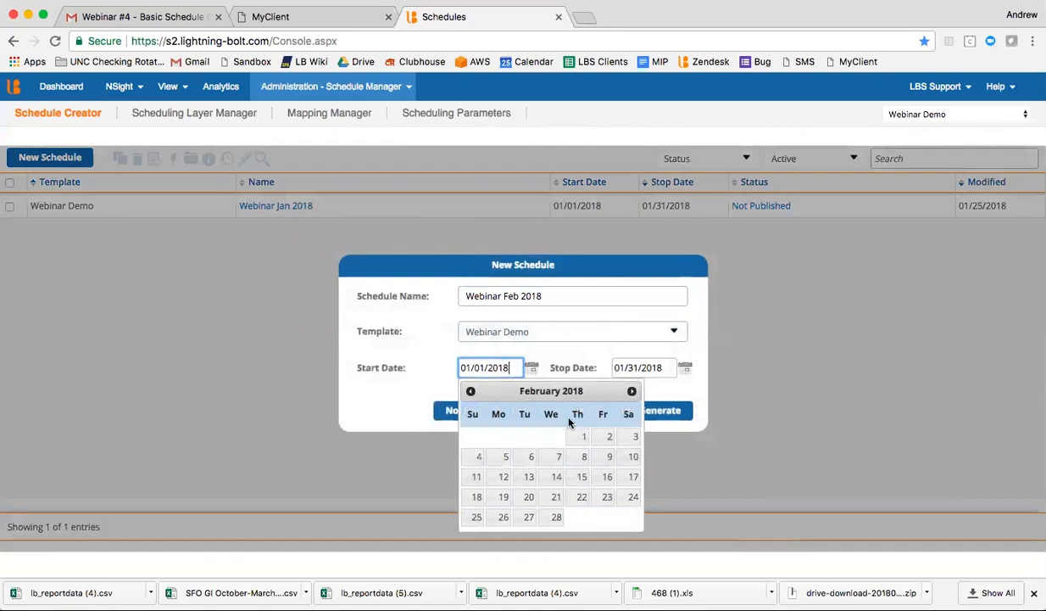
left_click(582, 436)
left_click(686, 367)
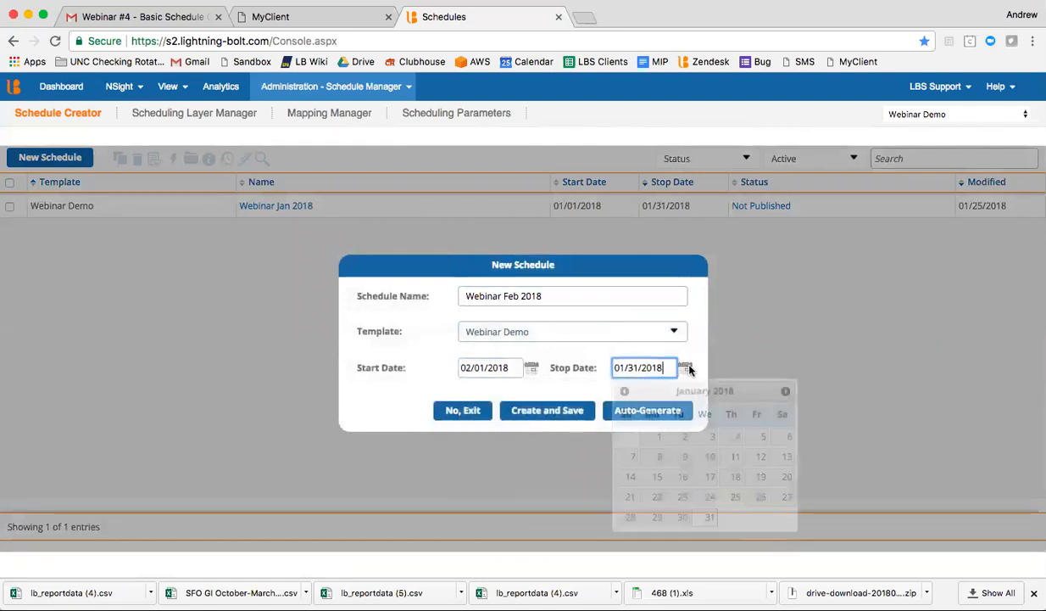
left_click(786, 391)
left_click(710, 516)
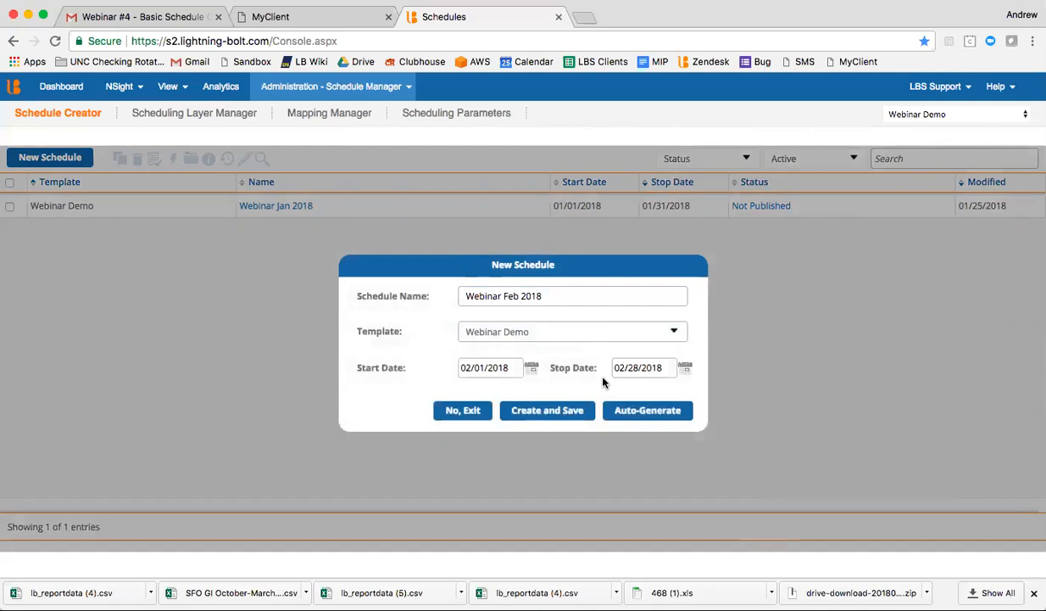
left_click(634, 412)
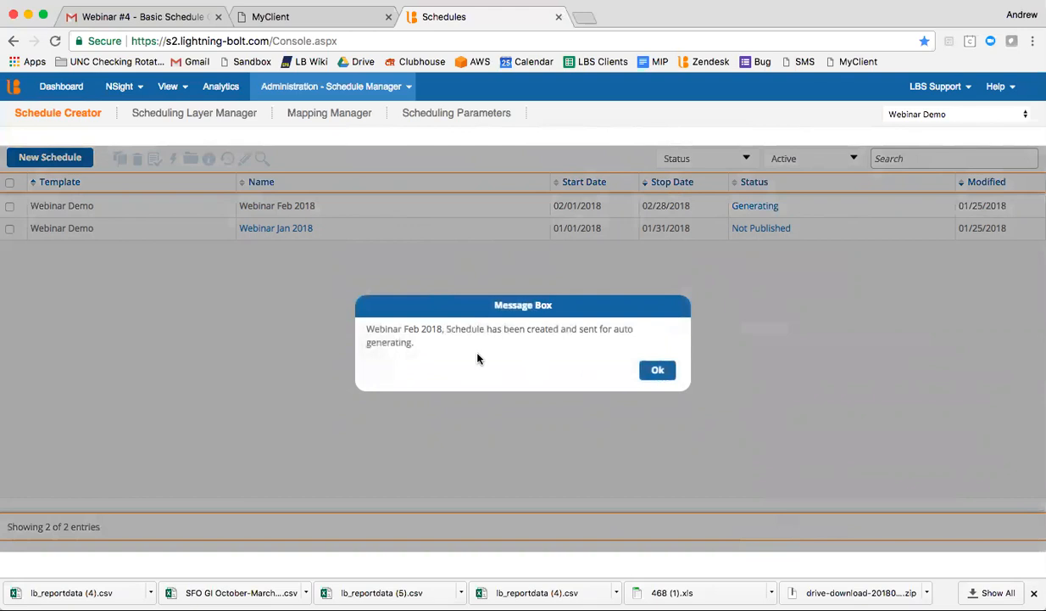
left_click(658, 371)
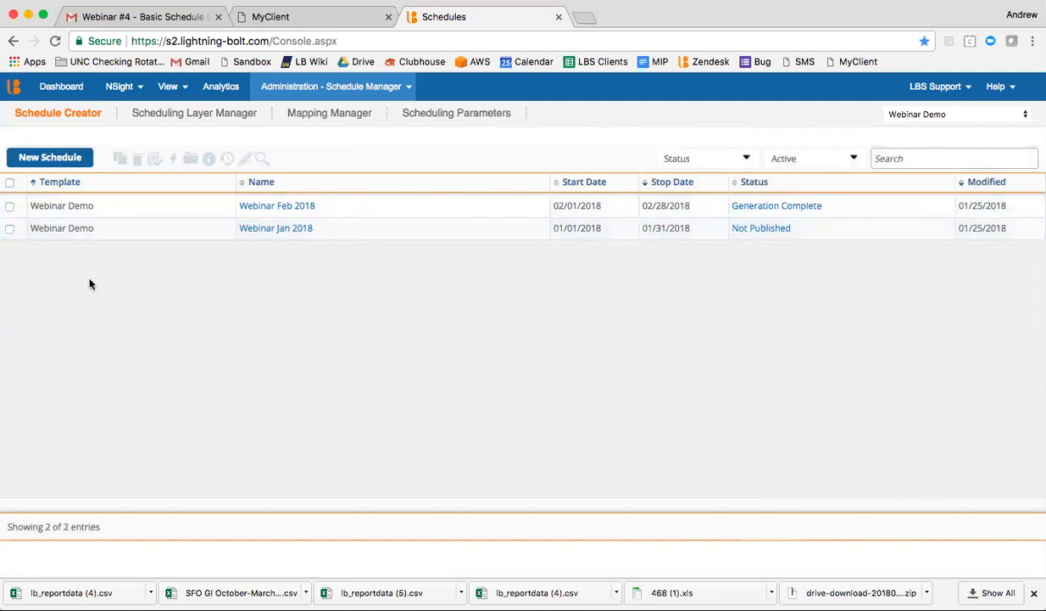
left_click(10, 230)
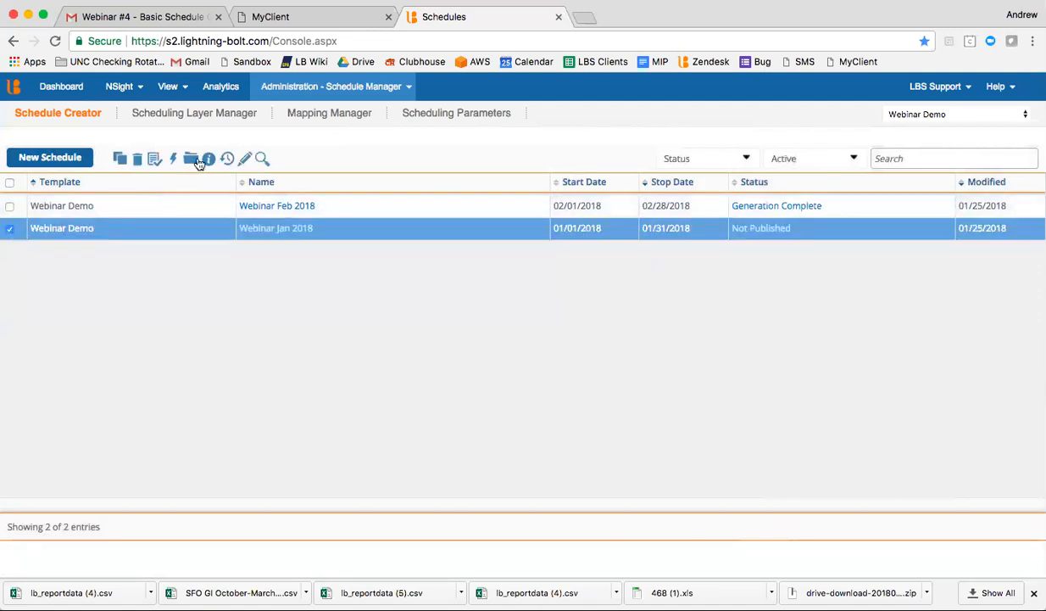
left_click(11, 229)
right_click(283, 229)
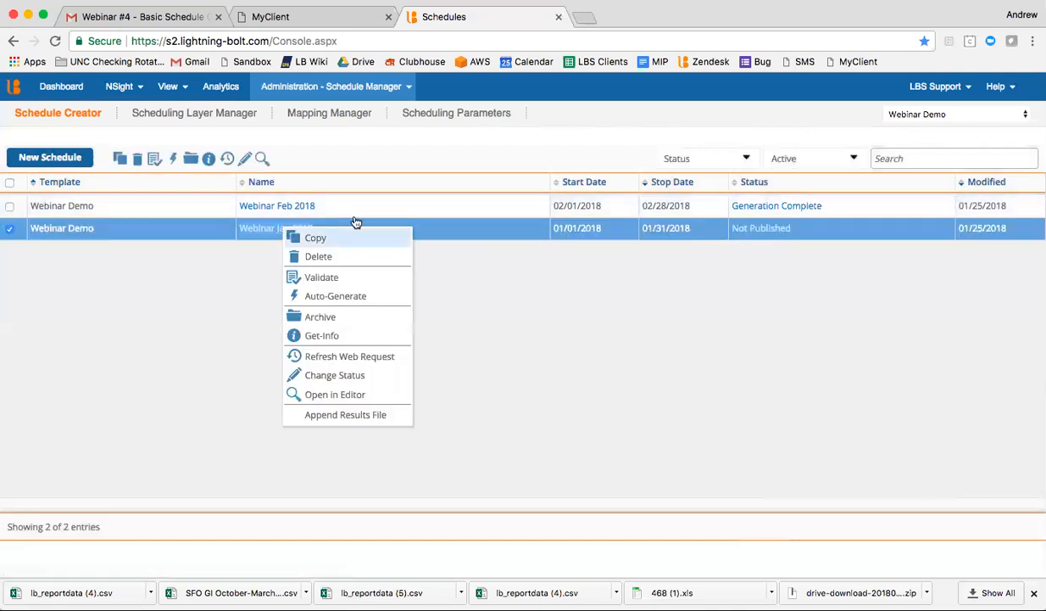
left_click(537, 296)
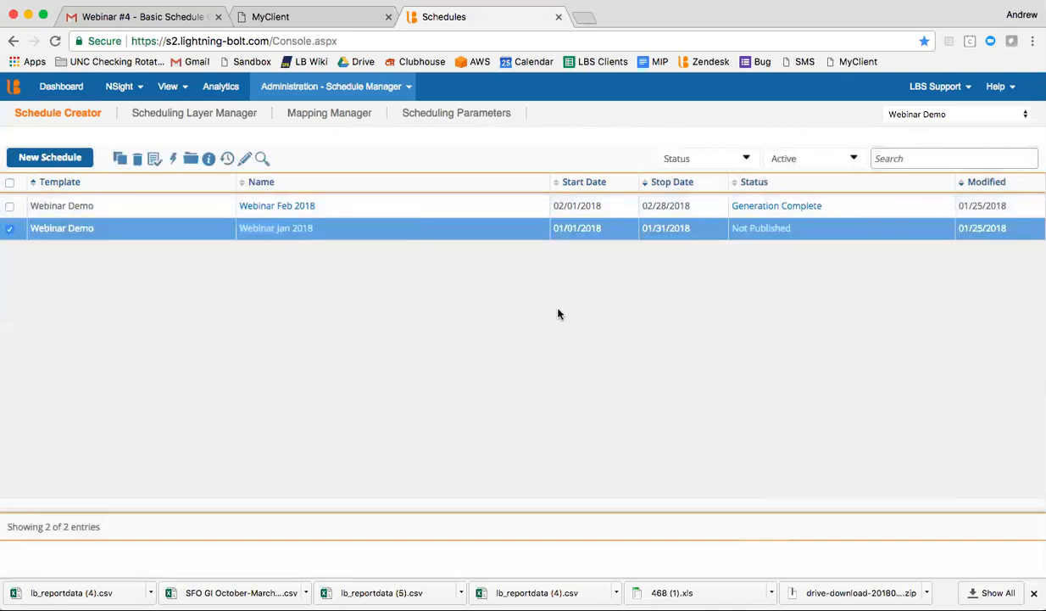
- Review the Get-Info details of the Webinar Jan 2018 schedule, including its creation, status and archive information
right_click(767, 230)
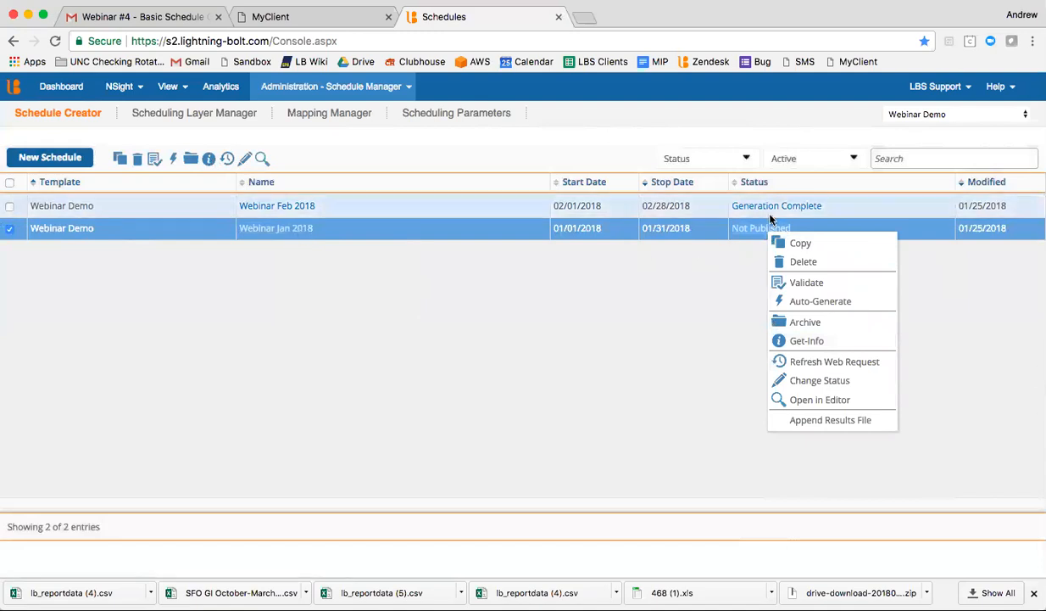
left_click(834, 347)
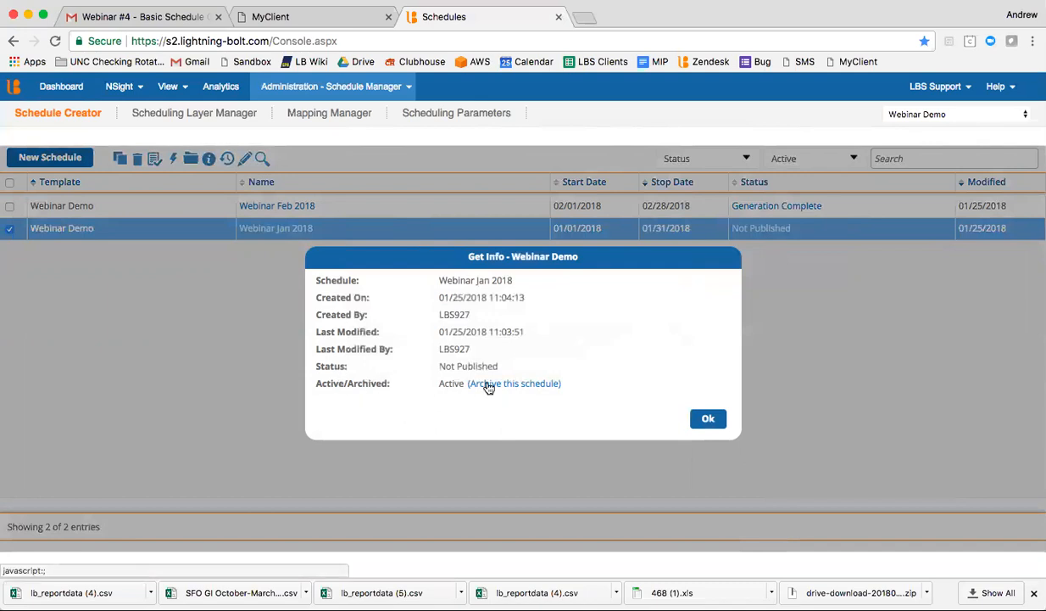
left_click(702, 422)
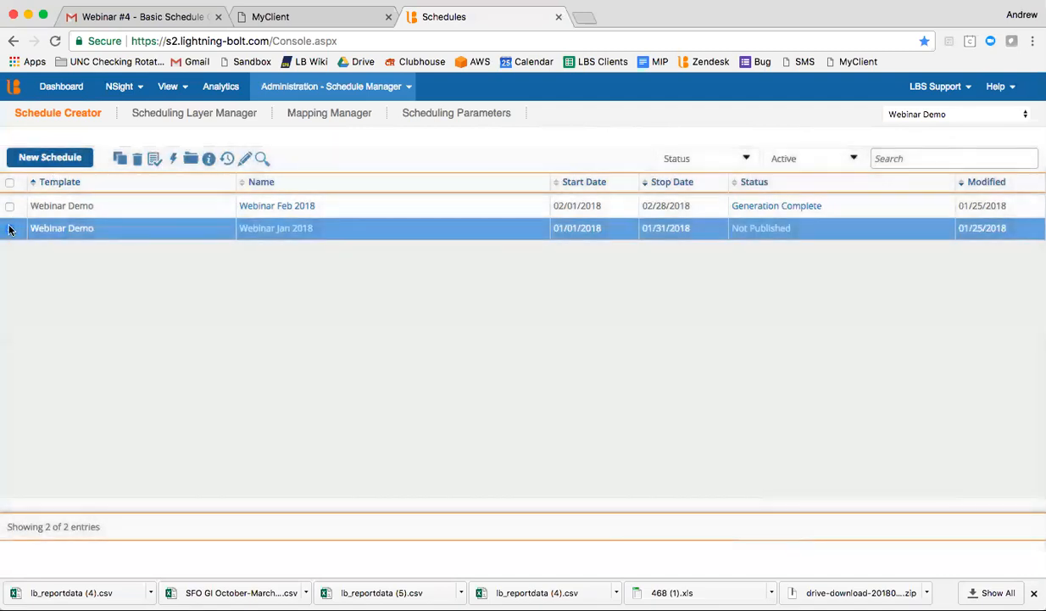
left_click(9, 228)
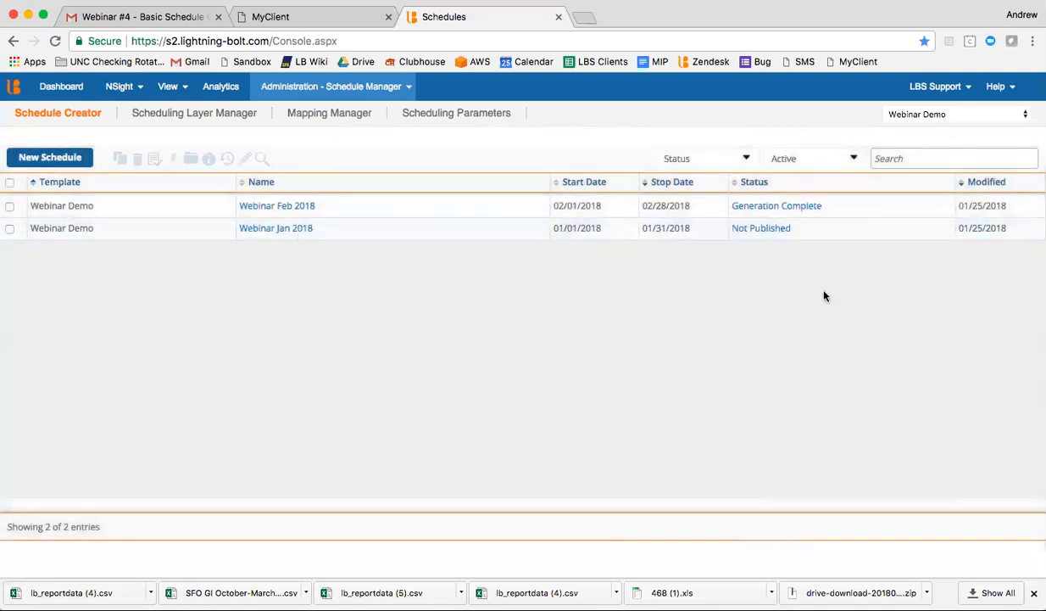
- Review the Get-Info details of the Webinar Feb 2018 schedule, including its Schedule Results, Violations, Error(s) section
right_click(809, 207)
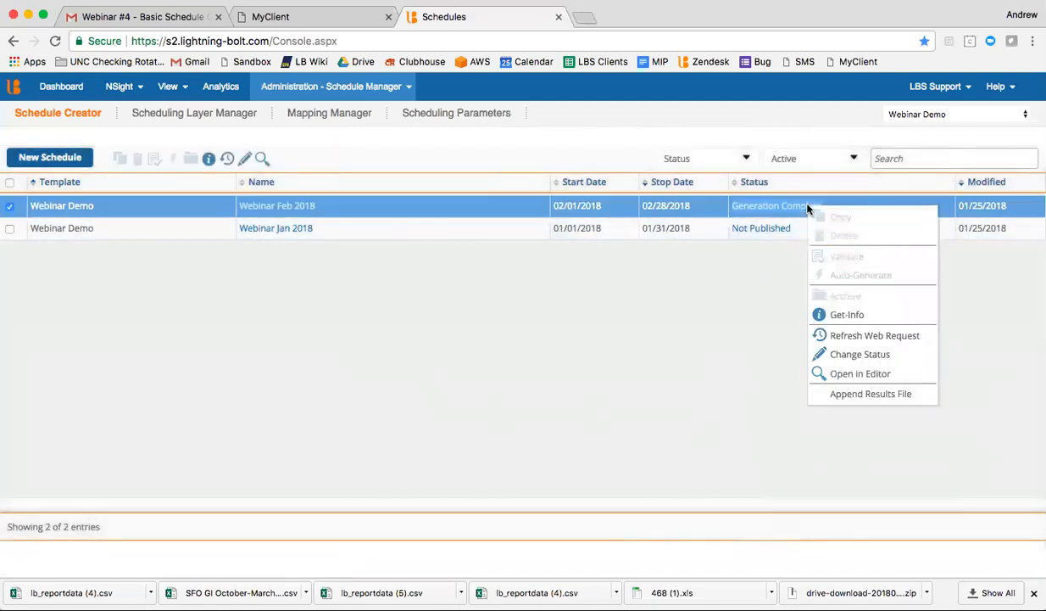
left_click(886, 312)
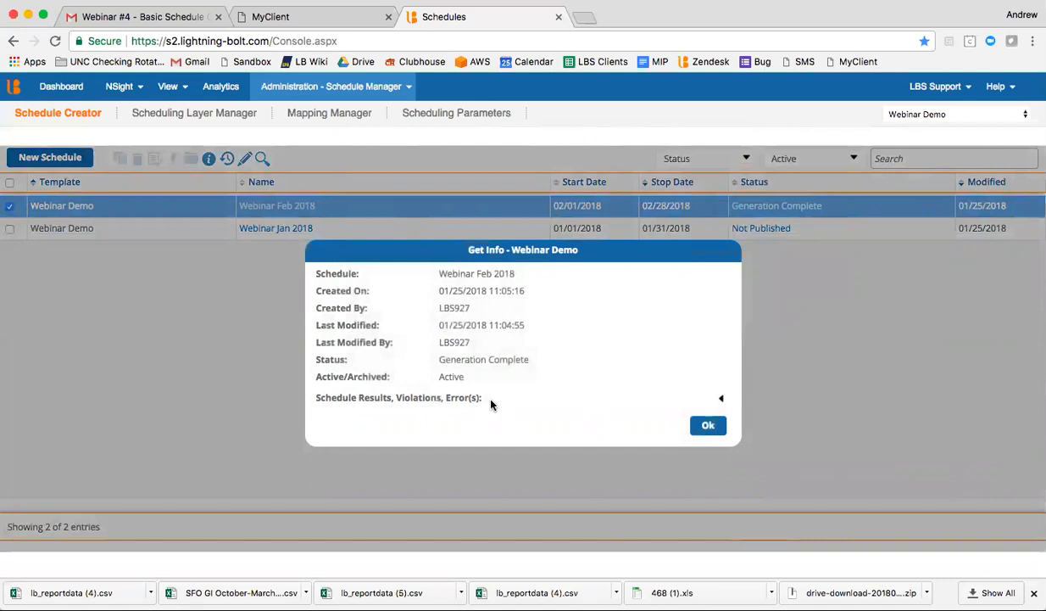
left_click(720, 400)
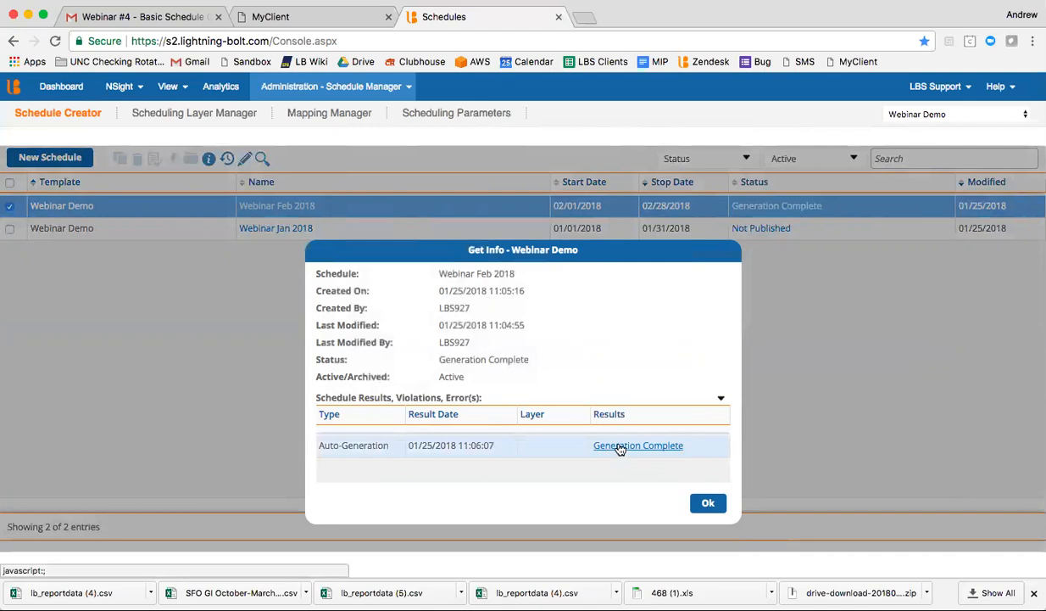
left_click(710, 502)
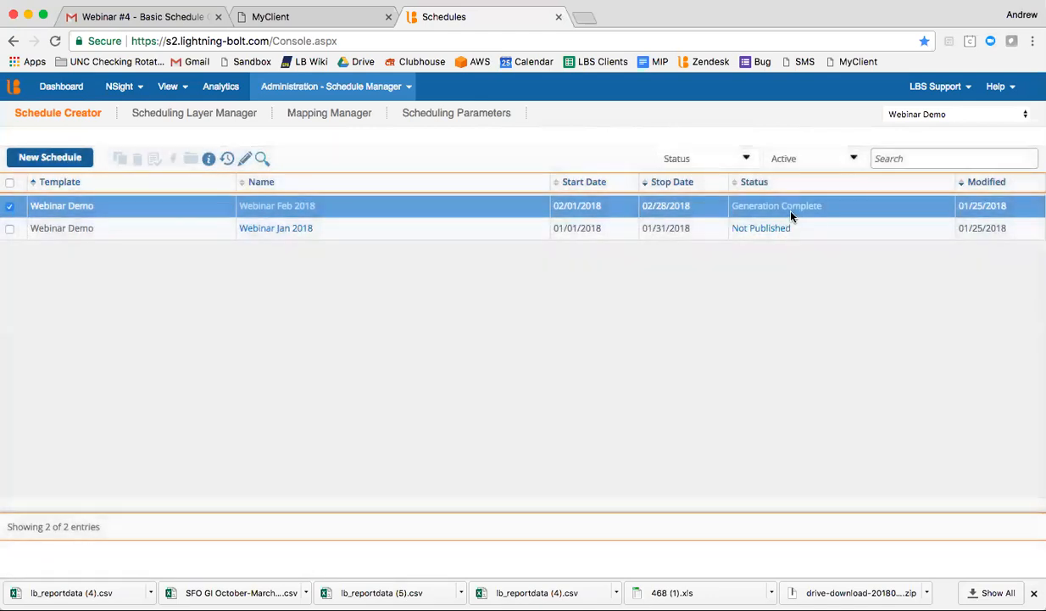
- Recheck the Auto-Generation result entry in the Get-Info details of Webinar Feb 2018, then clear the schedule's selection
right_click(790, 213)
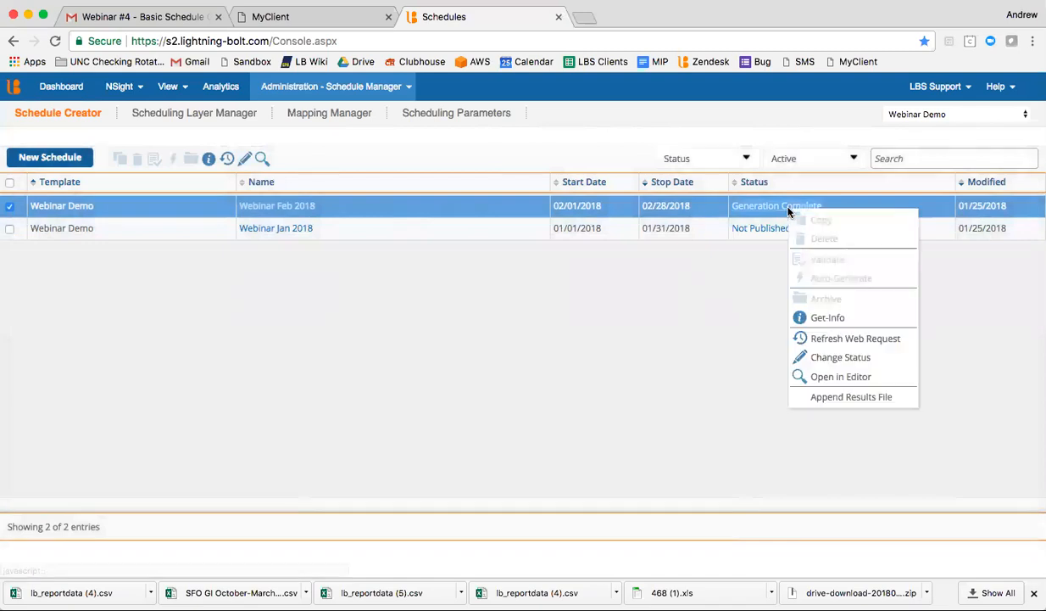
left_click(815, 311)
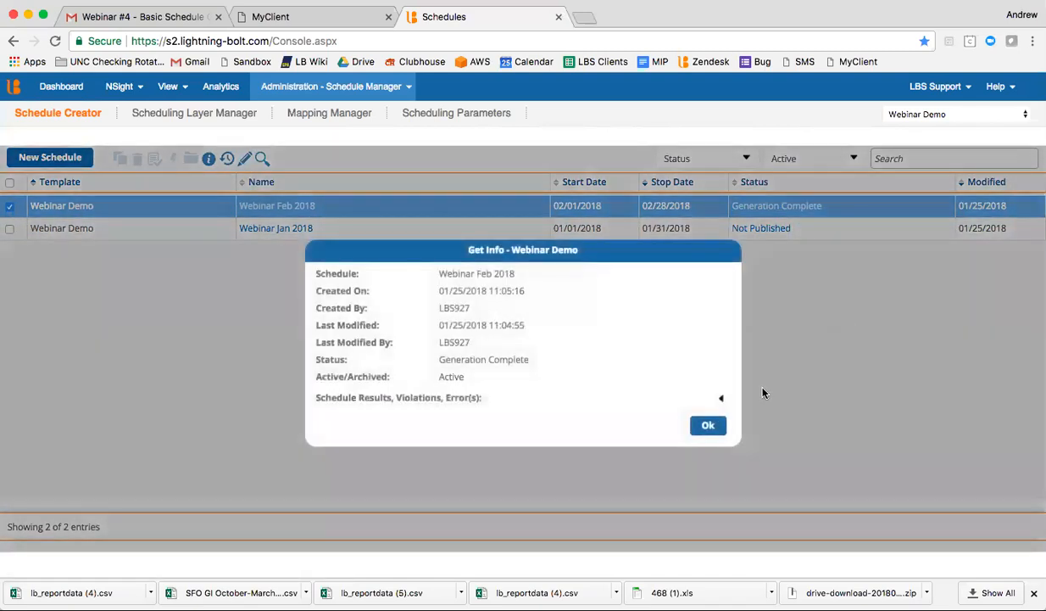
left_click(721, 397)
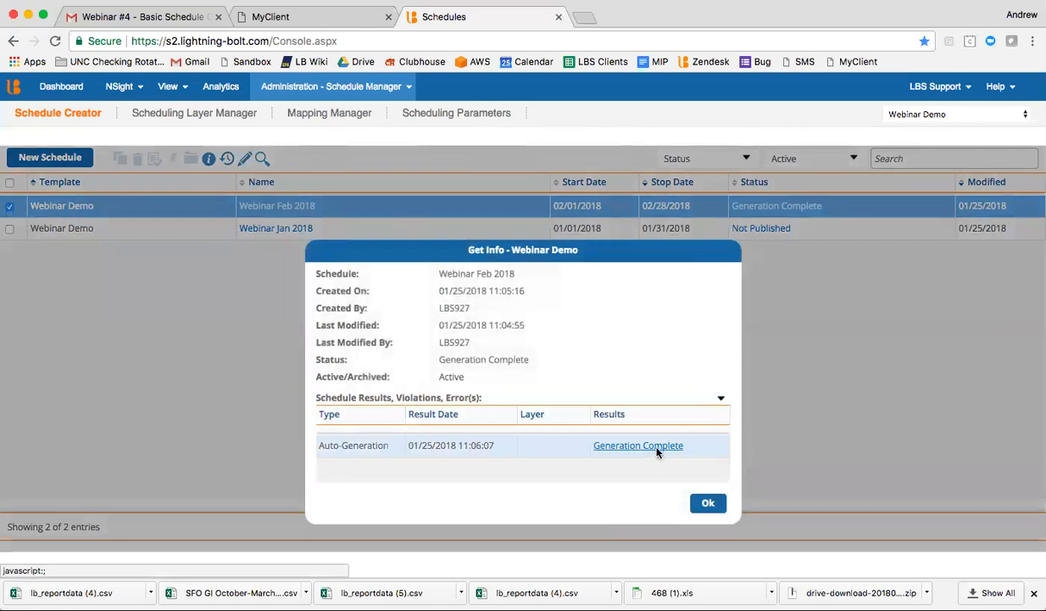
left_click(693, 500)
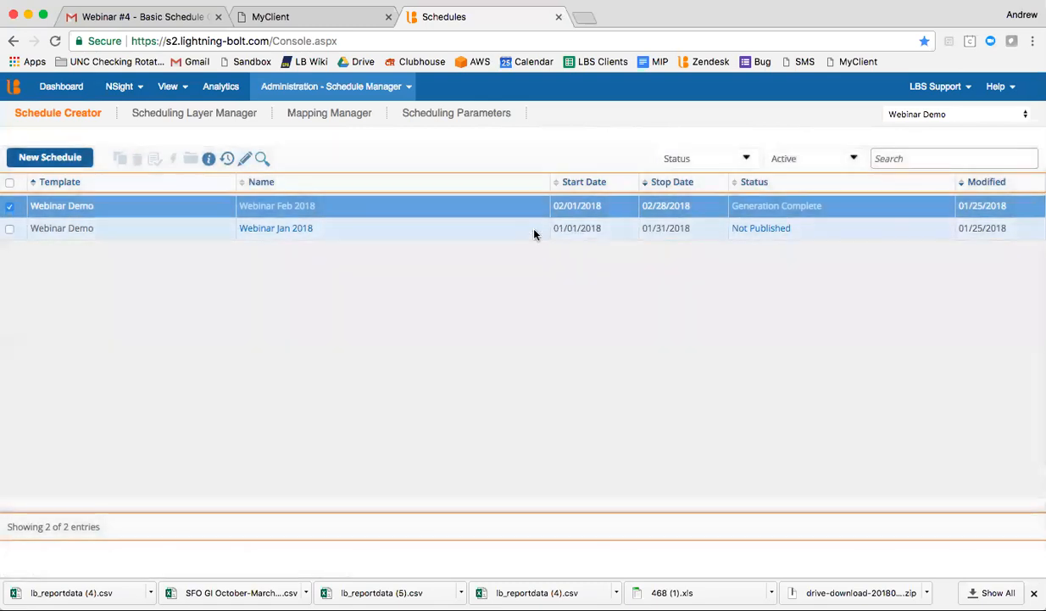
left_click(10, 205)
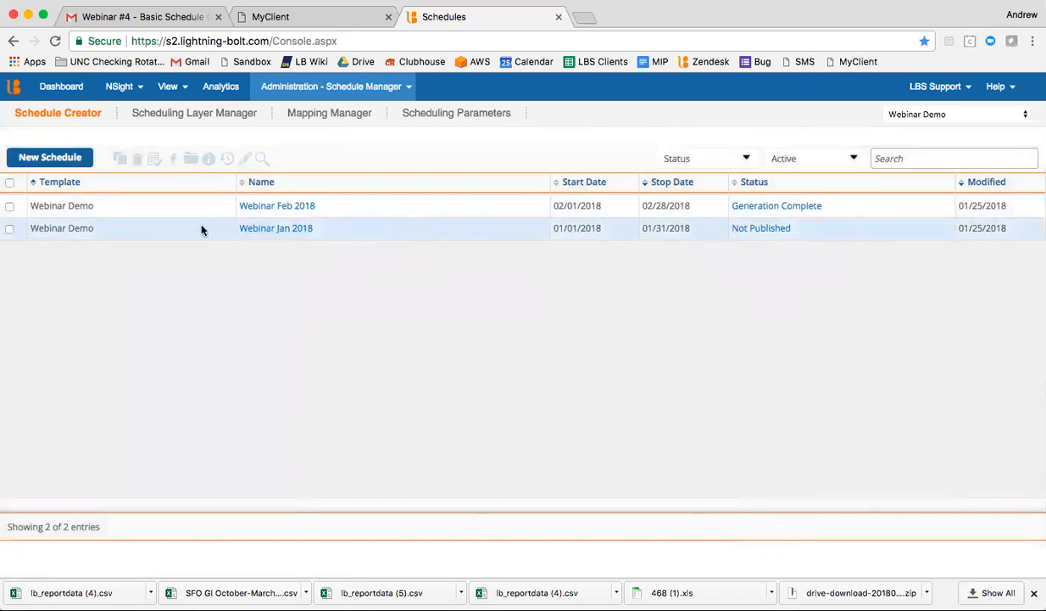
- Look over the actions available for Webinar Jan 2018 and view the Get-Info results of Webinar Feb 2018 once more
left_click(10, 228)
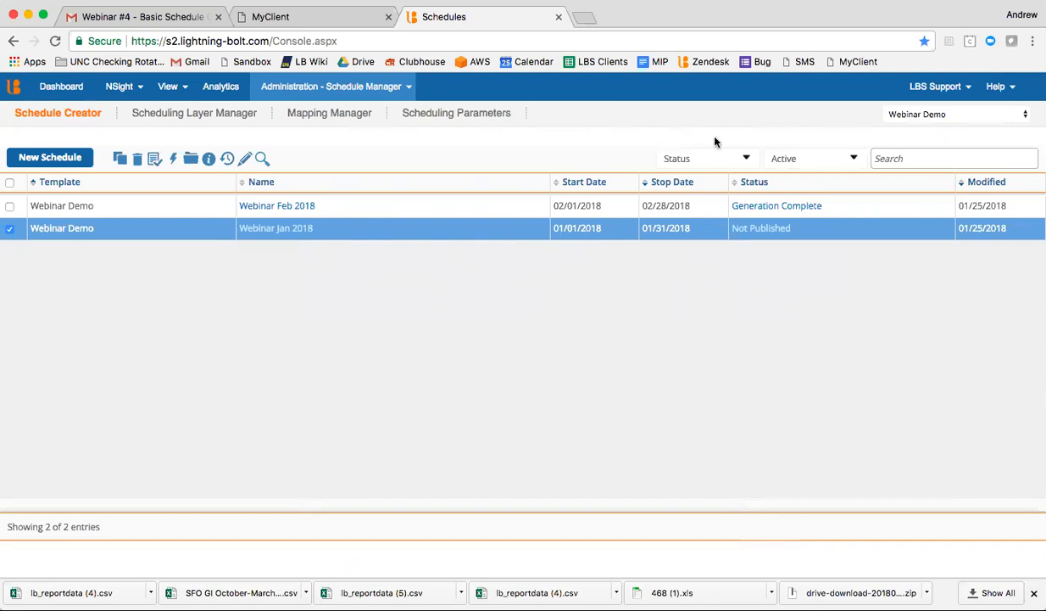
right_click(720, 205)
left_click(814, 311)
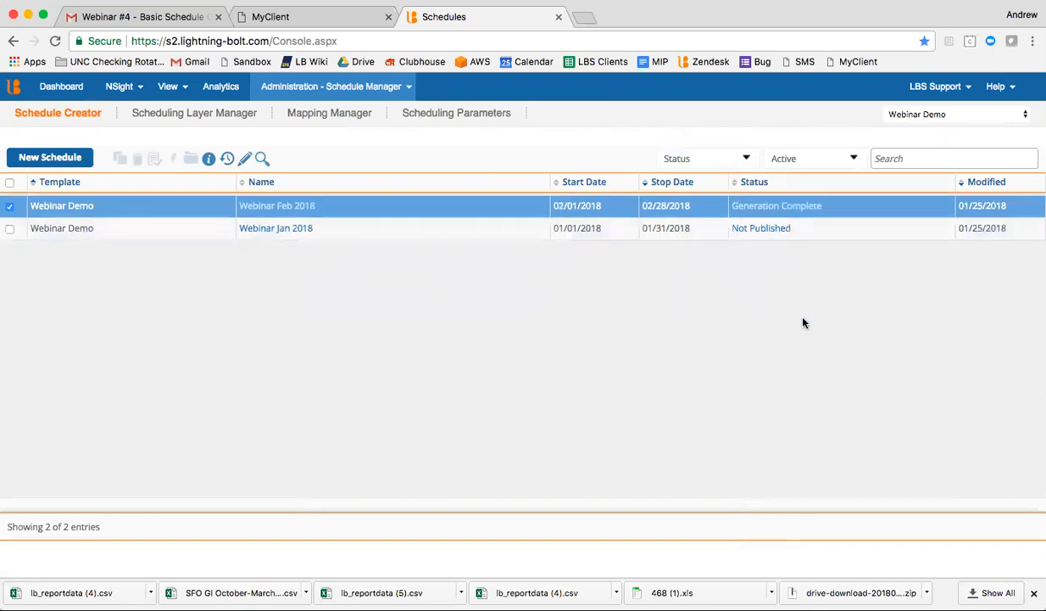
left_click(697, 390)
left_click(708, 504)
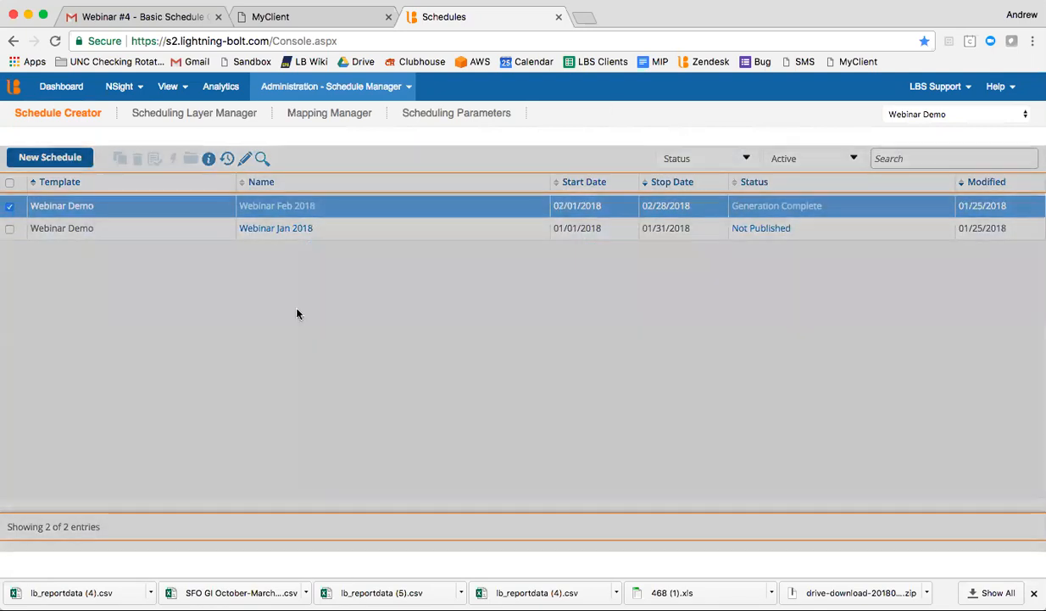
left_click(10, 208)
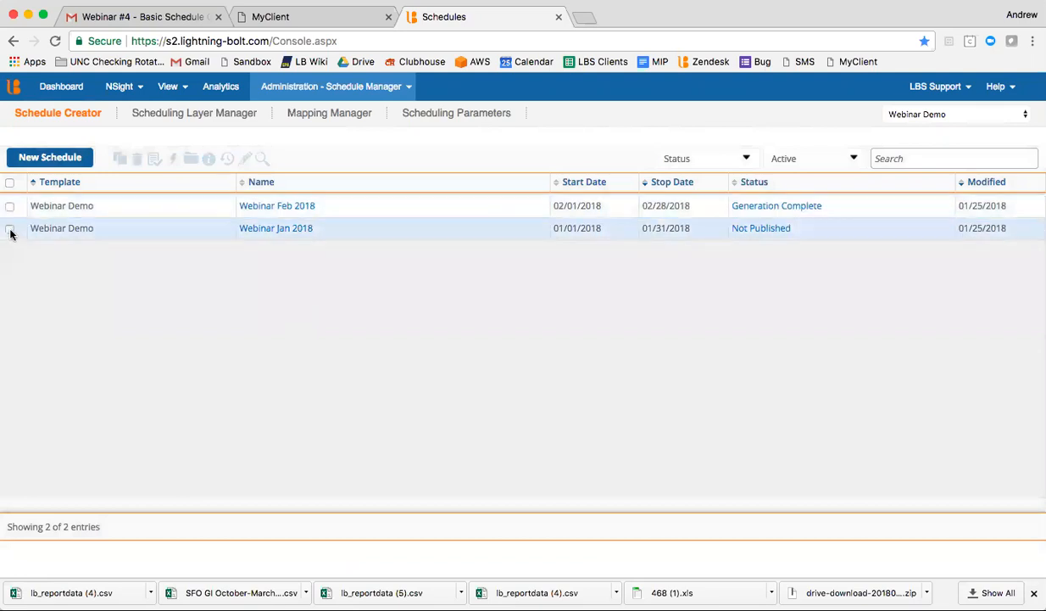
- Examine the actions available for Webinar Jan 2018 and view its status dialog without changing the status
left_click(11, 229)
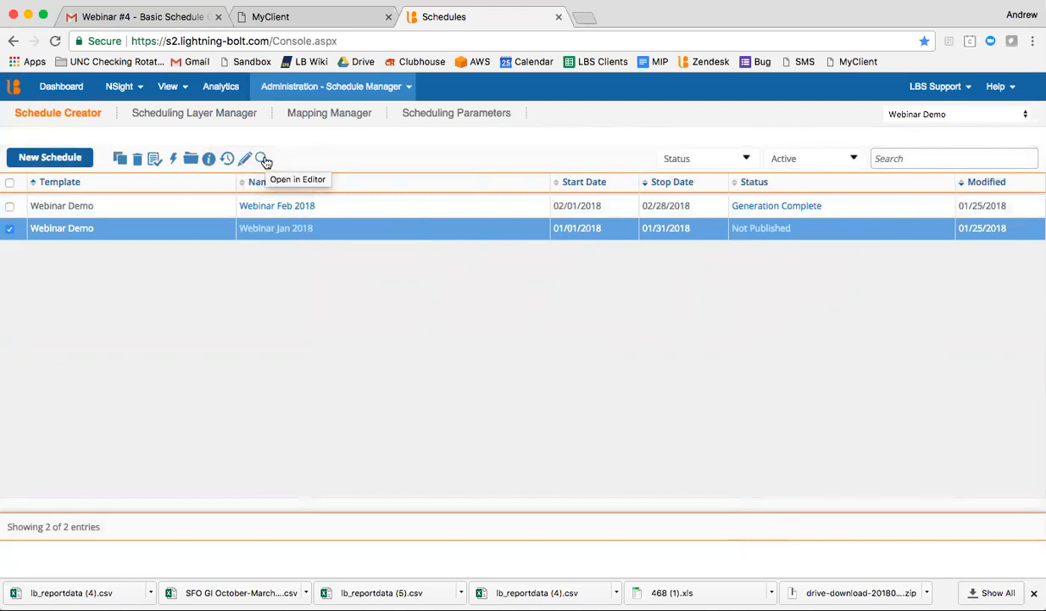
left_click(8, 229)
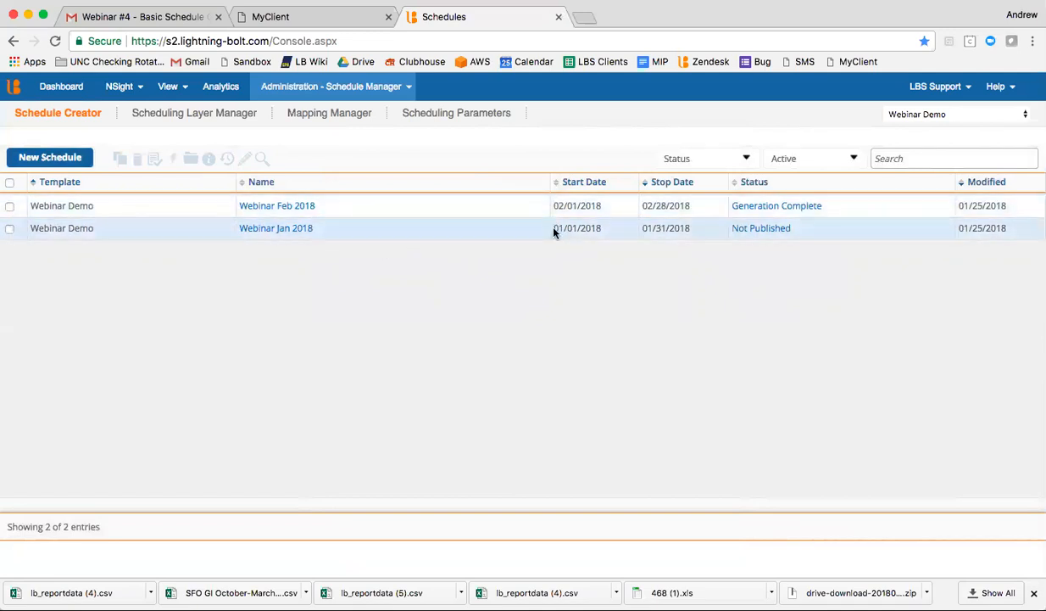
left_click(9, 228)
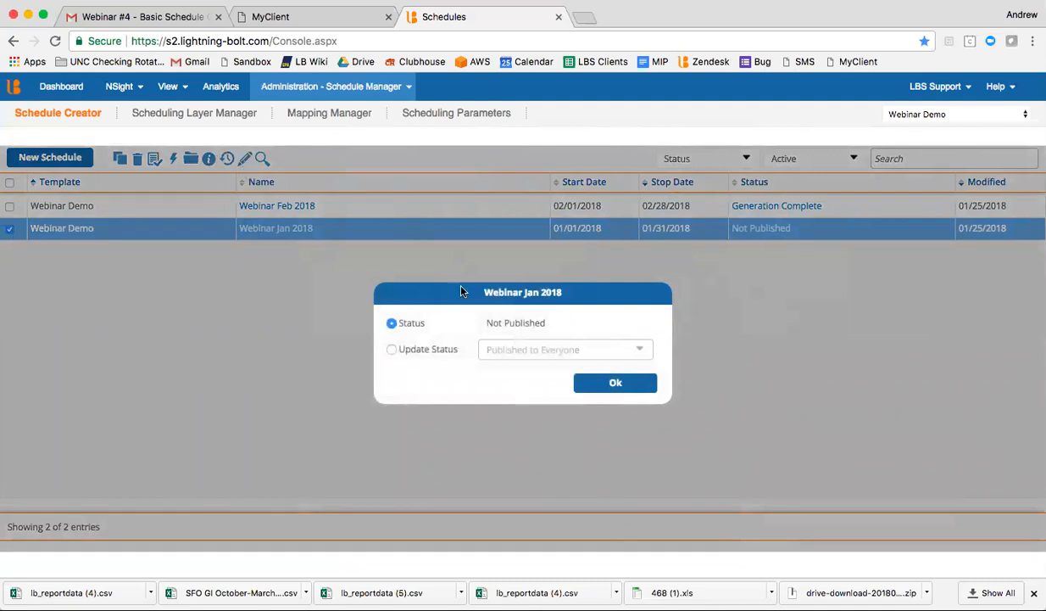
left_click(615, 388)
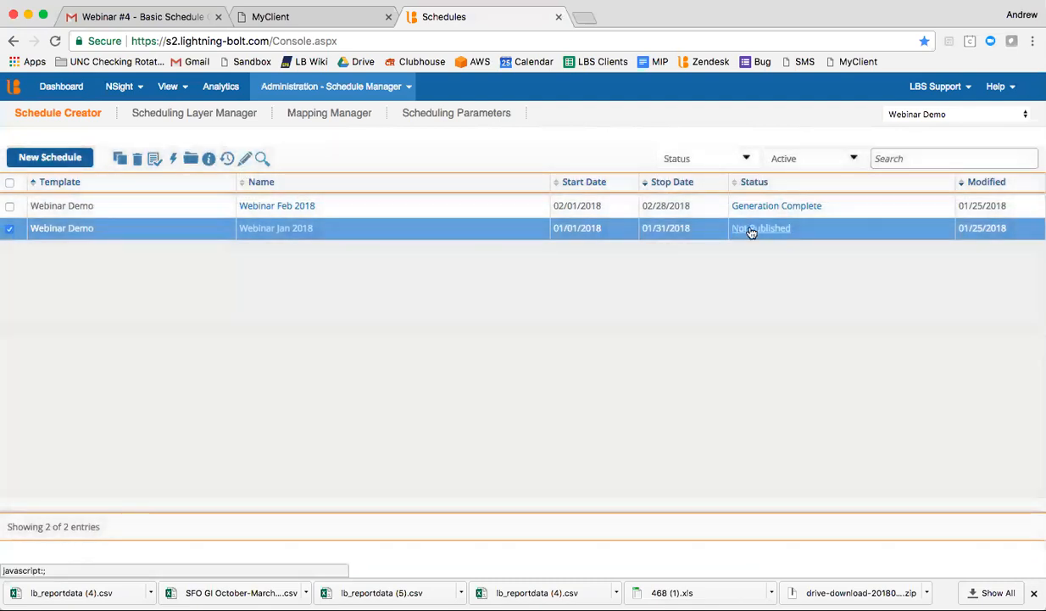
right_click(751, 230)
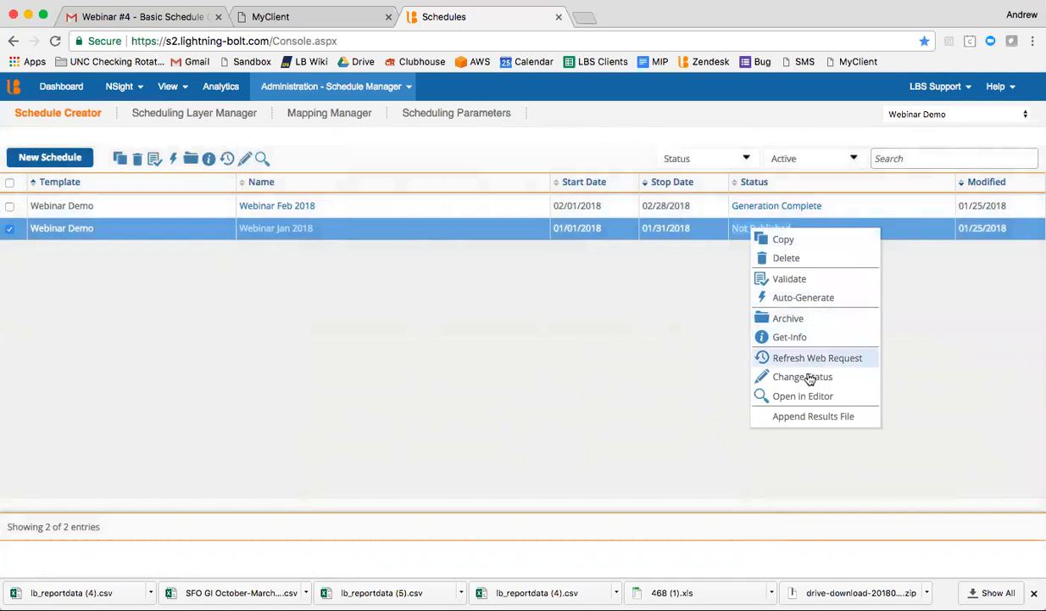
left_click(663, 339)
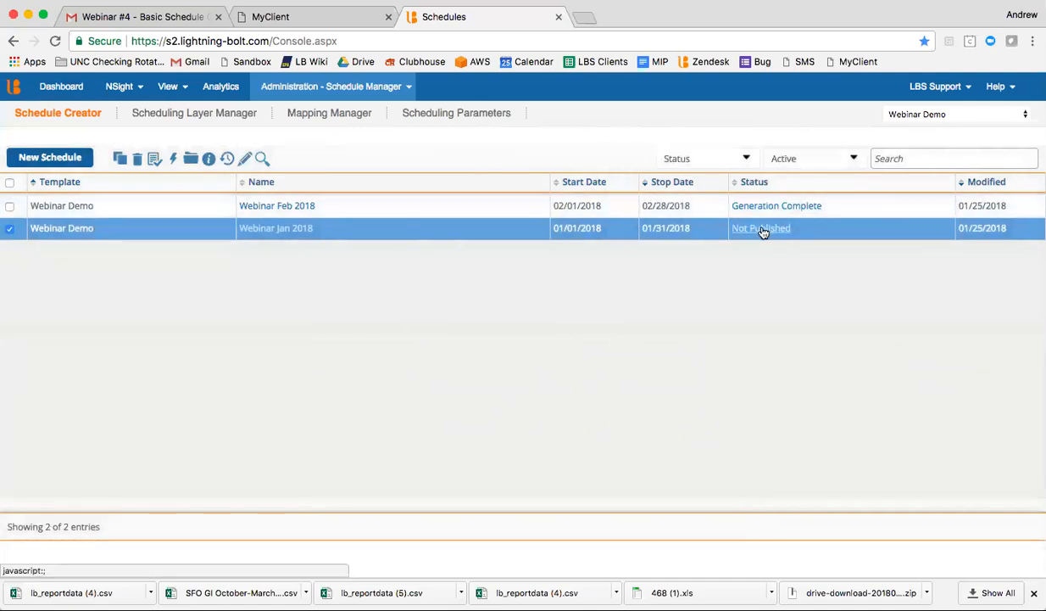
left_click(760, 231)
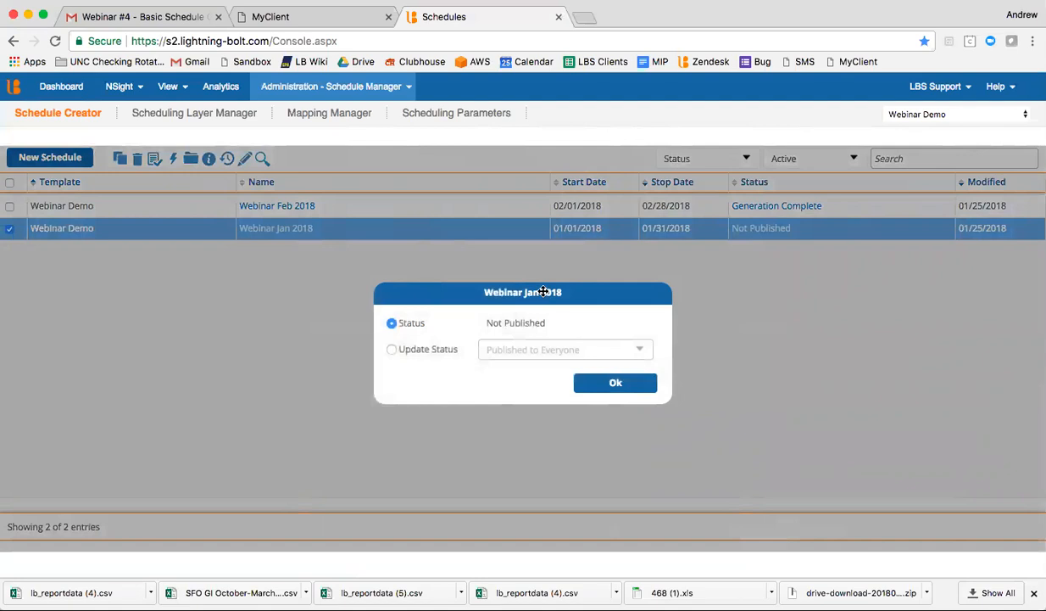
left_click(613, 382)
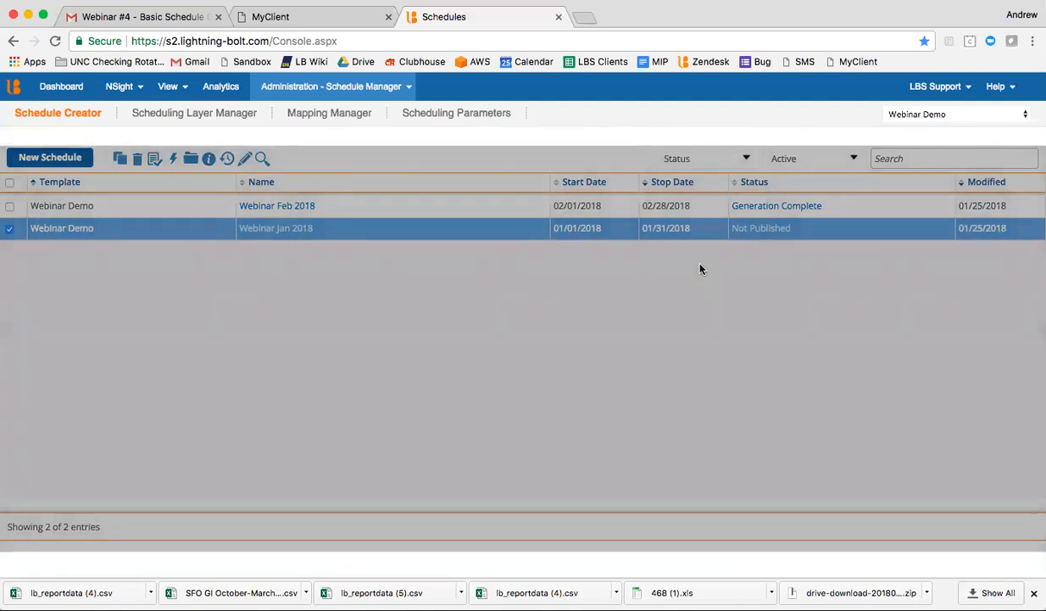
left_click(9, 229)
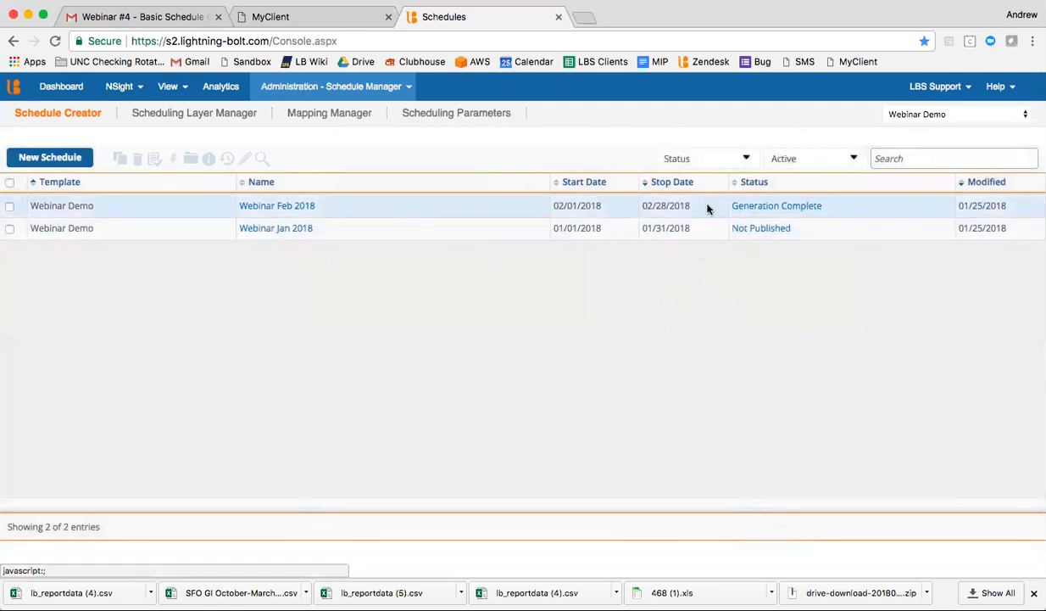
- Update the status of the auto-generated Webinar Feb 2018 schedule to Not Published
left_click(10, 207)
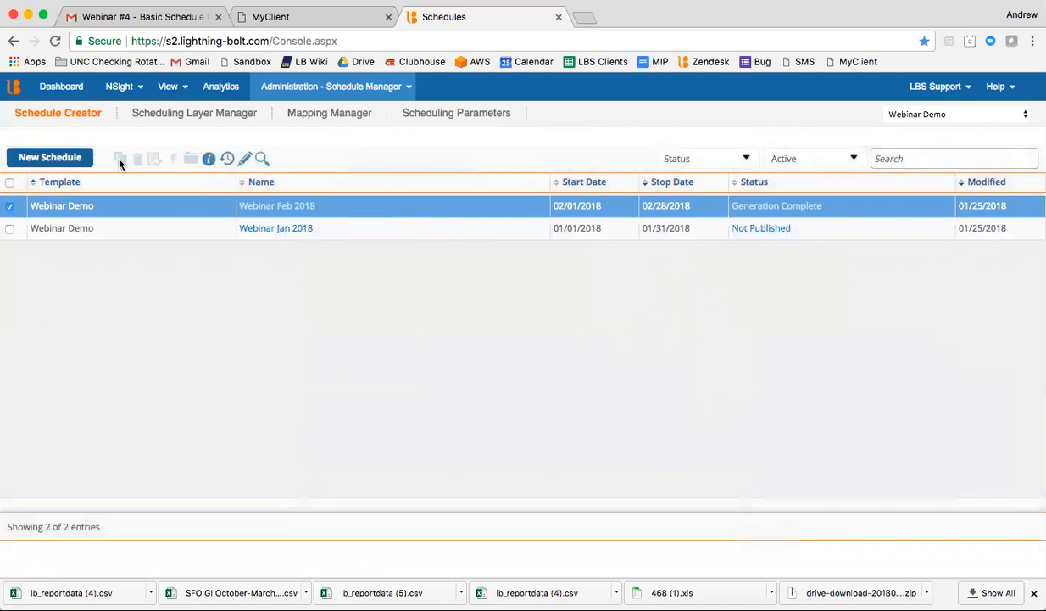
left_click(10, 206)
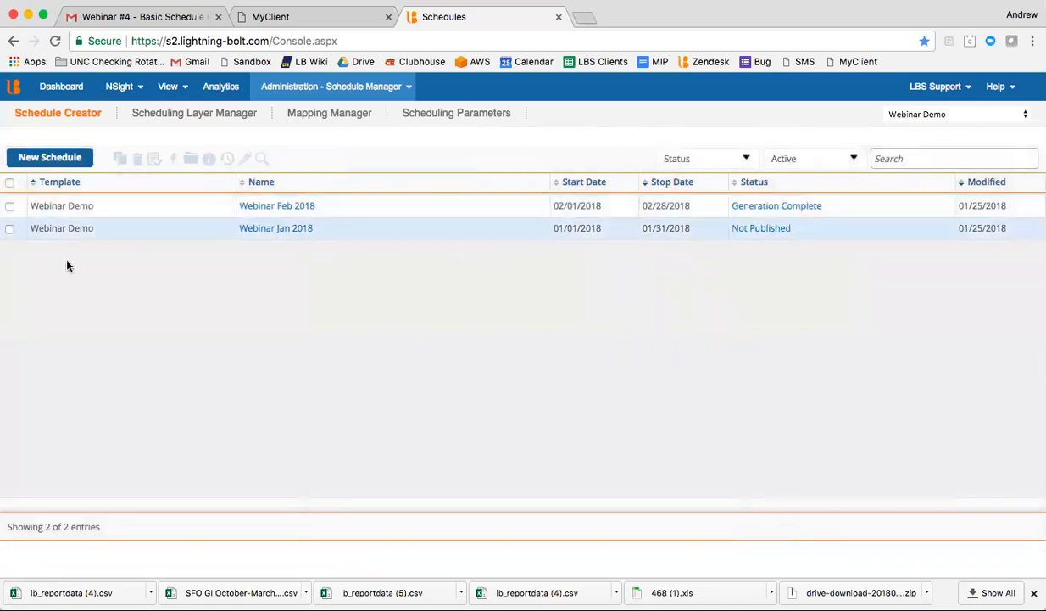
left_click(752, 207)
left_click(414, 357)
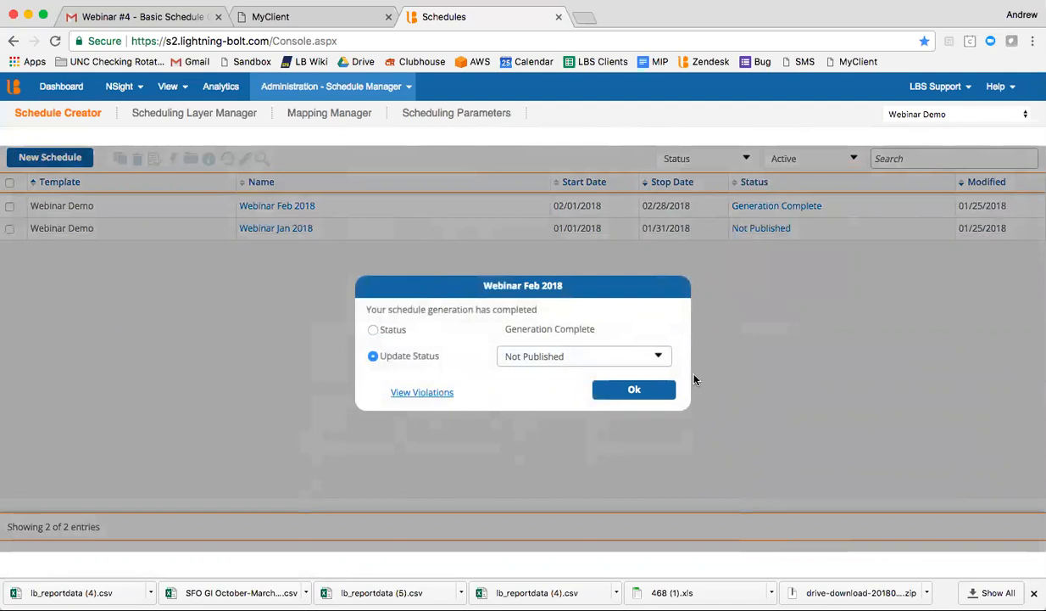
left_click(643, 391)
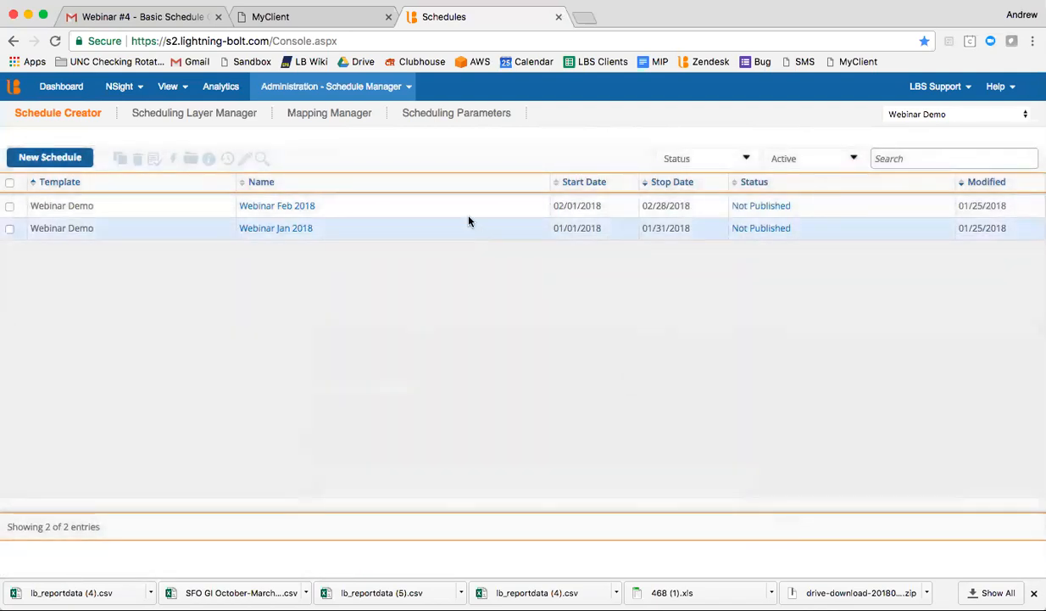
- Check which actions are available for the unpublished Webinar Feb 2018 schedule, leaving no schedule selected
left_click(11, 206)
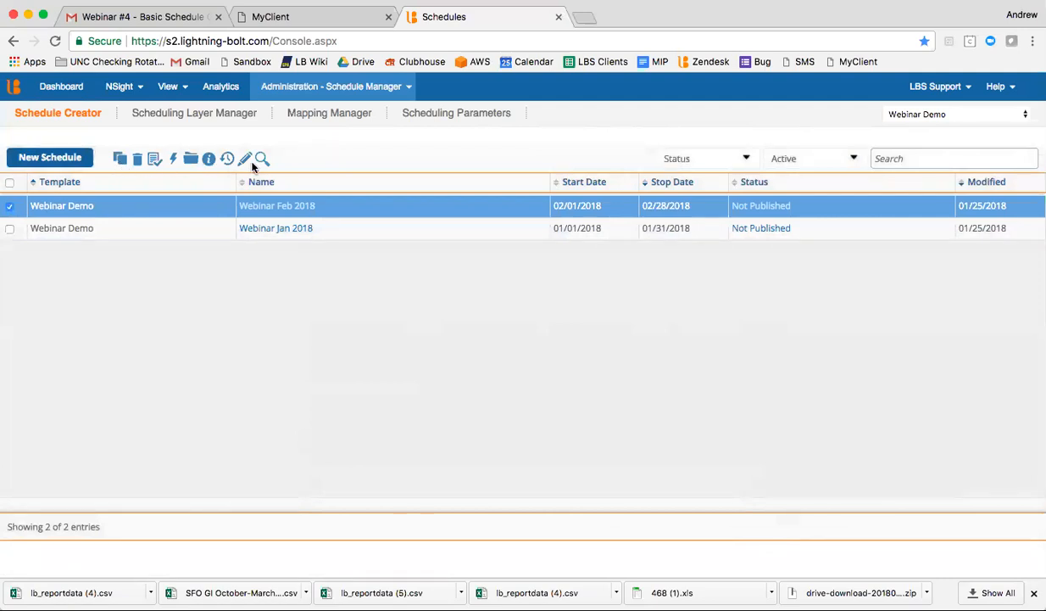
left_click(10, 208)
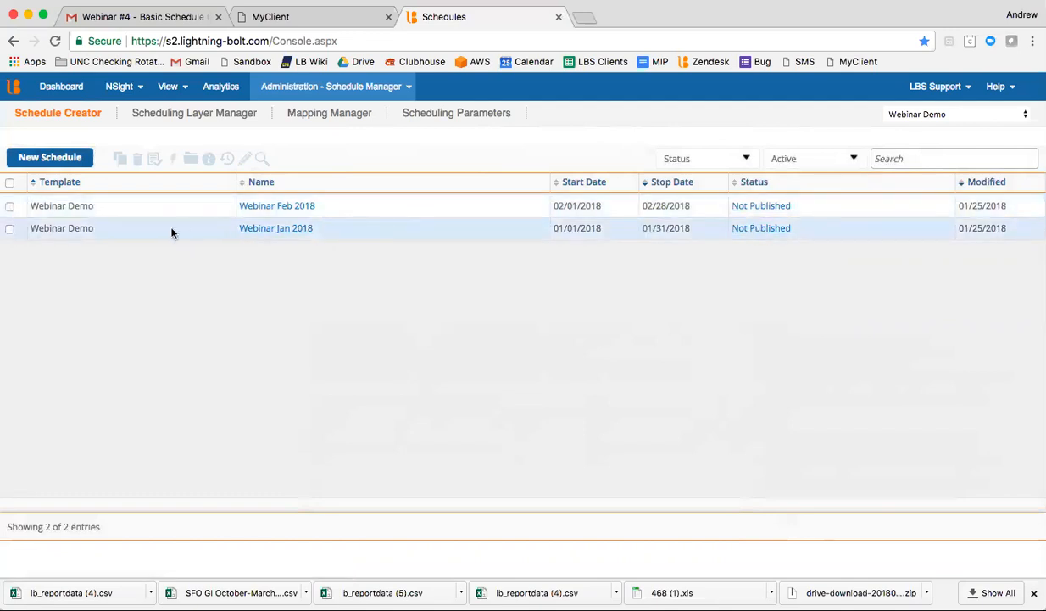
left_click(10, 229)
left_click(10, 229)
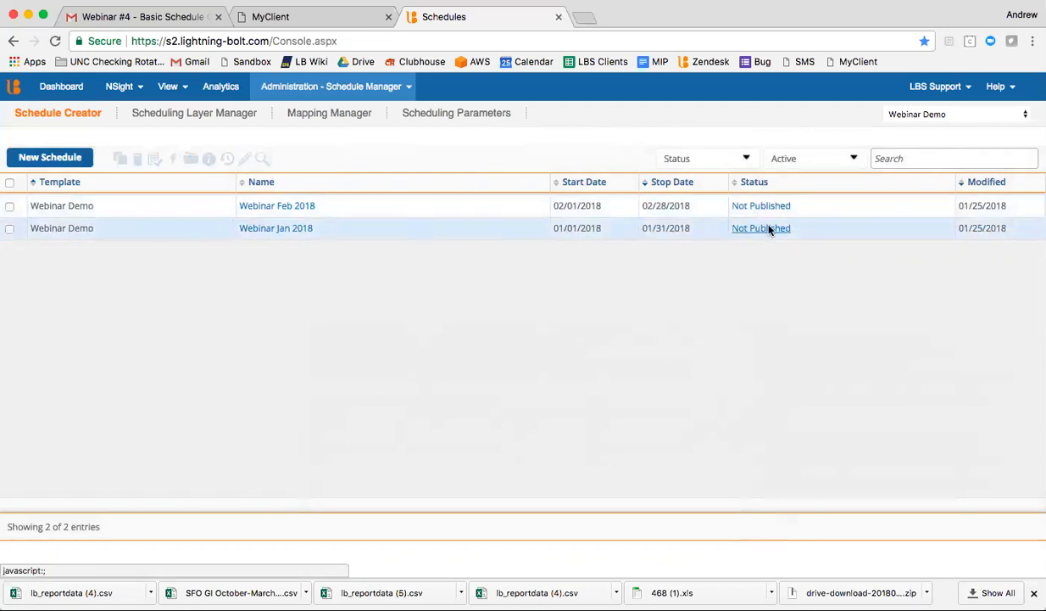
- Update the status of the Webinar Jan 2018 schedule to Published to Administrators
left_click(769, 229)
left_click(430, 348)
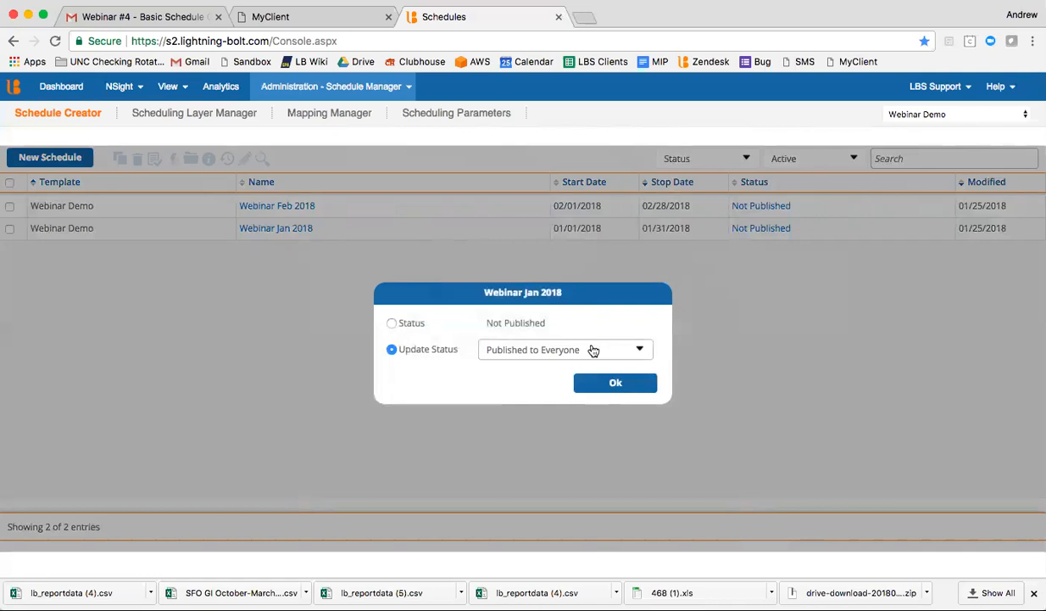
left_click(581, 352)
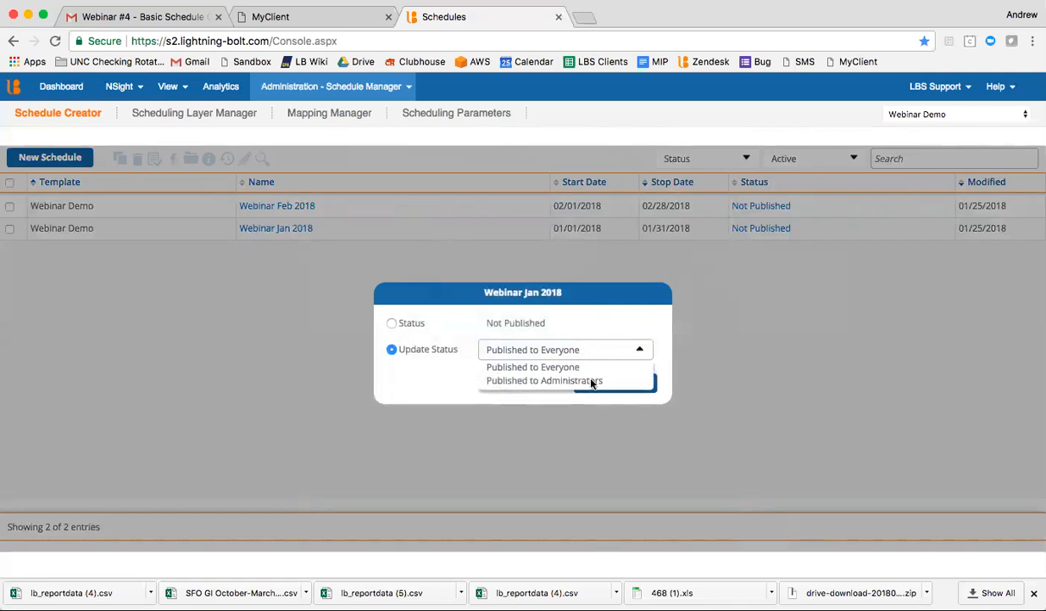
left_click(594, 380)
left_click(622, 382)
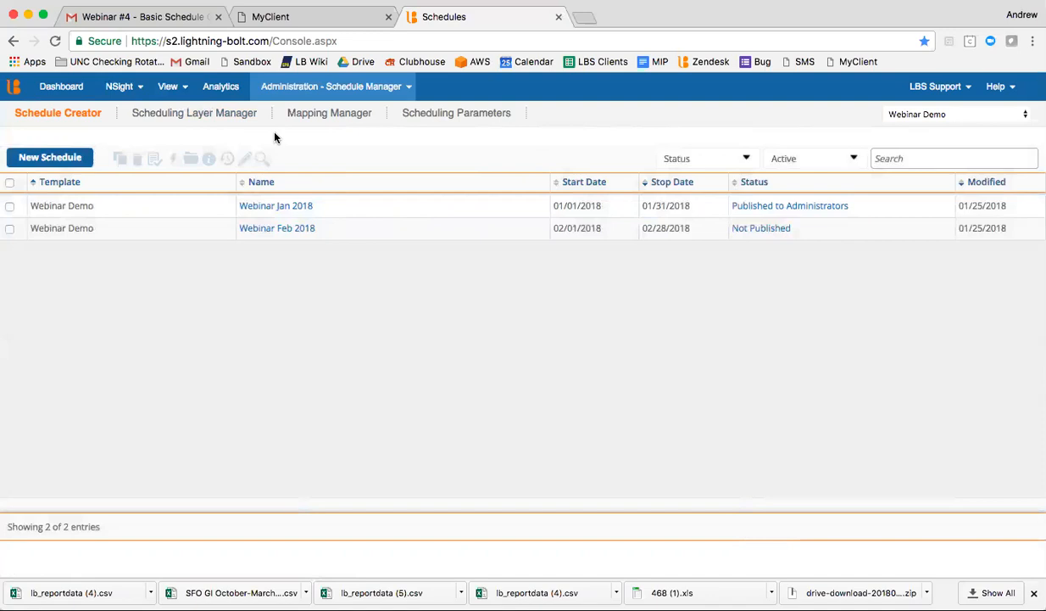
- Check the actions available for the published Webinar Jan 2018 schedule and set its status back to Not Published
left_click(11, 207)
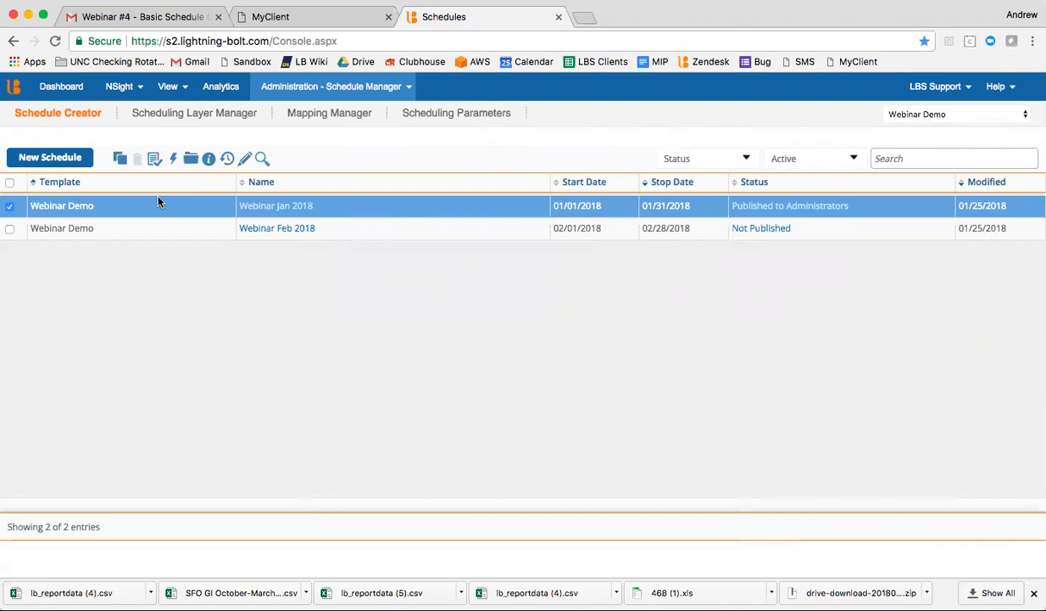
left_click(747, 206)
left_click(417, 350)
left_click(517, 352)
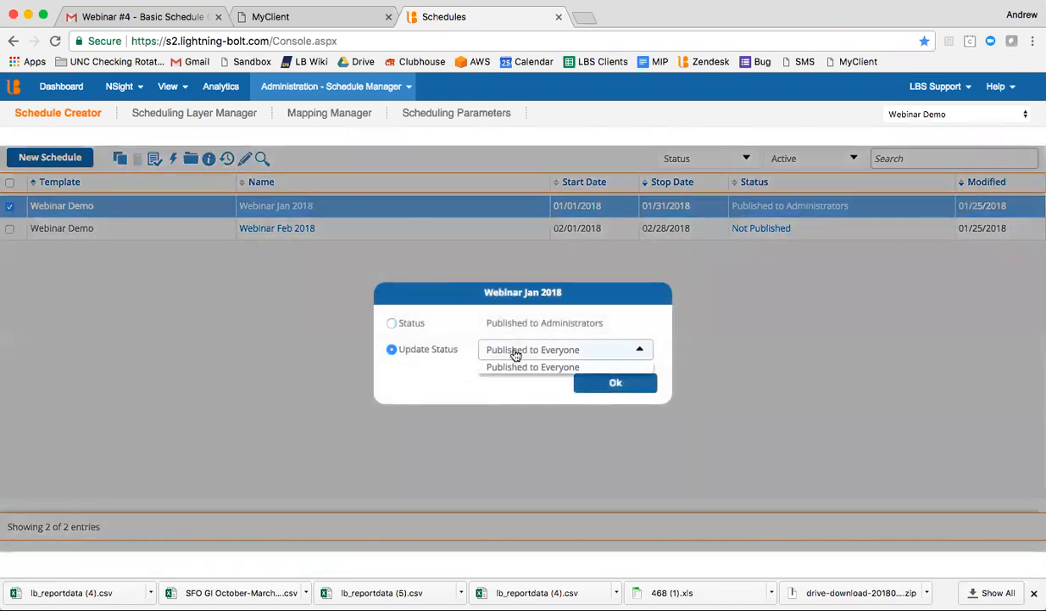
left_click(514, 381)
left_click(579, 384)
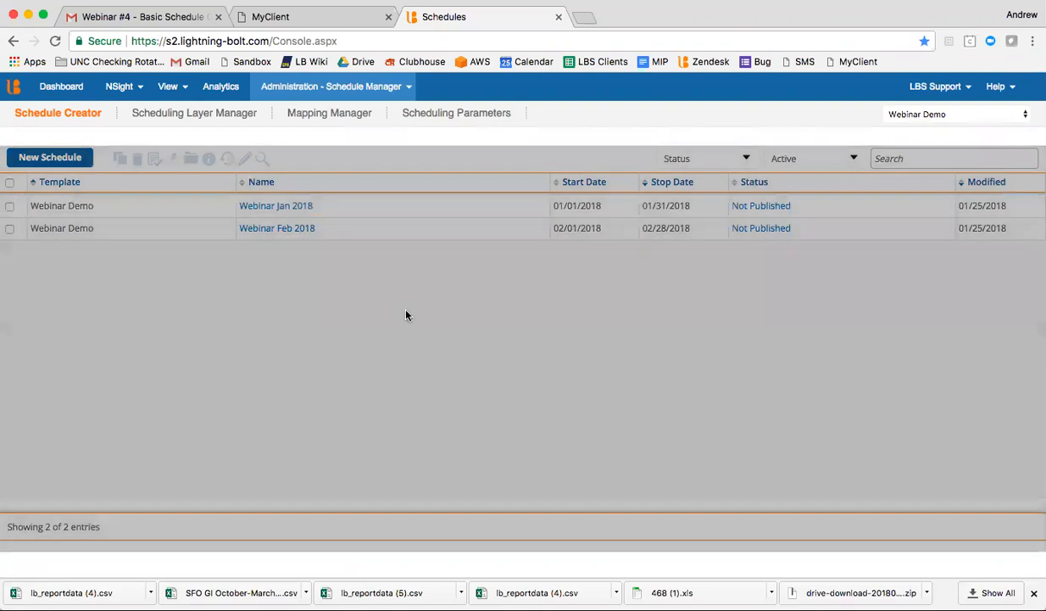
- Update the Webinar Jan 2018 schedule's status to Published to Everyone and check its available actions, leaving no schedule selected
left_click(10, 206)
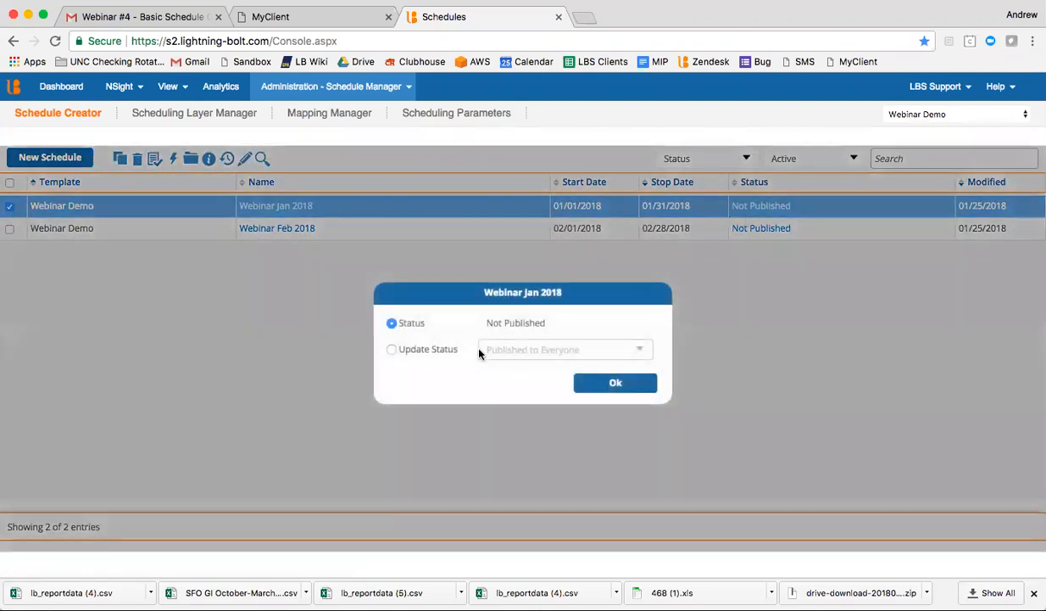
left_click(454, 350)
left_click(612, 383)
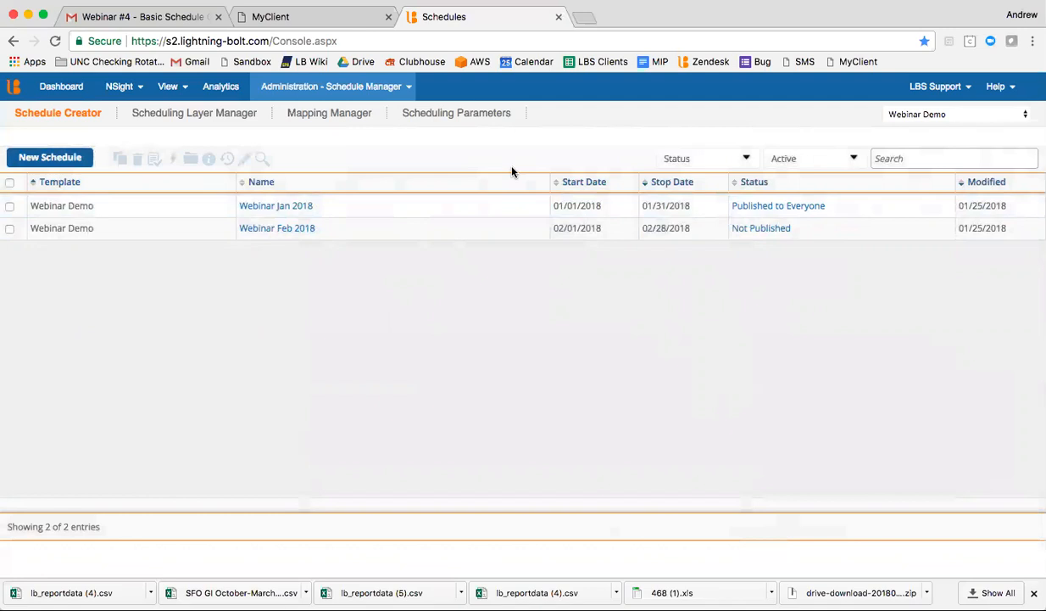
left_click(10, 207)
left_click(10, 207)
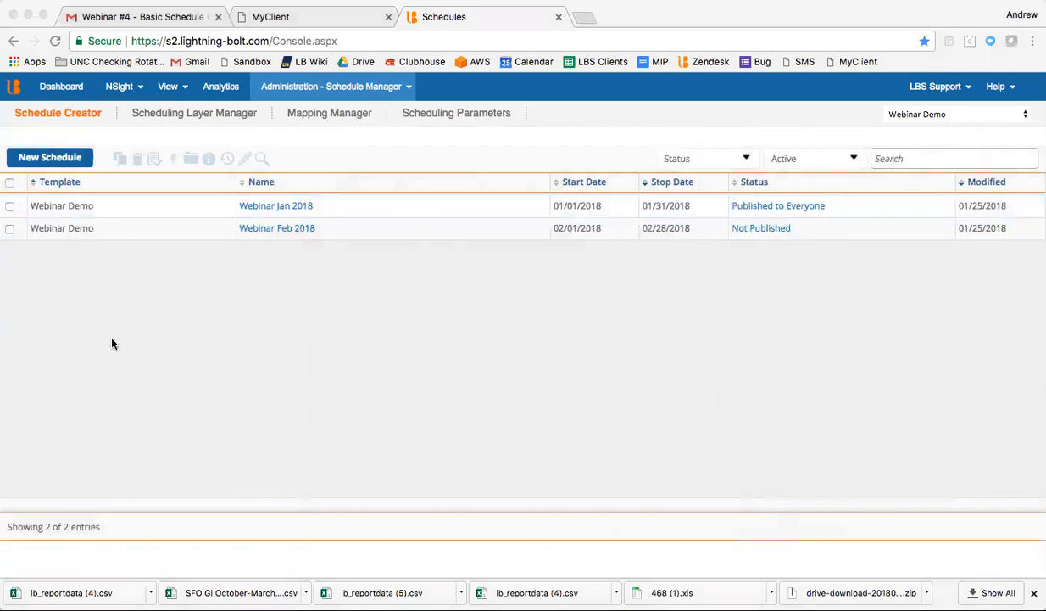
left_click(58, 341)
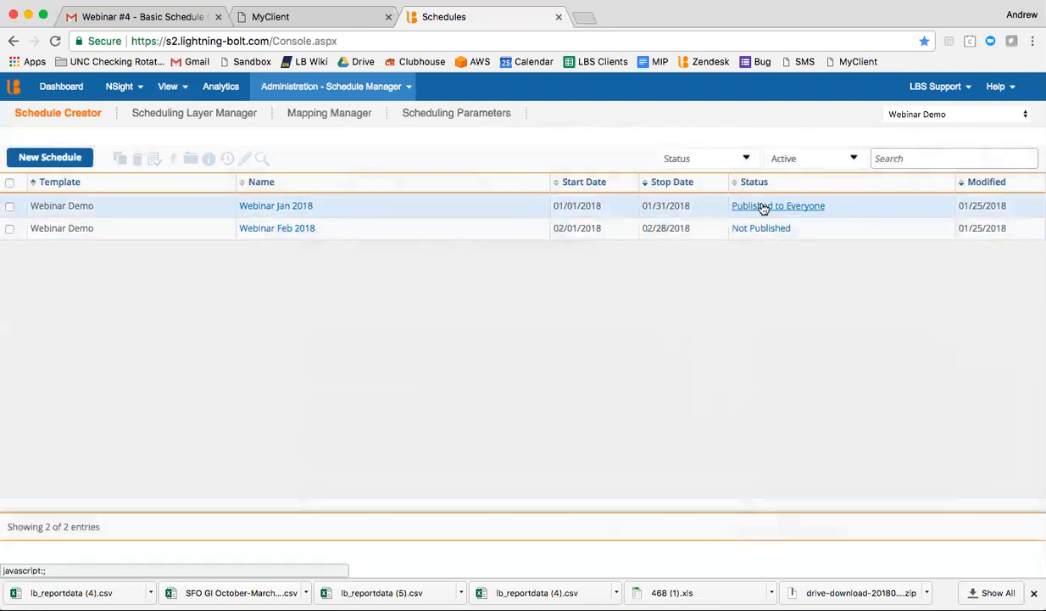
- Open the Get Info details of the Webinar Jan 2018 schedule and cancel the edit of its name
right_click(285, 208)
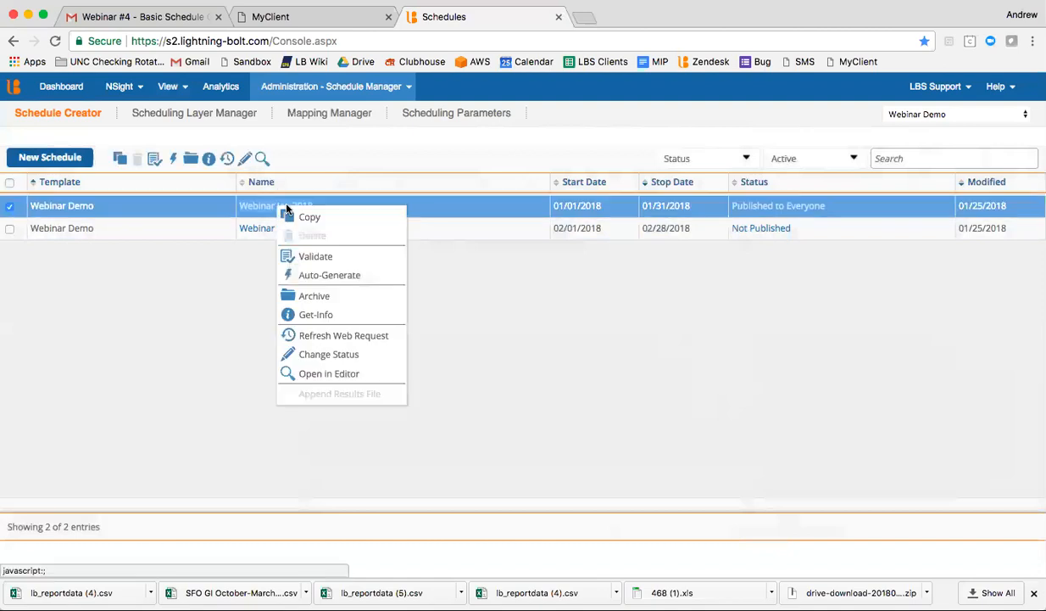
left_click(348, 310)
left_click(464, 270)
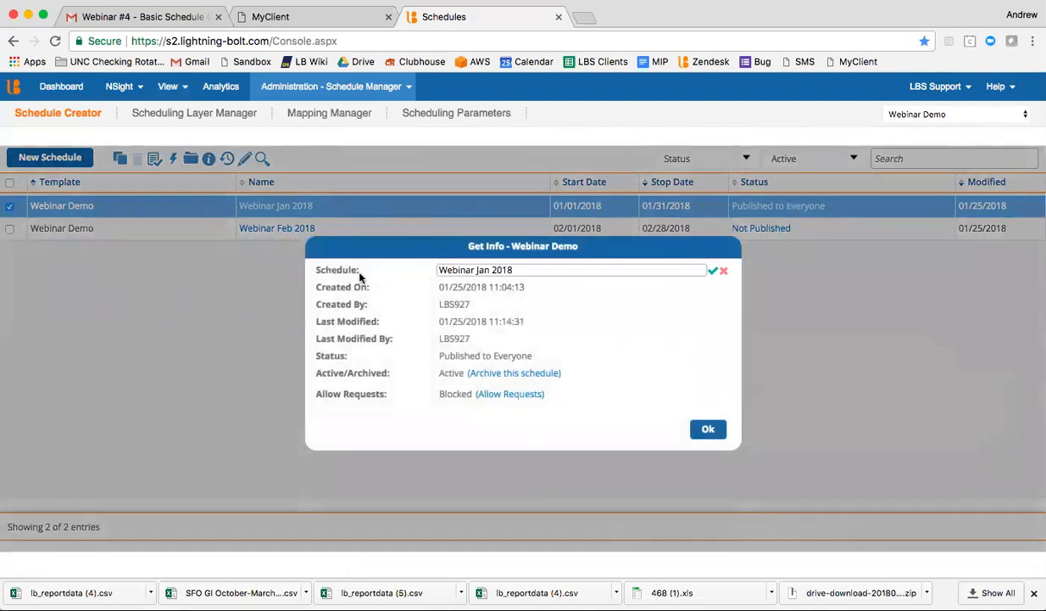
left_click(722, 270)
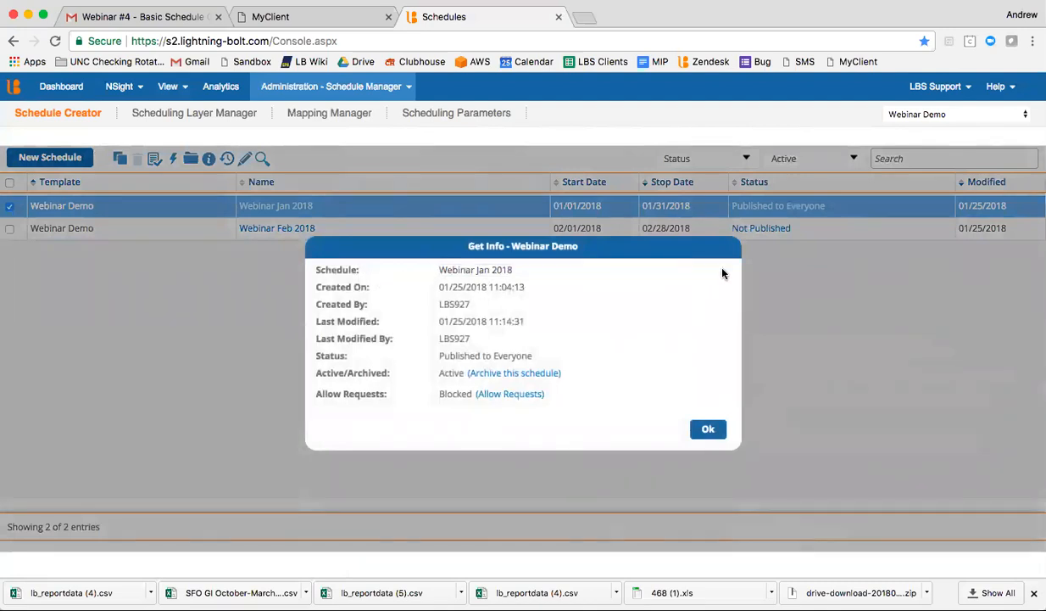
- Rename the Webinar Jan 2018 schedule as Webinar January 2018 LBS V1 and close its details
left_click(480, 270)
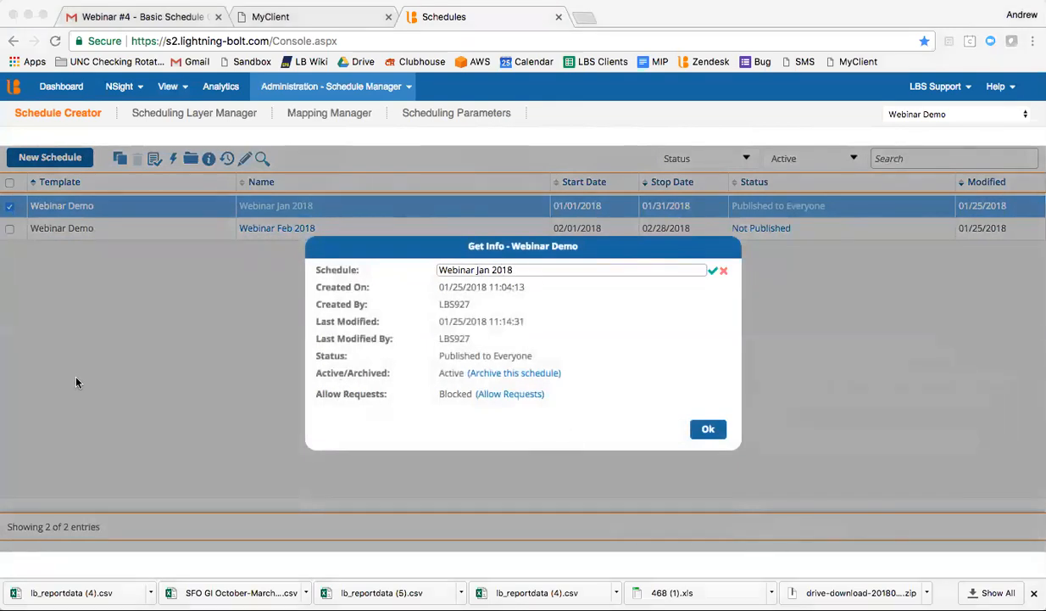
left_click(486, 270)
type("uar")
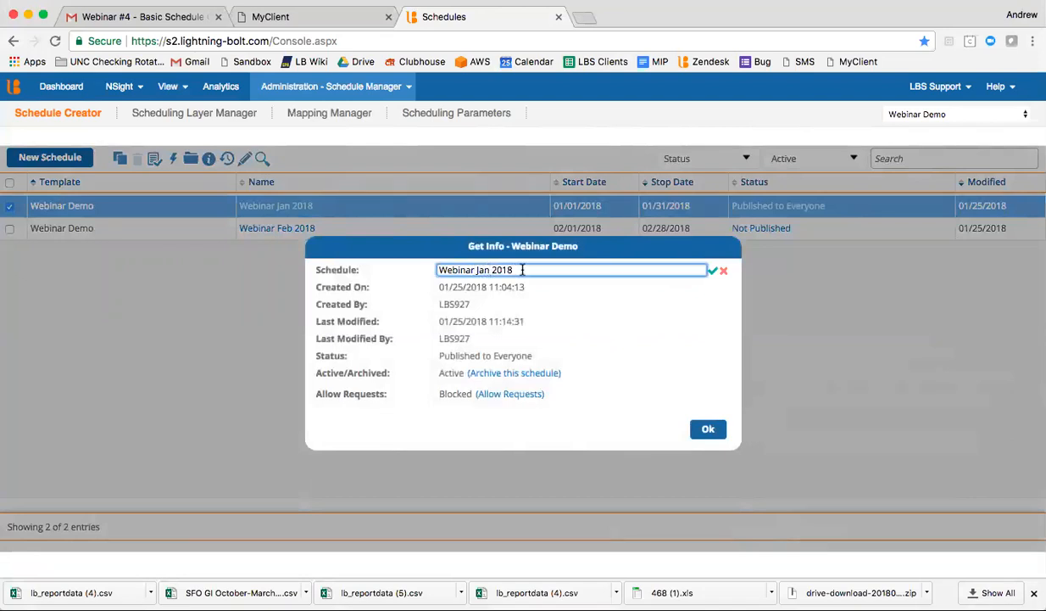
type("y")
key("Right")
key("Right")
key("Right")
key("Right")
key("Right")
type("V1")
left_click(533, 269)
type("LBS")
left_click(713, 271)
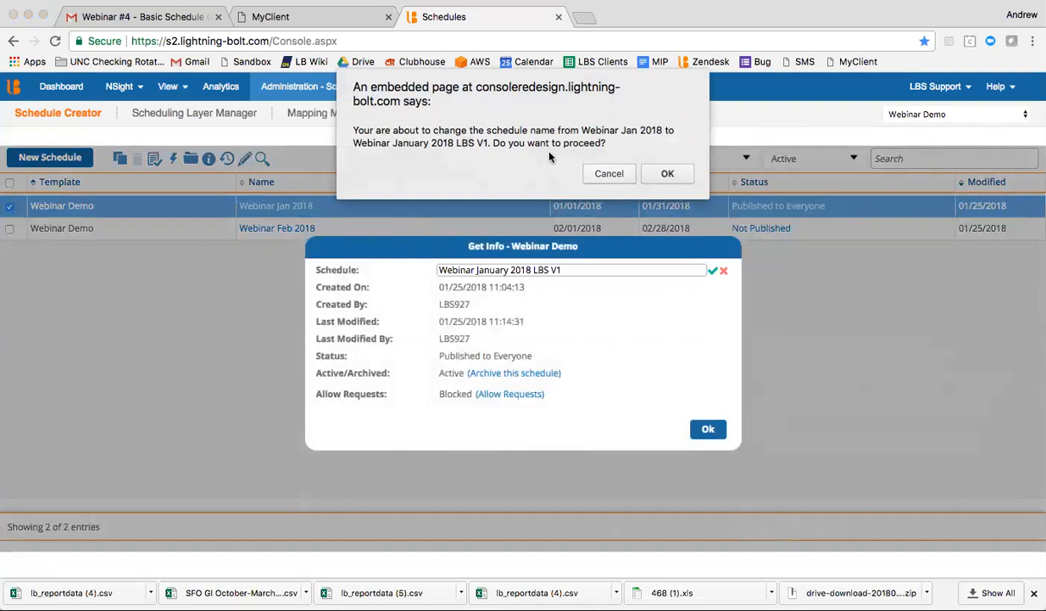
left_click(670, 174)
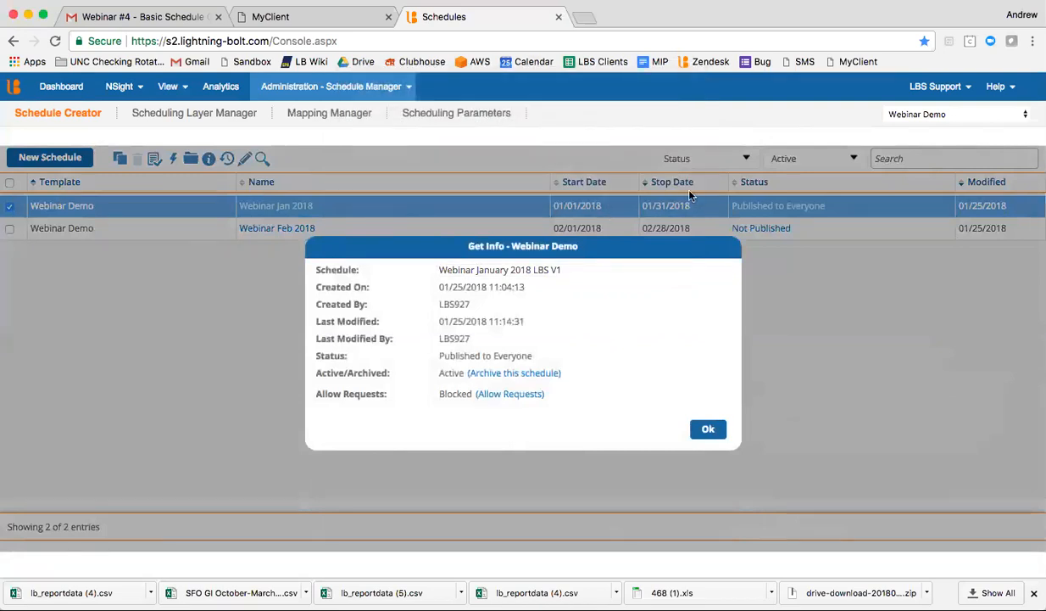
left_click(707, 428)
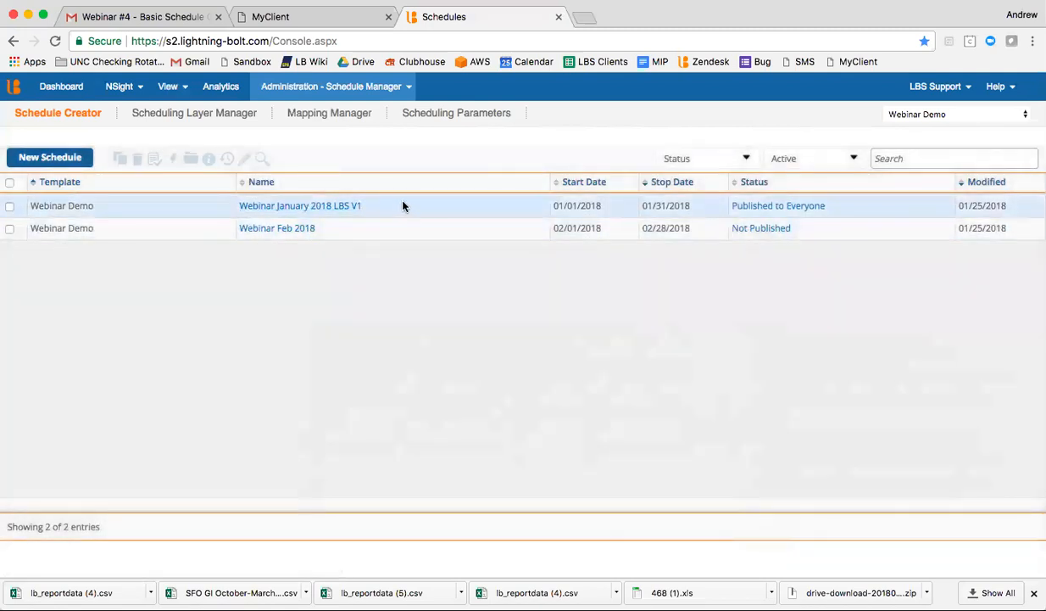
- Set the status of the Webinar January 2018 LBS V1 schedule to Not Published
left_click(746, 210)
left_click(418, 349)
left_click(513, 352)
left_click(510, 371)
left_click(593, 381)
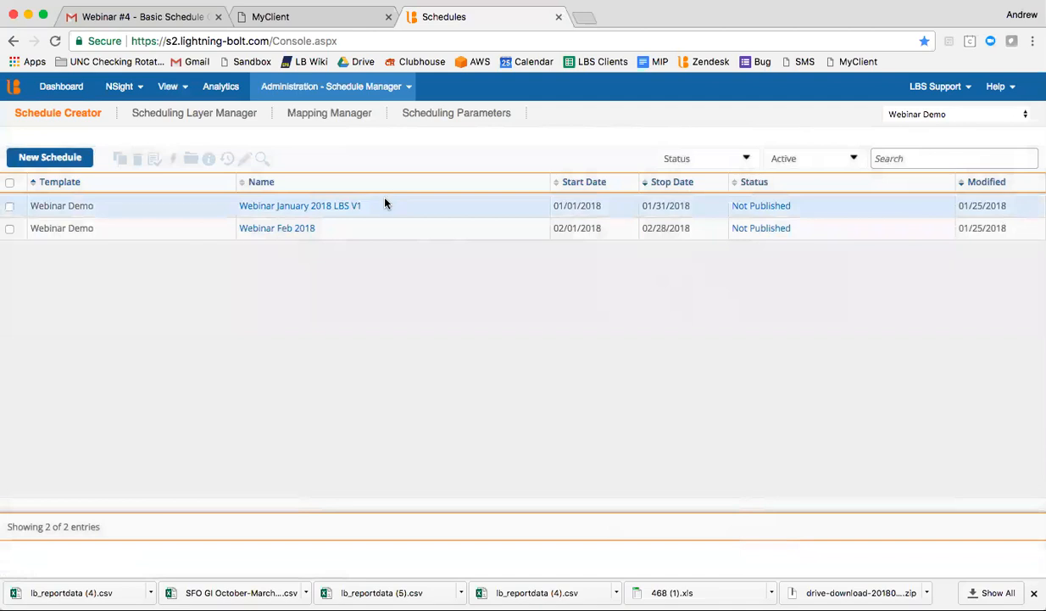
- Open Webinar January 2018 LBS V1 in the editor and check the schedule manager's Open in Editor action before returning to it
left_click(343, 209)
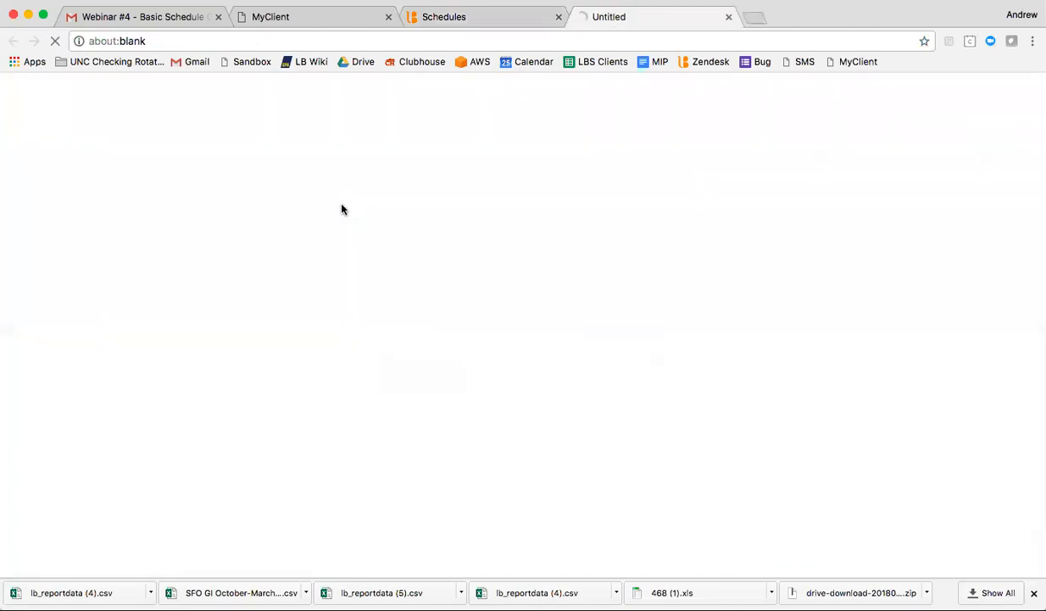
left_click(450, 16)
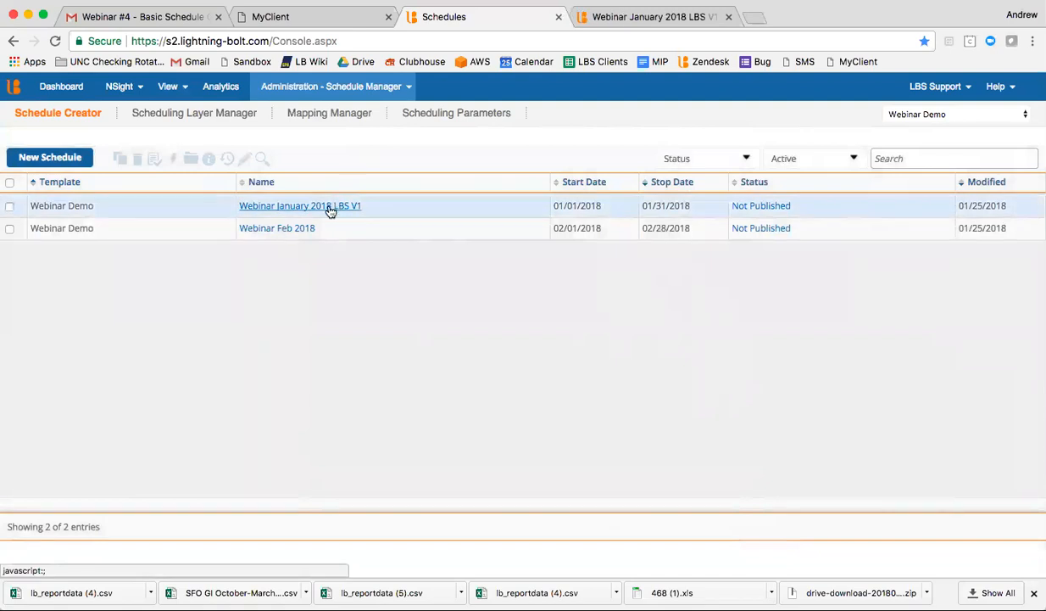
left_click(9, 206)
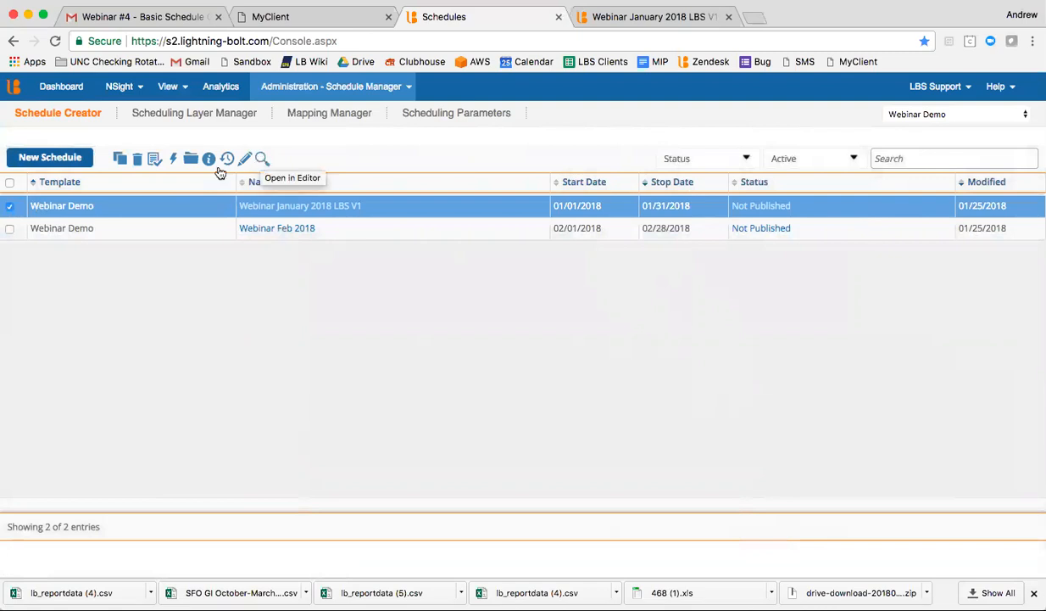
left_click(9, 206)
left_click(651, 15)
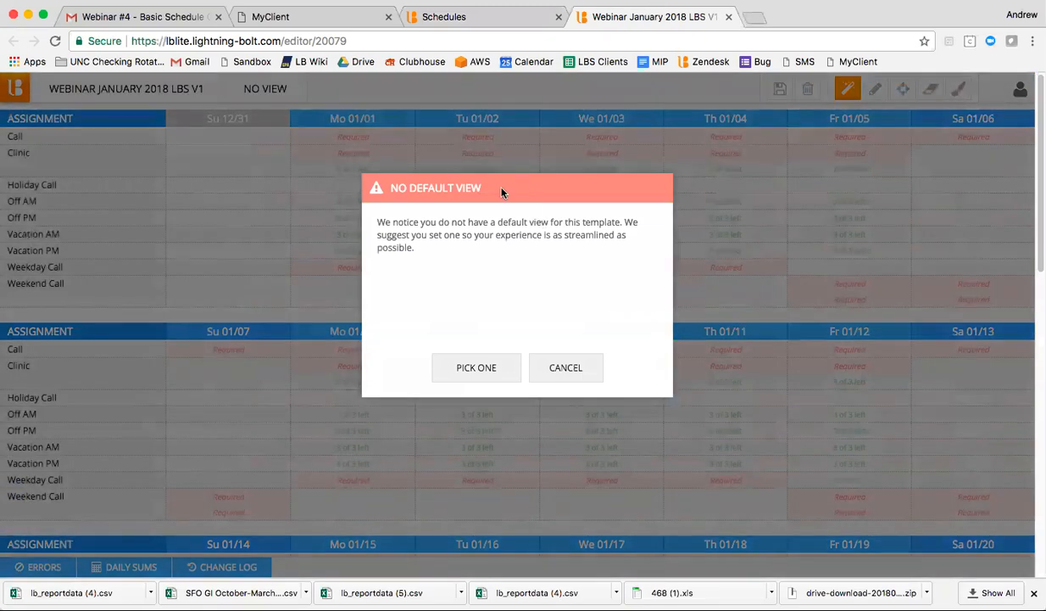
- Check the view choices and the list of schedules that can be opened from the January editor, choosing none
left_click(823, 343)
left_click(501, 369)
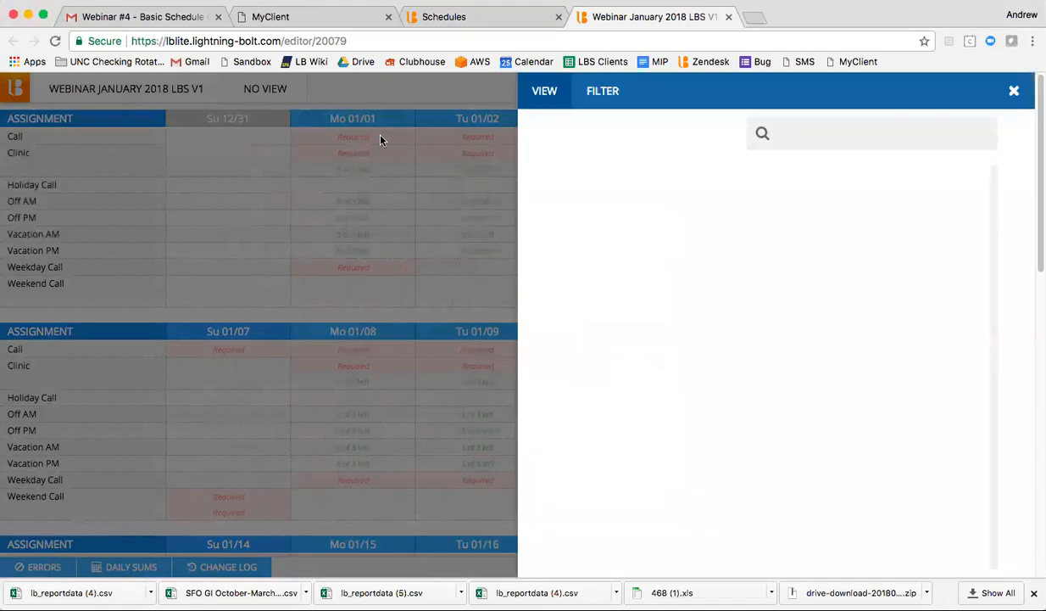
left_click(545, 92)
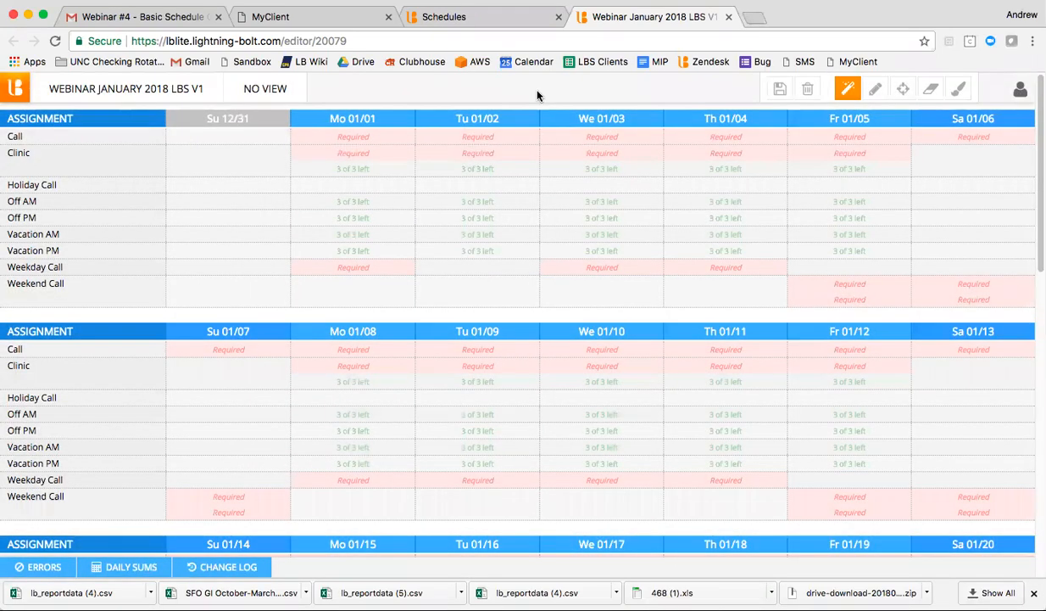
left_click(88, 90)
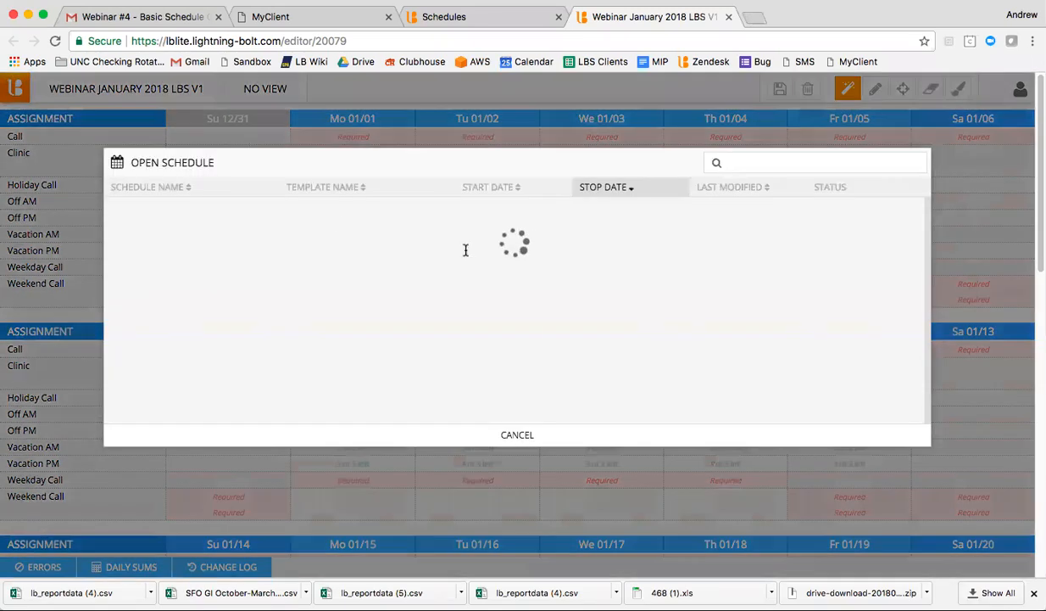
scroll(322, 337, "down", 2)
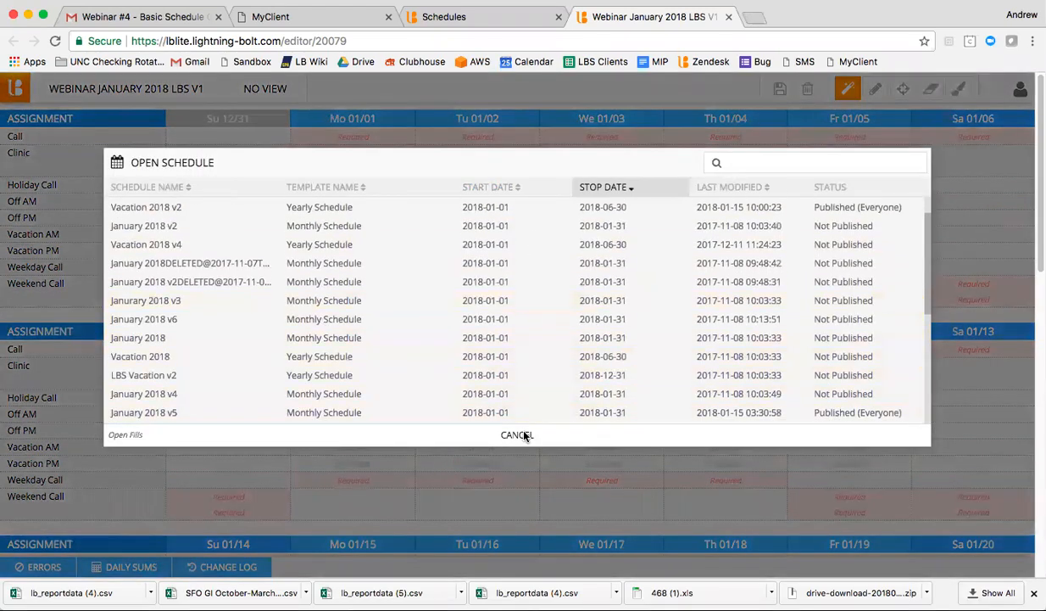
left_click(524, 434)
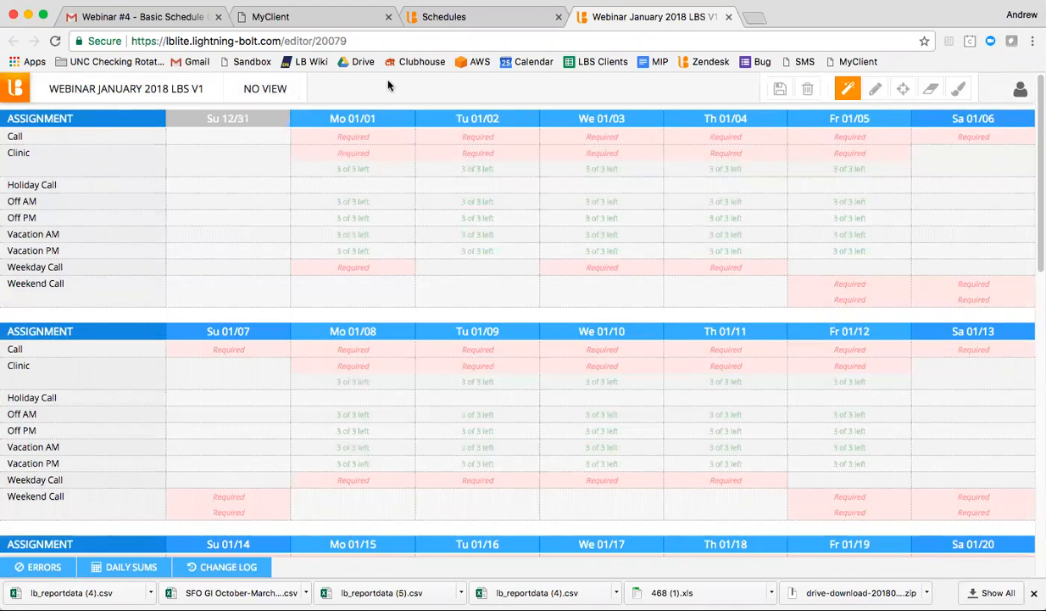
- Look over the January schedule's assignment grid and close its editor
left_click(530, 21)
left_click(679, 17)
scroll(499, 343, "down", 3)
scroll(499, 343, "up", 4)
left_click(728, 17)
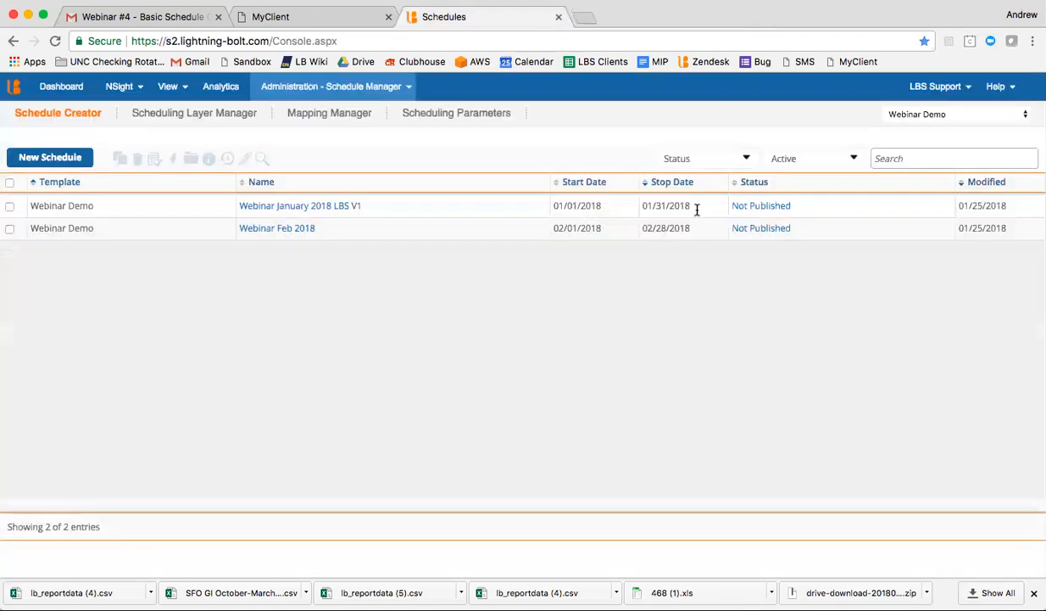
- Open the Webinar Feb 2018 schedule in the editor without picking a default view
left_click(282, 229)
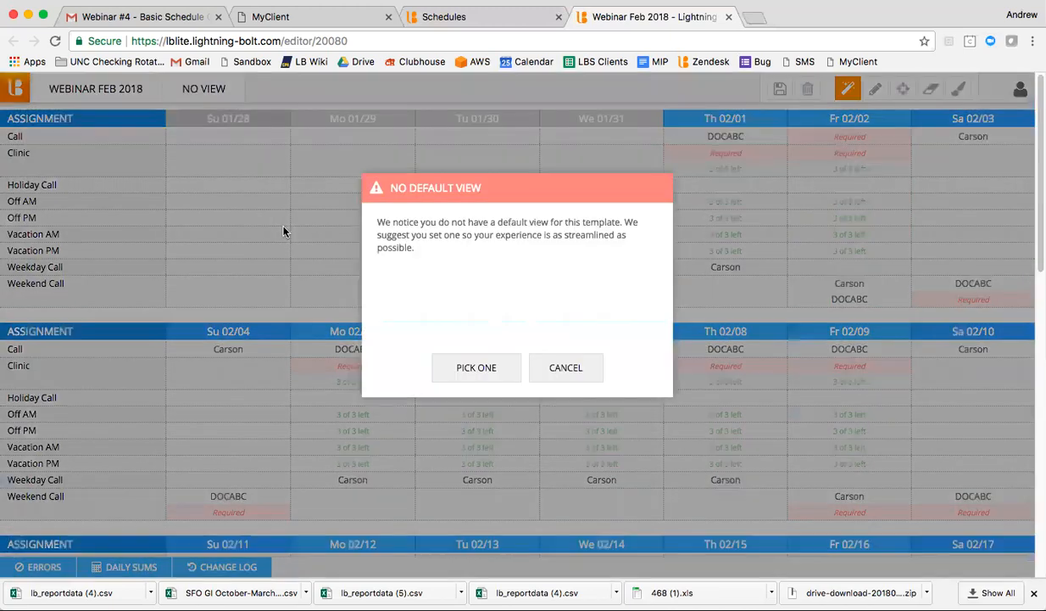
left_click(577, 369)
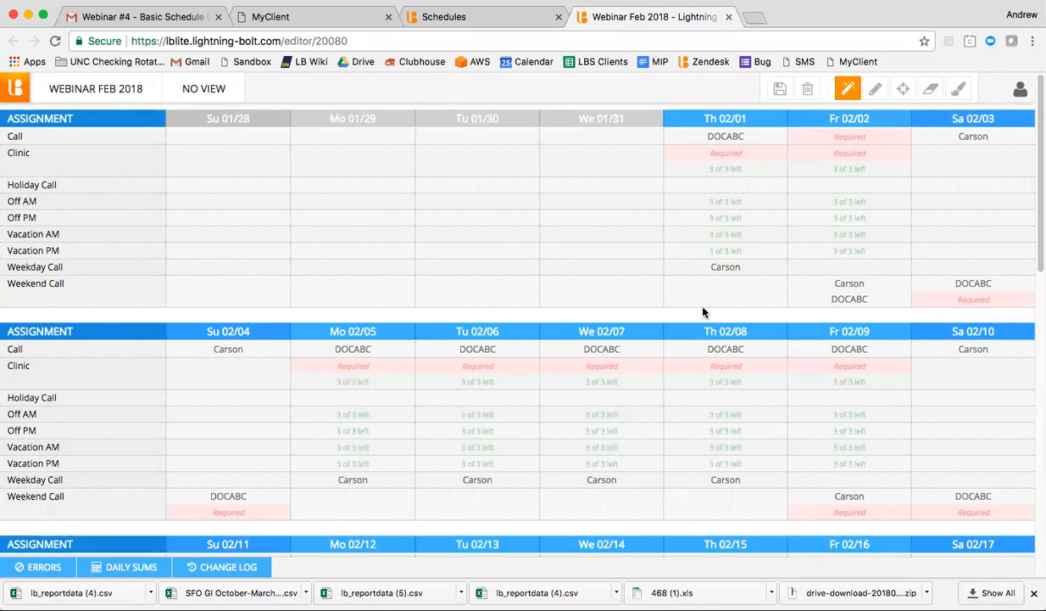
- Examine the filled and still required assignments across all weeks of the Webinar Feb 2018 schedule
scroll(704, 299, "down", 1)
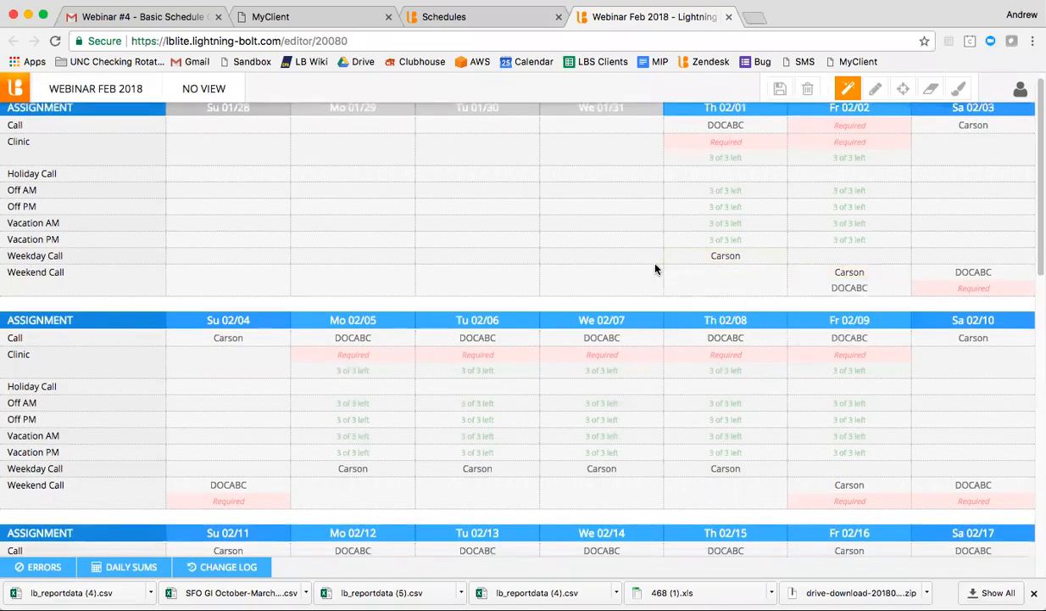
scroll(654, 269, "up", 1)
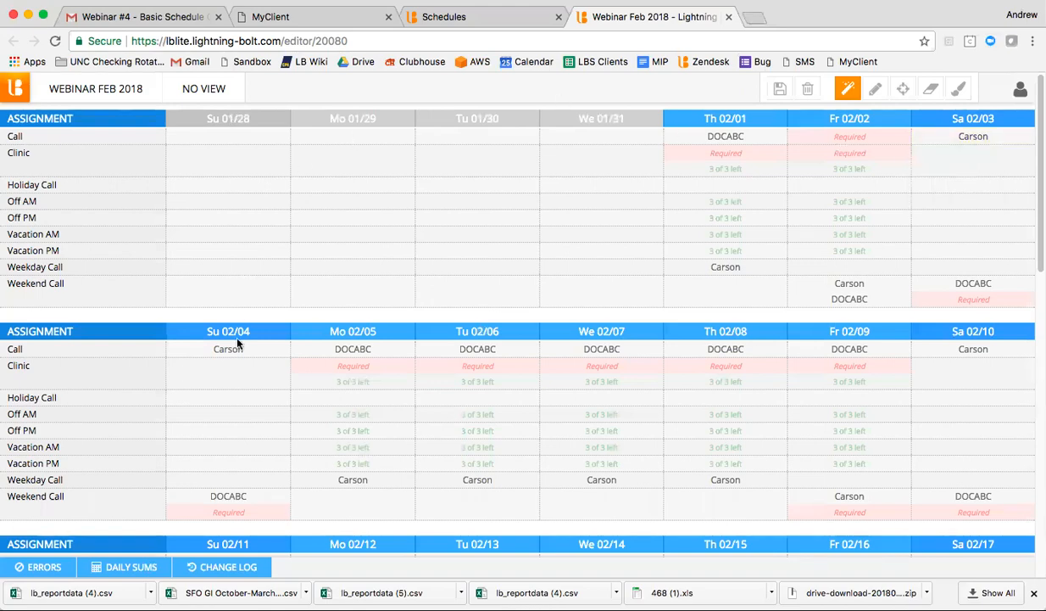
scroll(236, 340, "down", 5)
scroll(237, 341, "down", 10)
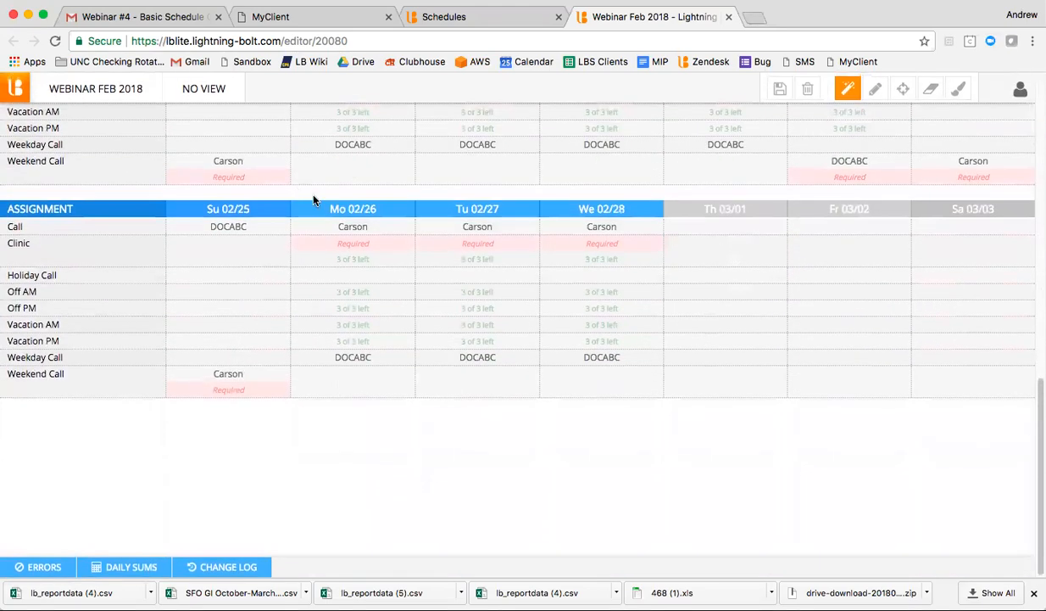
scroll(285, 184, "up", 12)
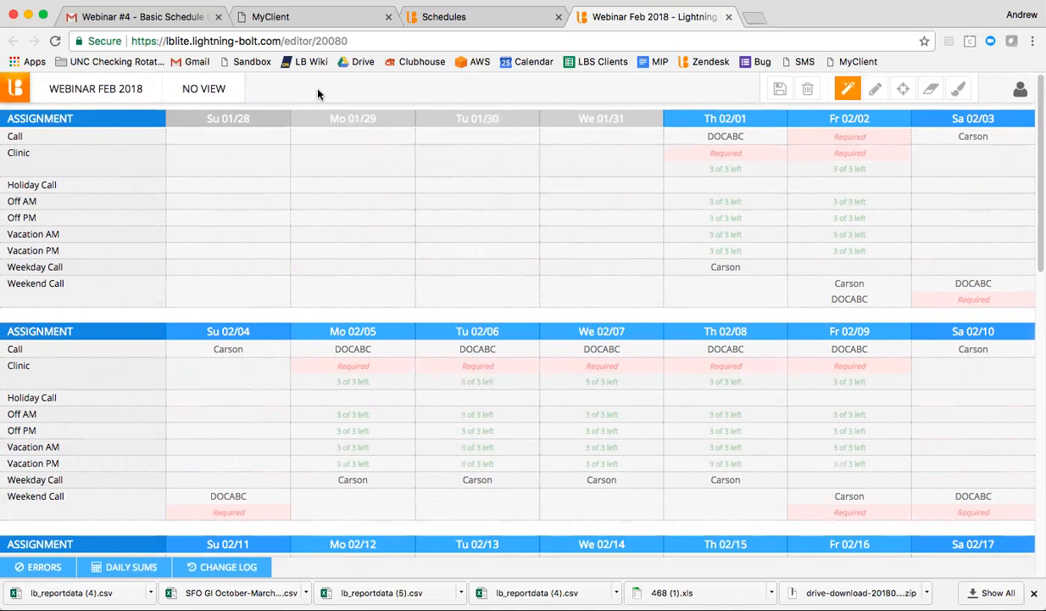
scroll(755, 196, "down", 9)
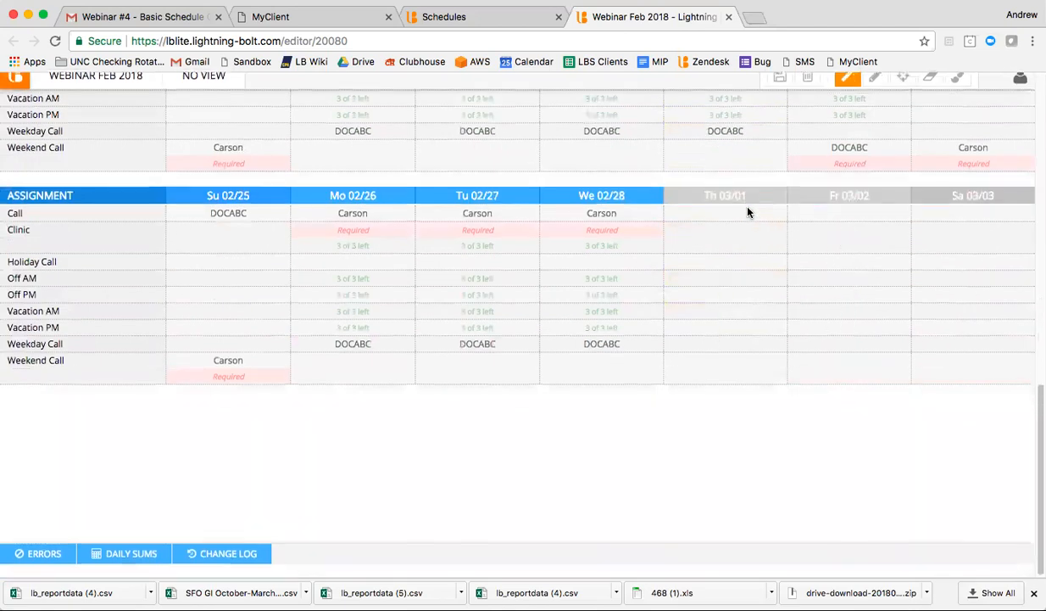
scroll(747, 210, "up", 7)
scroll(747, 211, "up", 3)
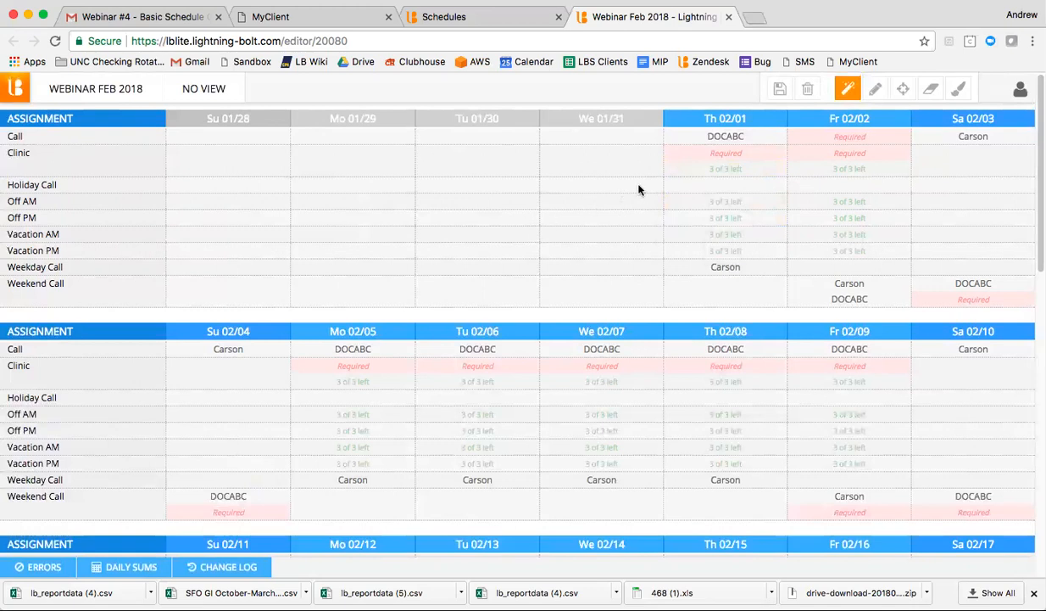
- Replace DOCABC with the other listed person on the February 1 Call slot and begin editing the slot's note
left_click(718, 141)
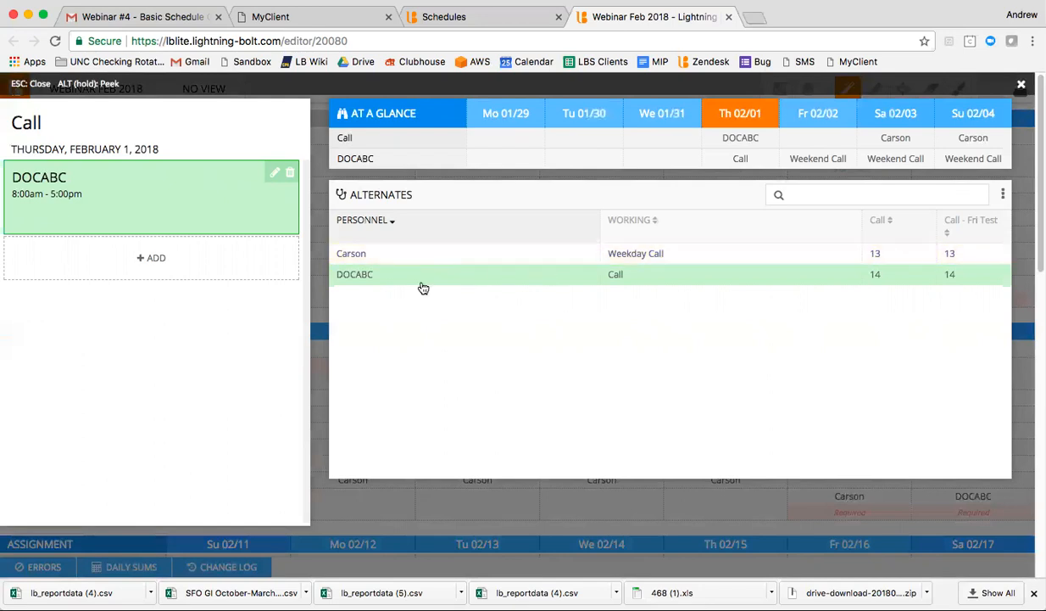
left_click(401, 259)
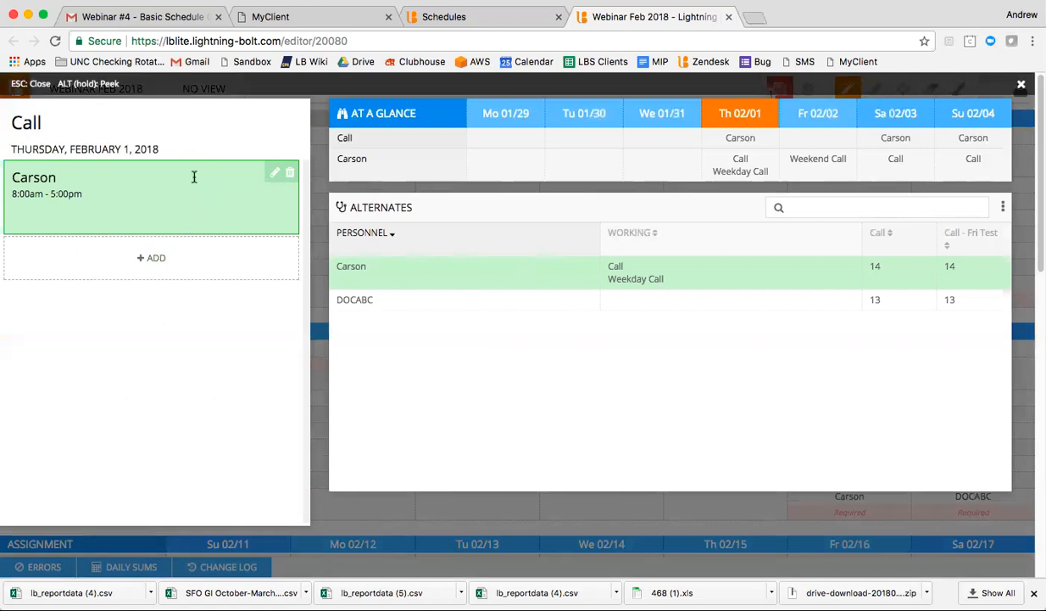
left_click(272, 174)
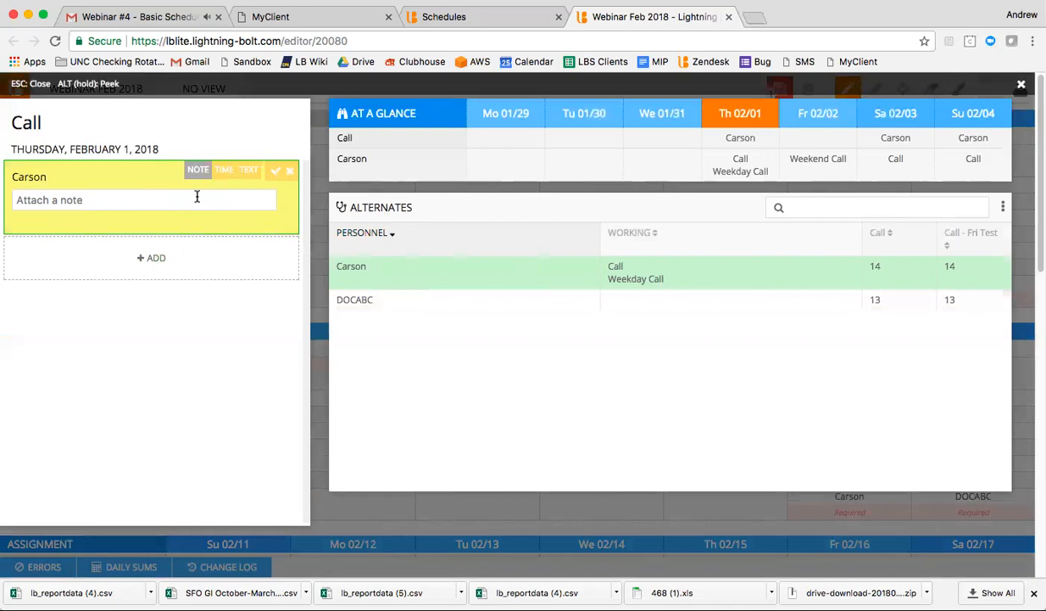
left_click(161, 201)
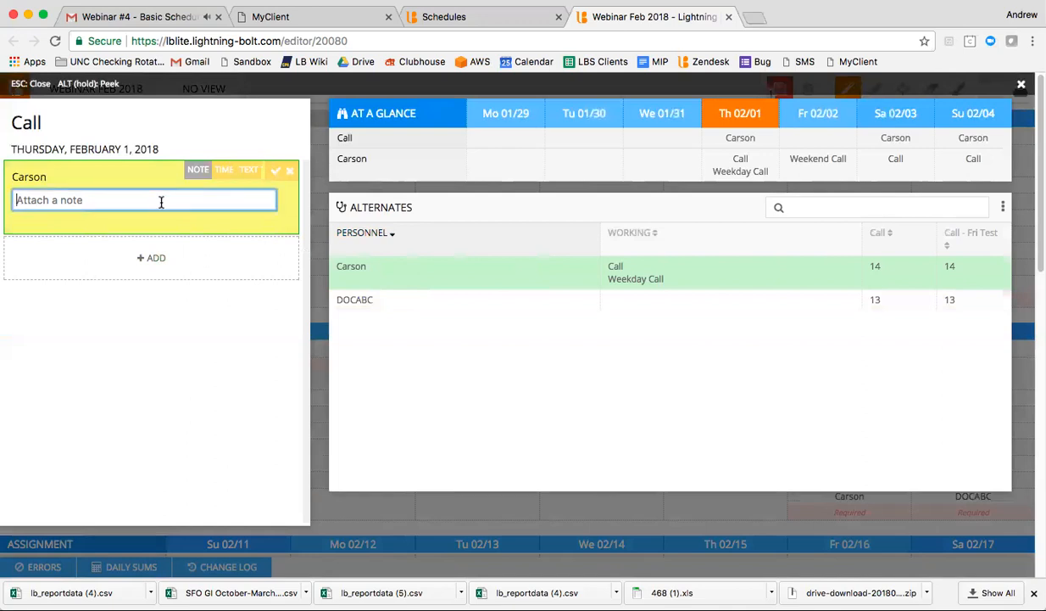
- Override the default time of the February 1 Call slot with 8:00 AM to 3:00 PM
left_click(224, 170)
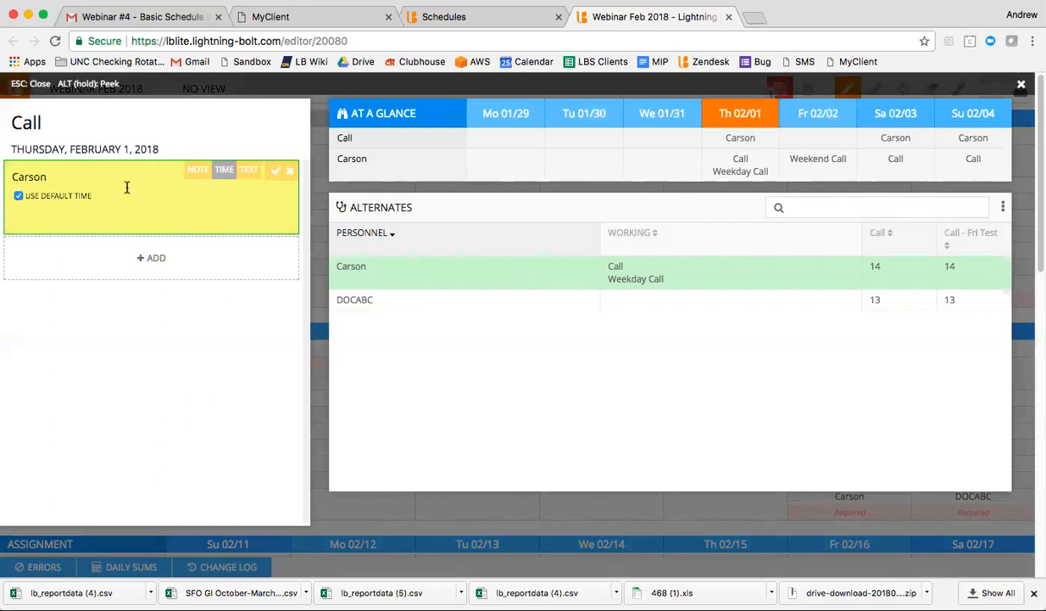
left_click(18, 196)
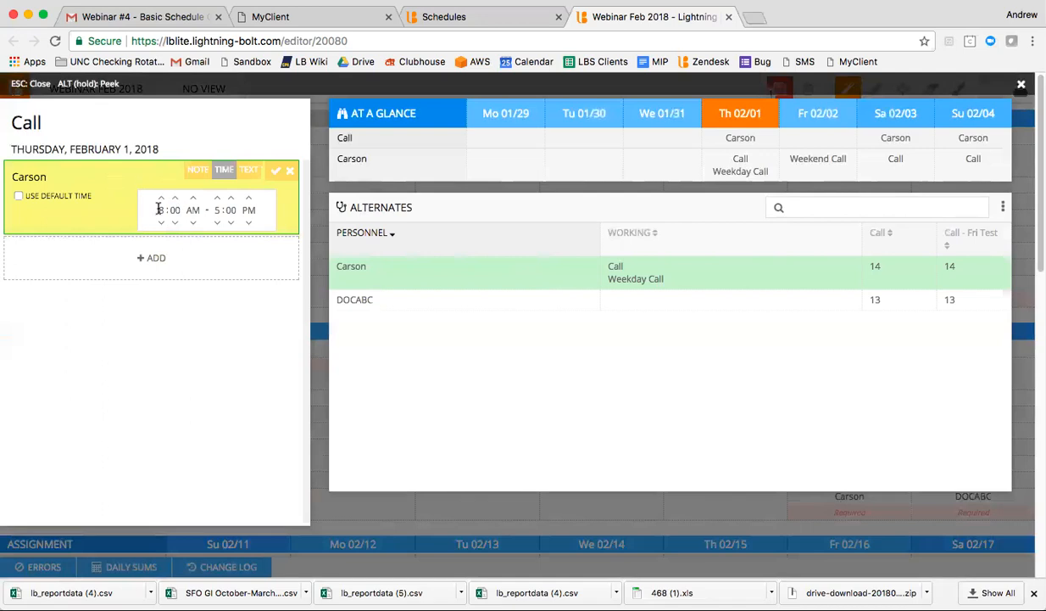
left_click(218, 198)
left_click(217, 223)
left_click(217, 223)
- Enter "Alpha" as custom text for the Call slot and clear it again
left_click(249, 170)
left_click(158, 200)
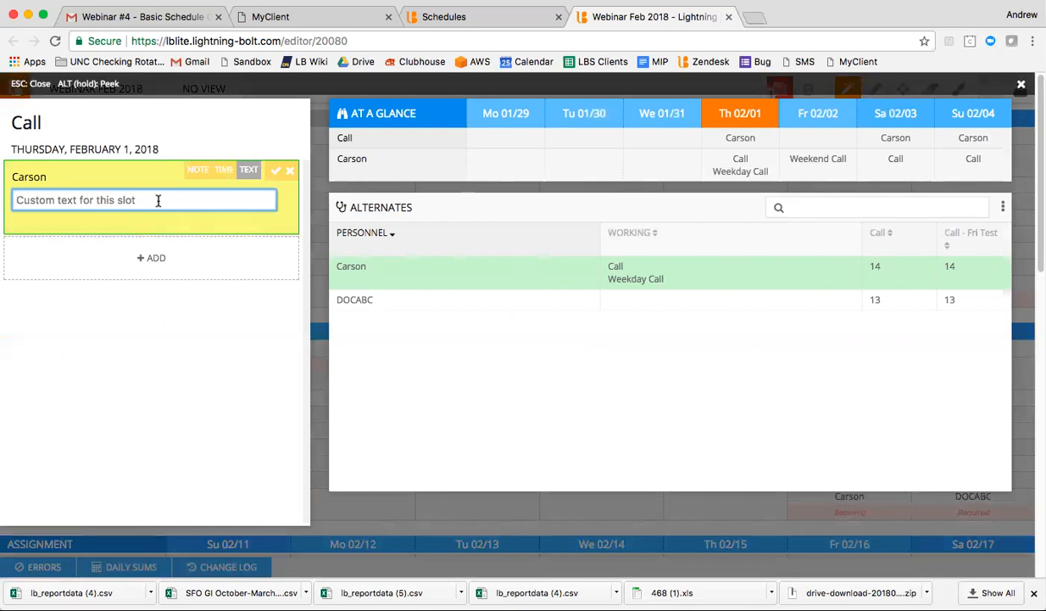
type("Alpha")
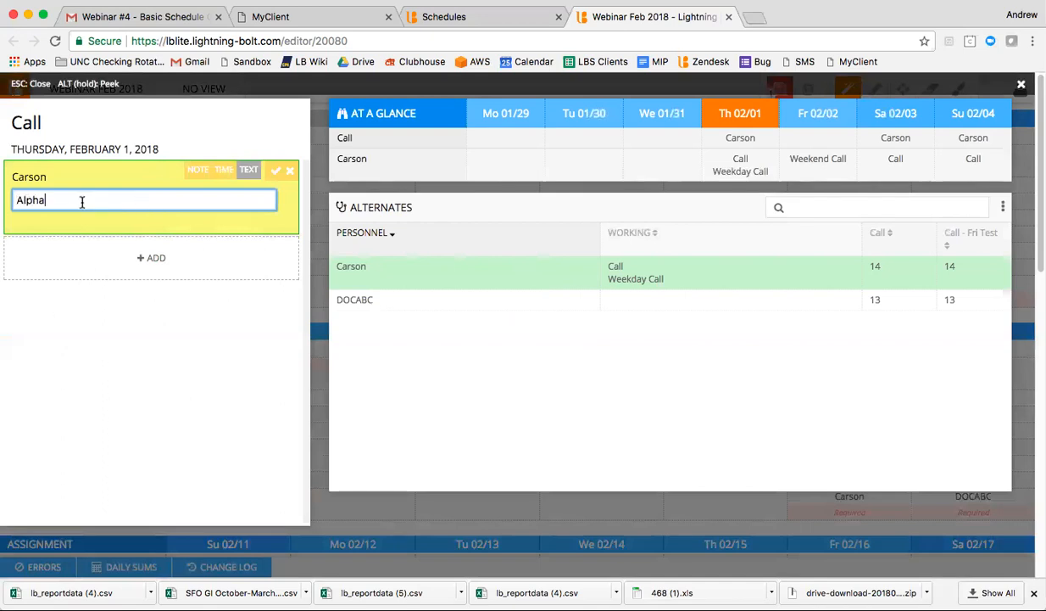
key("BackSpace")
key("BackSpace")
key("BackSpace")
key("BackSpace")
key("BackSpace")
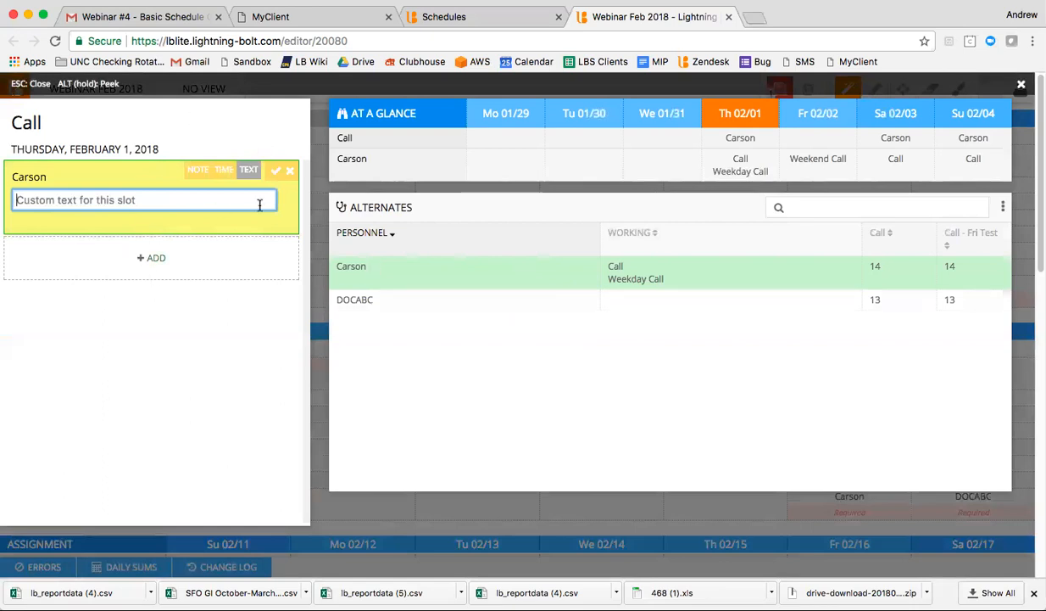
- Recheck the Call slot's note and time settings and apply the slot edit
left_click(189, 168)
left_click(216, 170)
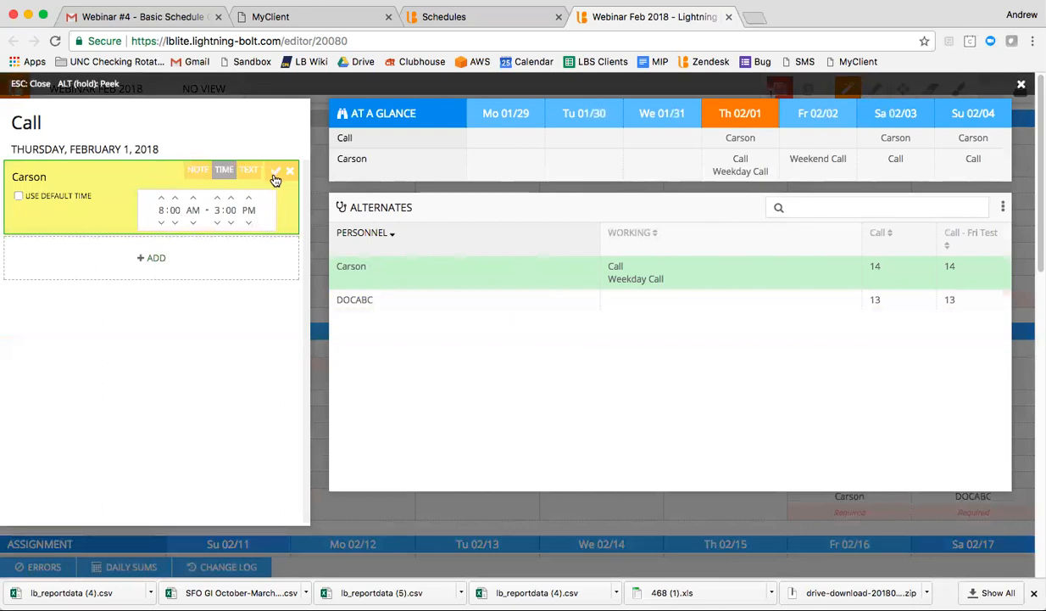
left_click(275, 174)
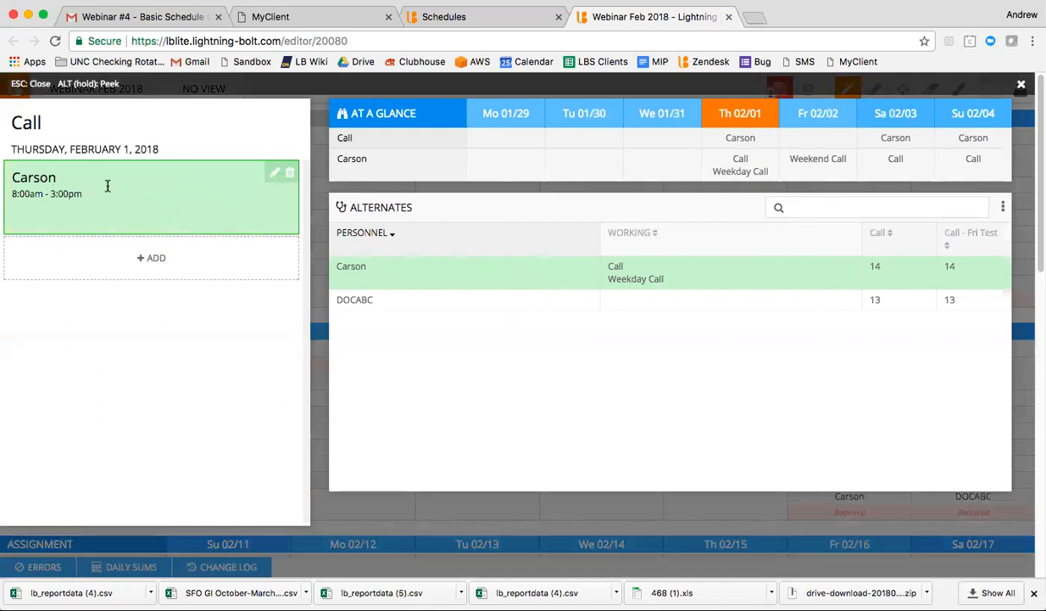
- Add DOCABC as a second slot on the February 1 Call assignment and delete that slot again
left_click(150, 258)
left_click(373, 270)
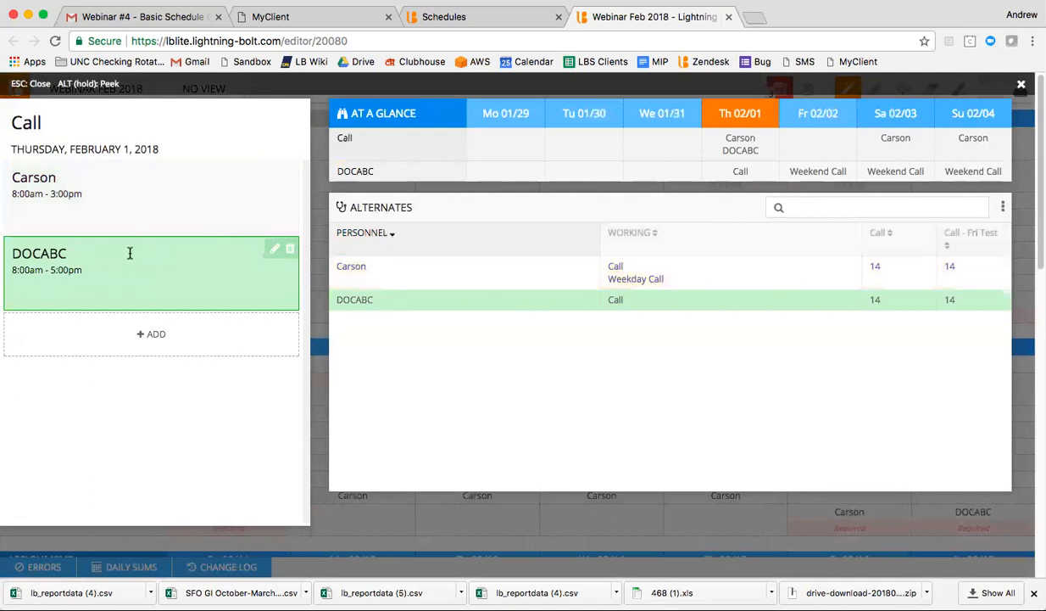
left_click(289, 251)
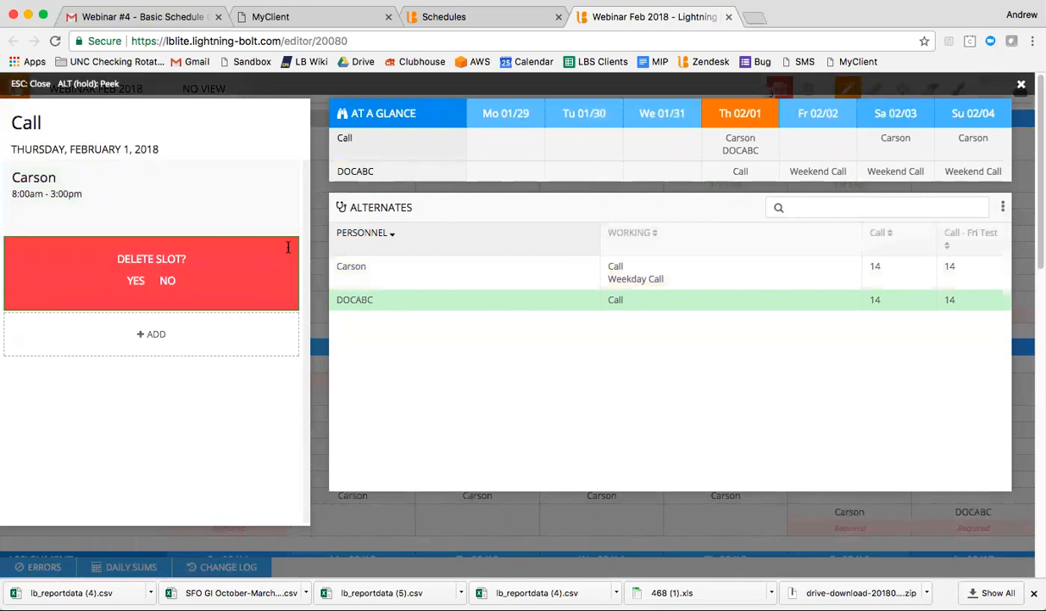
left_click(134, 280)
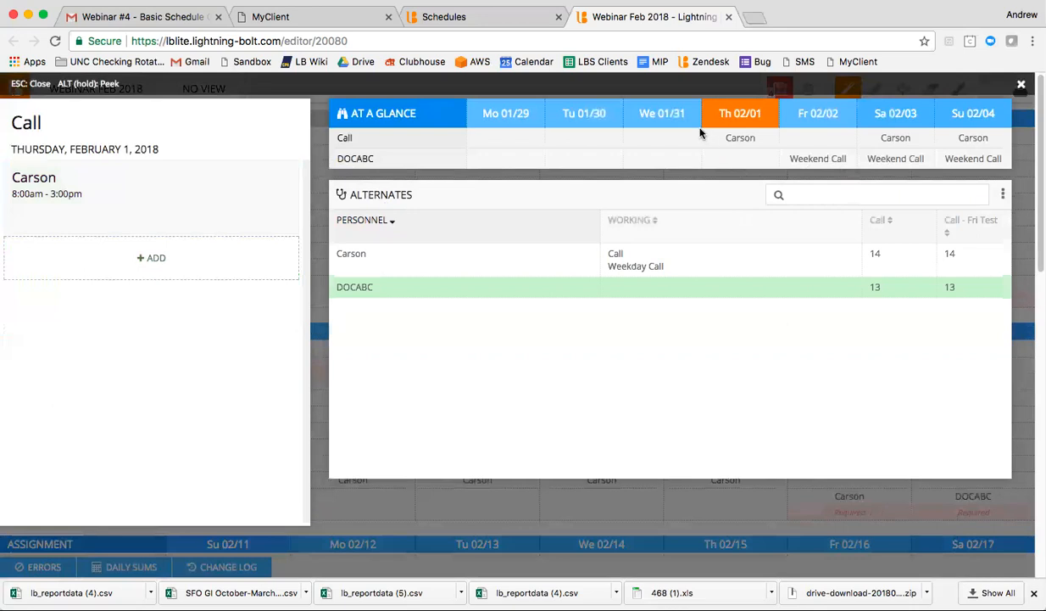
- Peek at the schedule grid behind the February 1 Call details and close the details
key("alt")
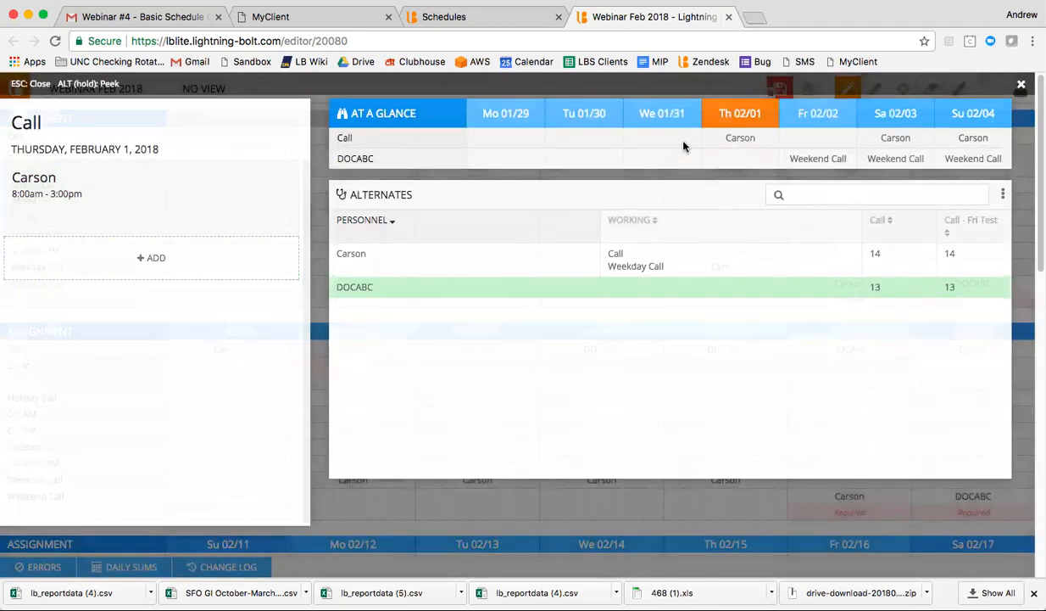
key("Escape")
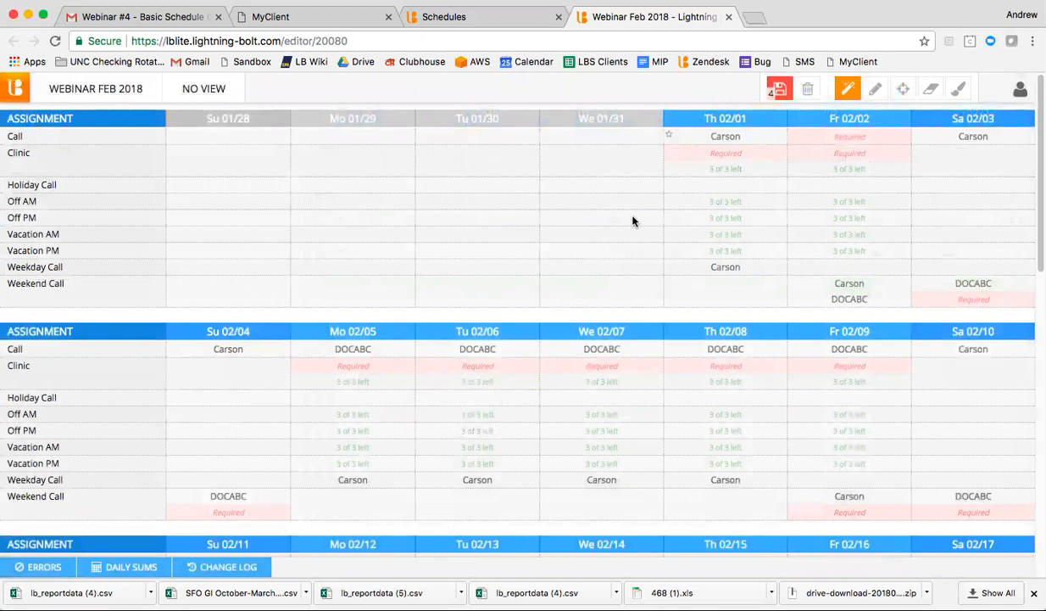
key("alt")
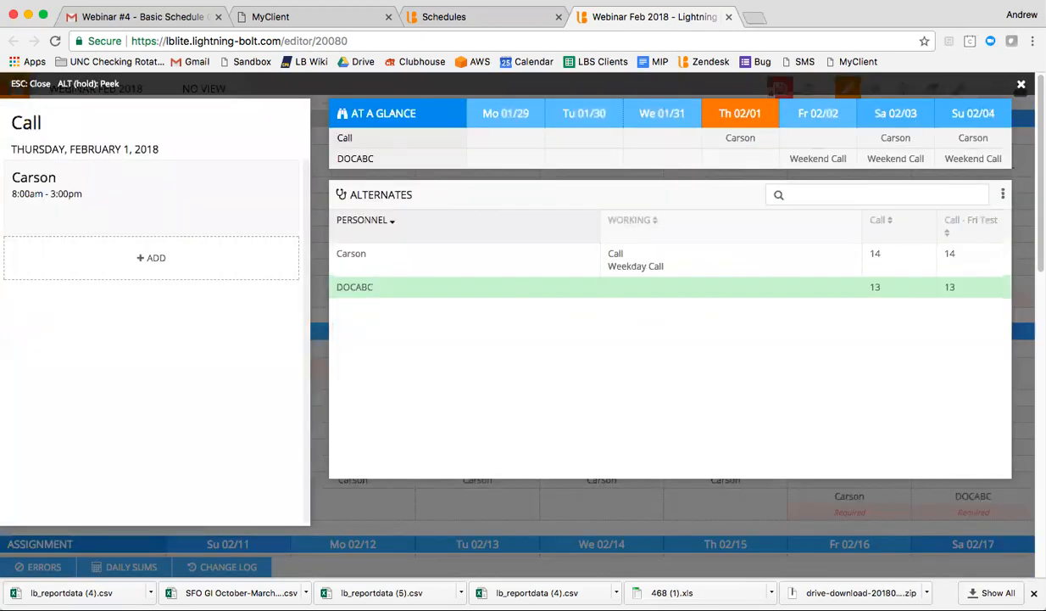
key("Escape")
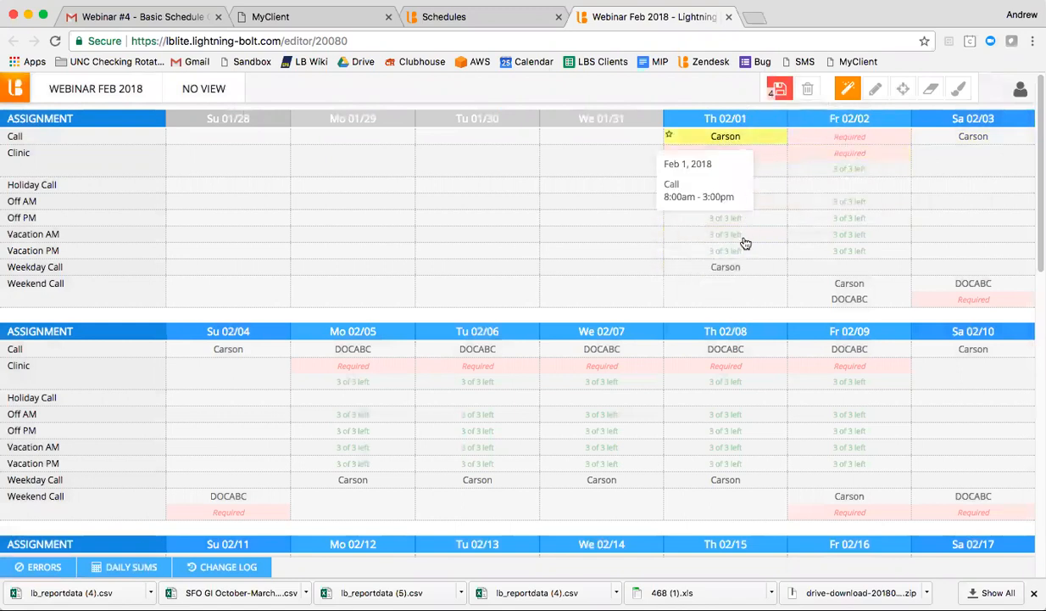
- Try to save the schedule, review the scheduling violations without forcing the save, and check the change log
left_click(779, 90)
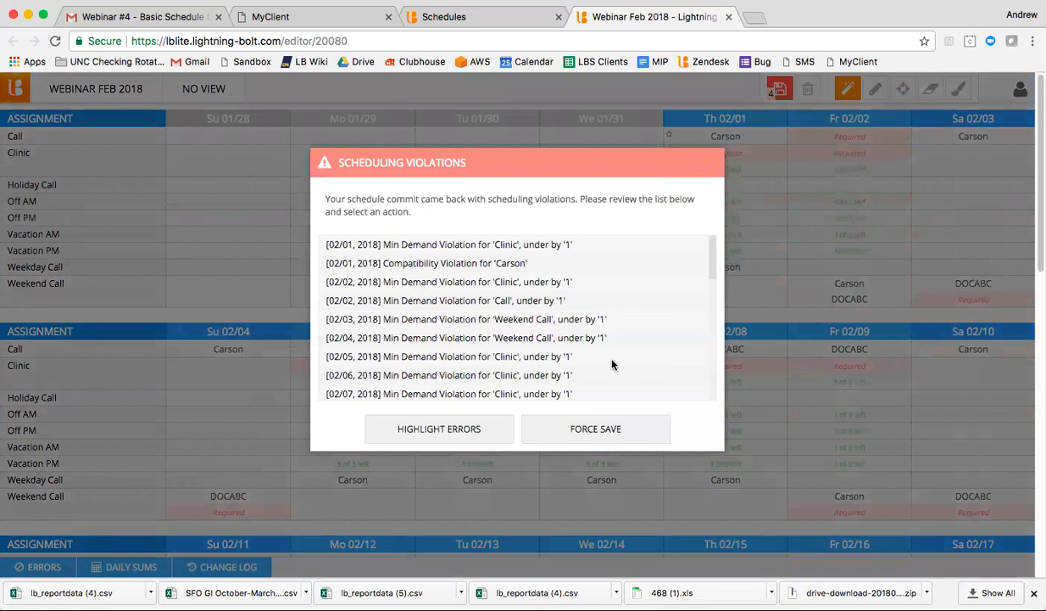
left_click(789, 245)
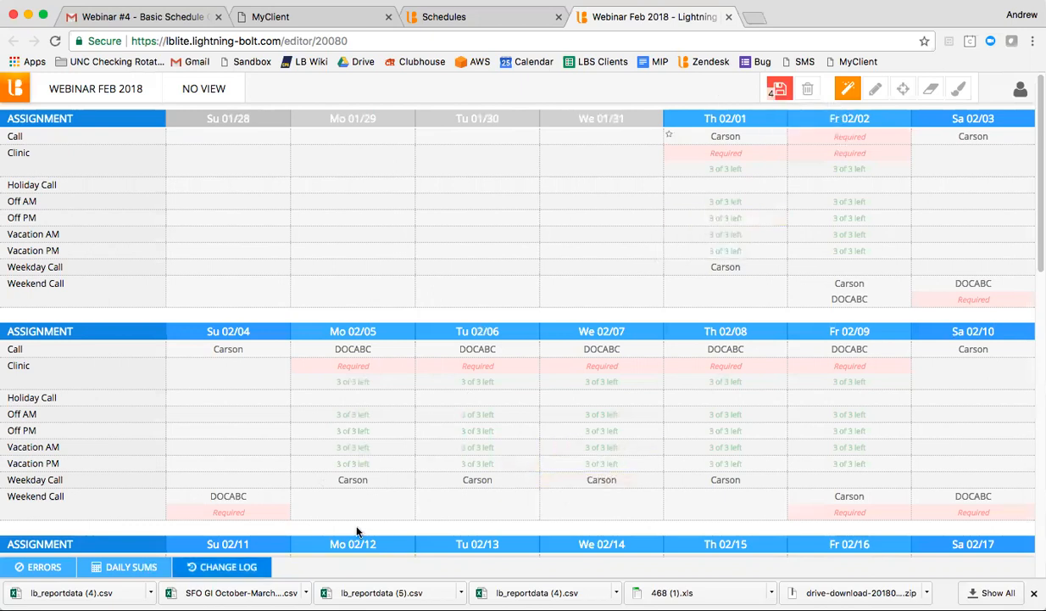
left_click(222, 566)
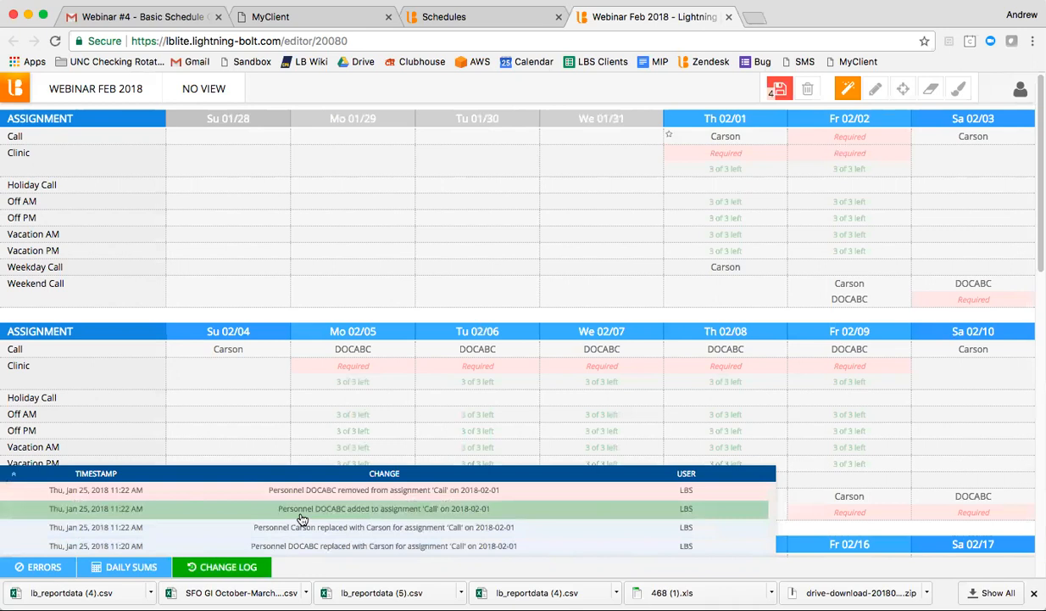
left_click(227, 567)
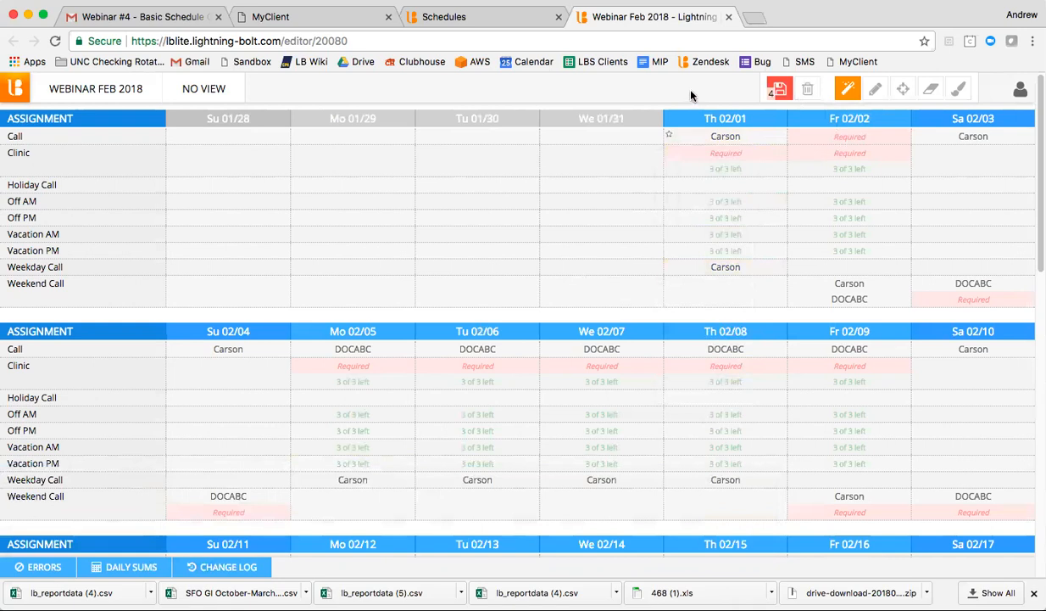
- Discard all changes since the last save without picking a default view, and check the February 1 Weekday Call details
left_click(808, 88)
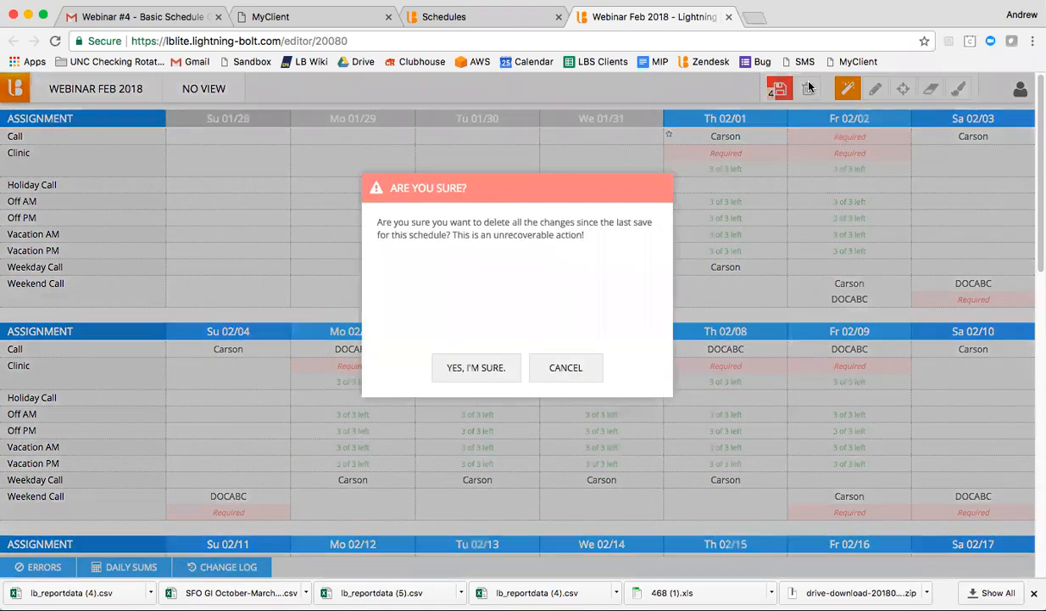
left_click(480, 364)
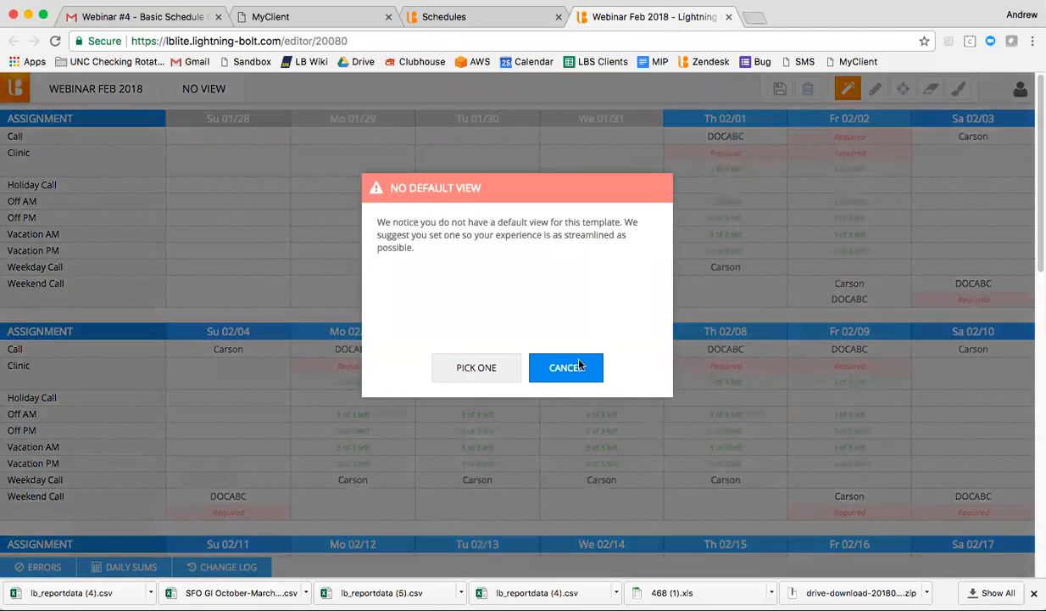
left_click(566, 366)
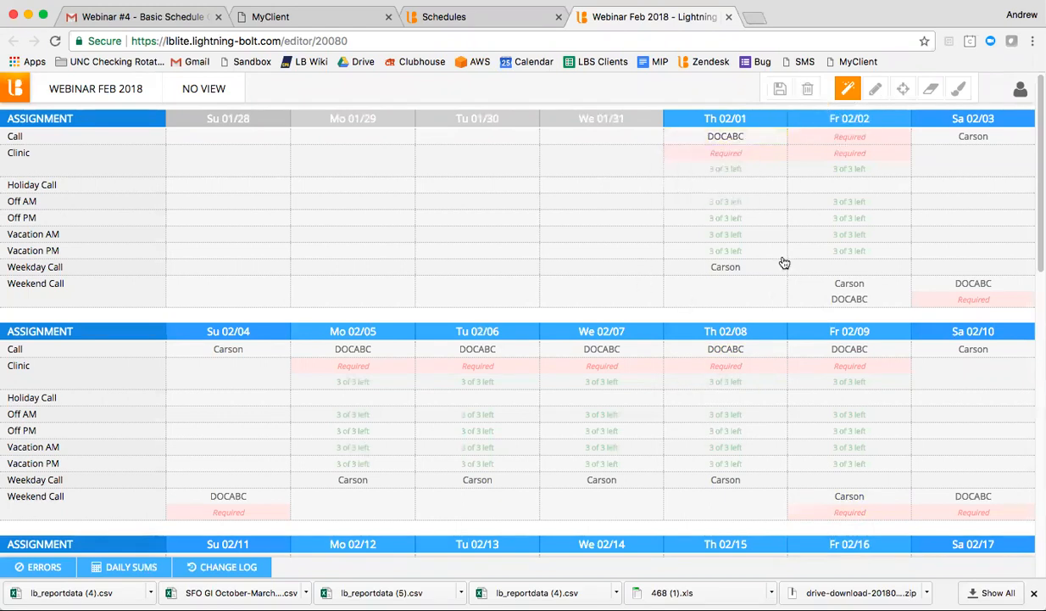
left_click(751, 271)
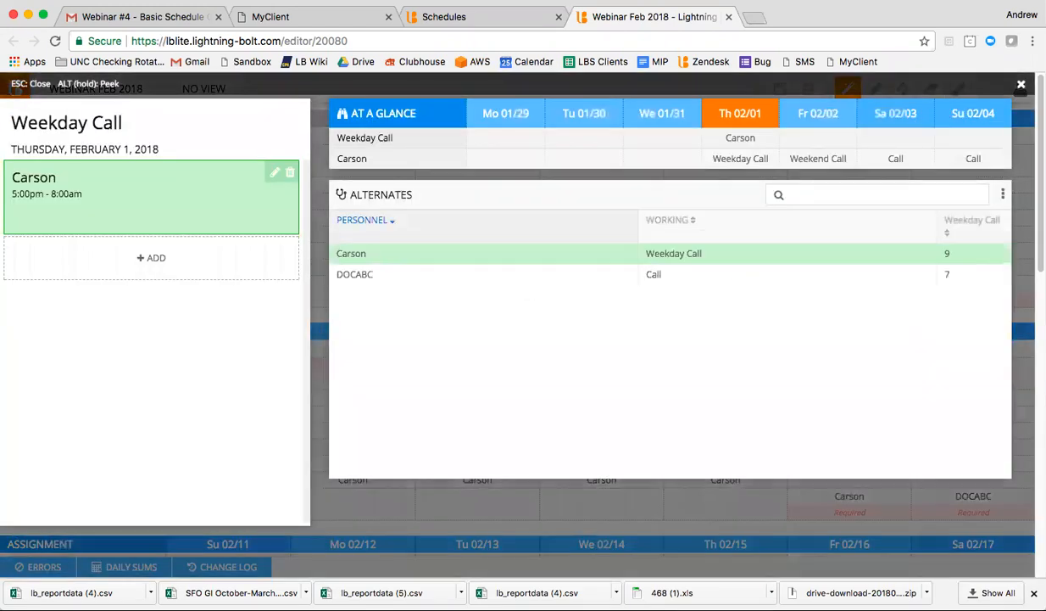
key("Escape")
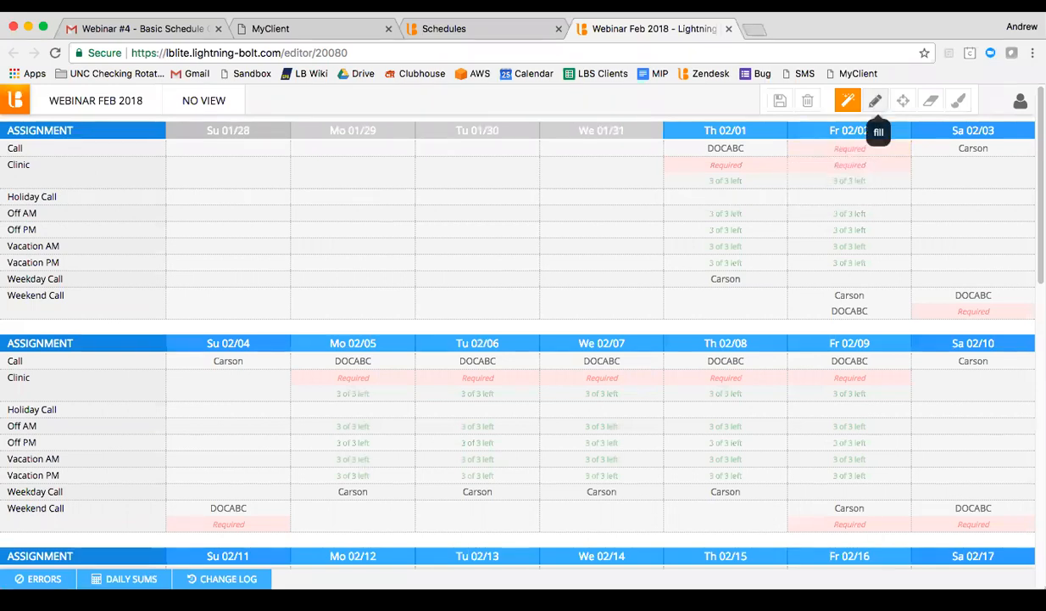
- Fill the Off AM slots on February 1 and February 2 with DOCABC using the Fill tool
left_click(875, 102)
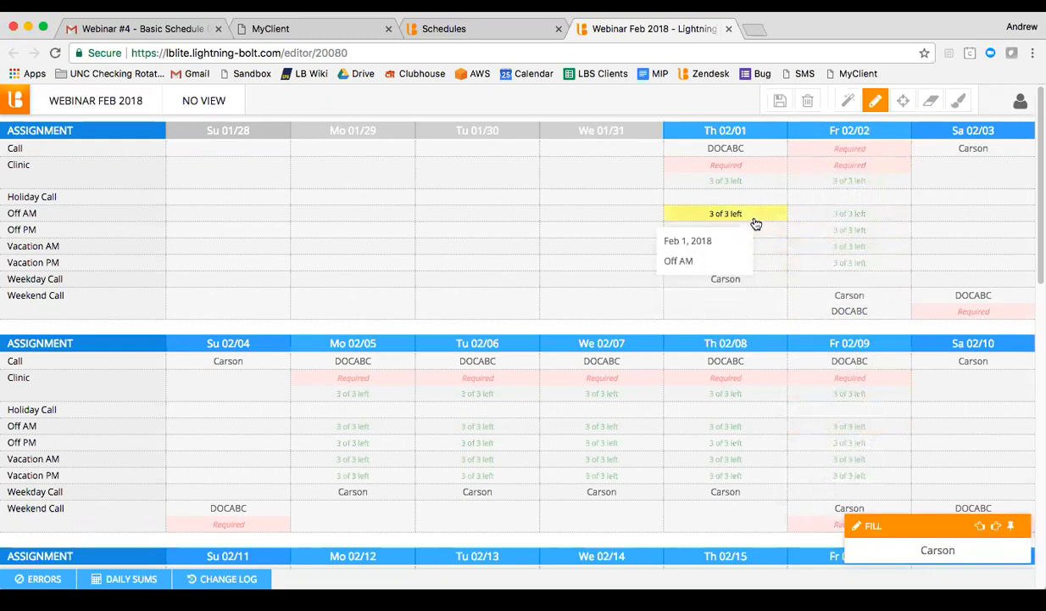
left_click(707, 378)
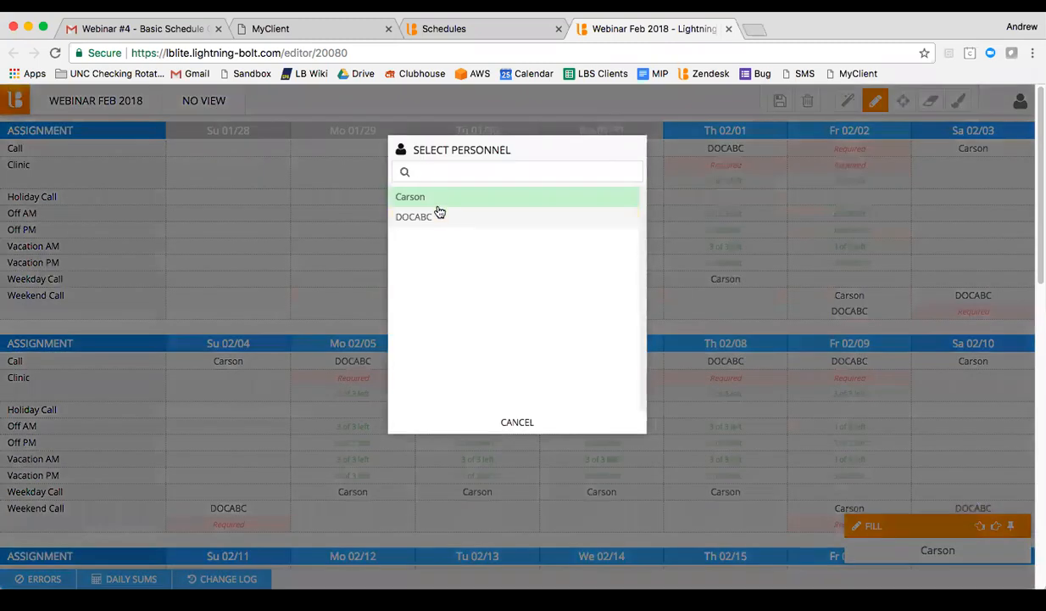
left_click(439, 217)
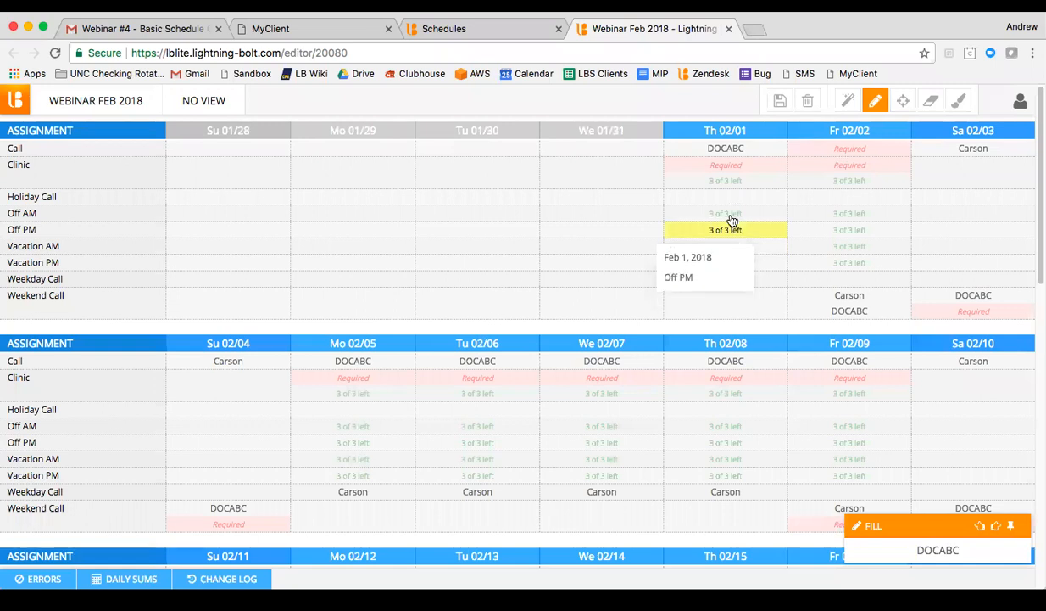
left_click(732, 219)
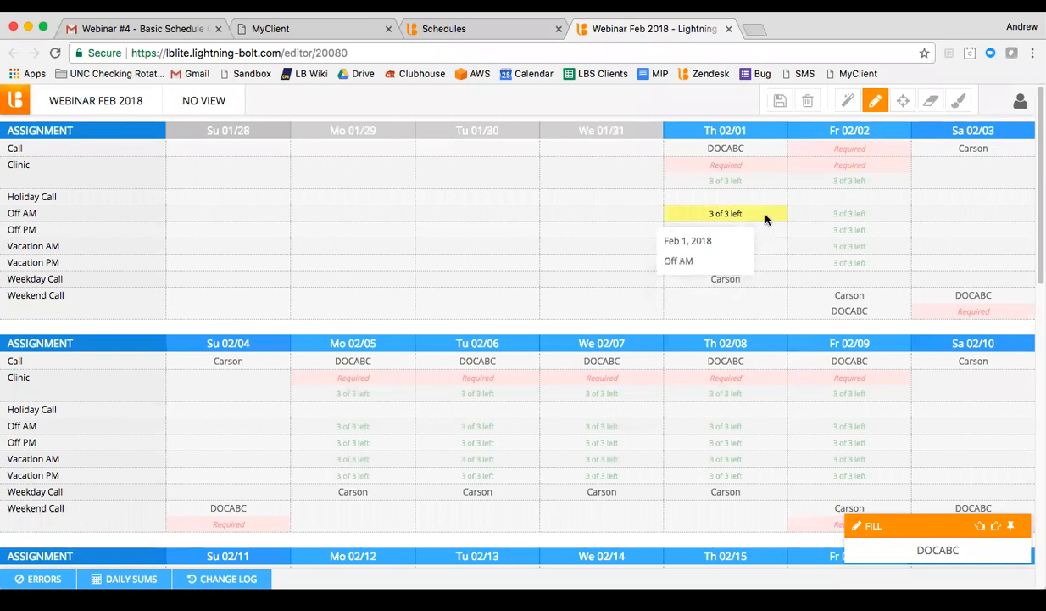
left_click(823, 218)
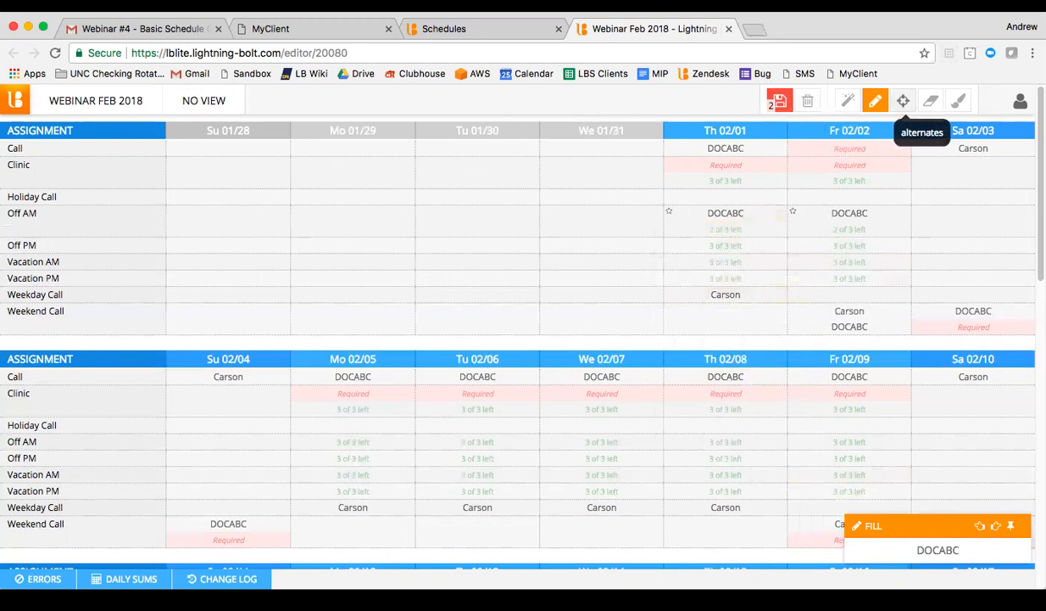
- Check the alternates for the February 1 Weekday Call slot without choosing one
left_click(903, 101)
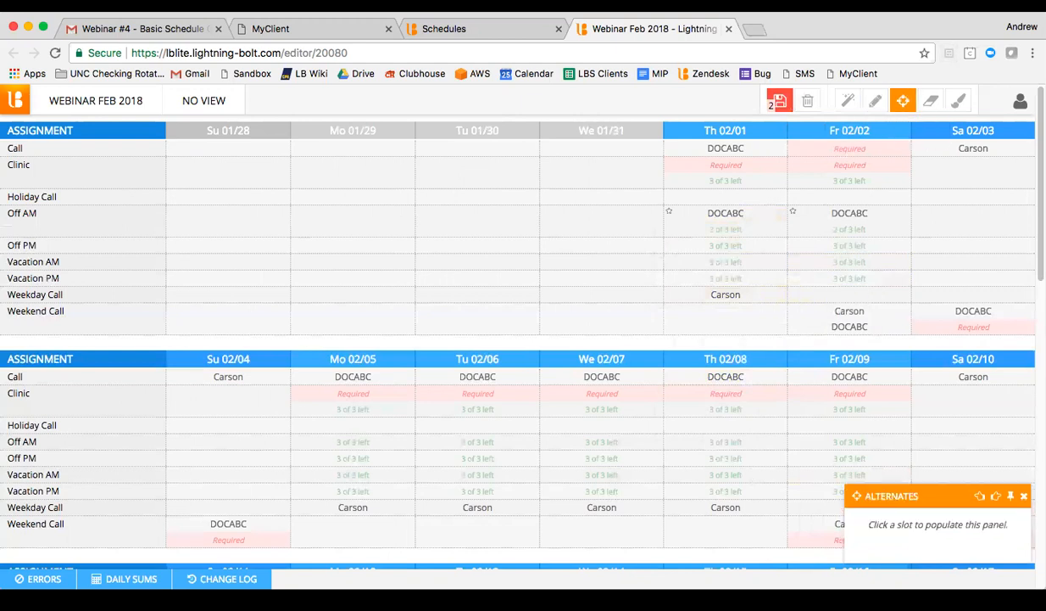
left_click(731, 296)
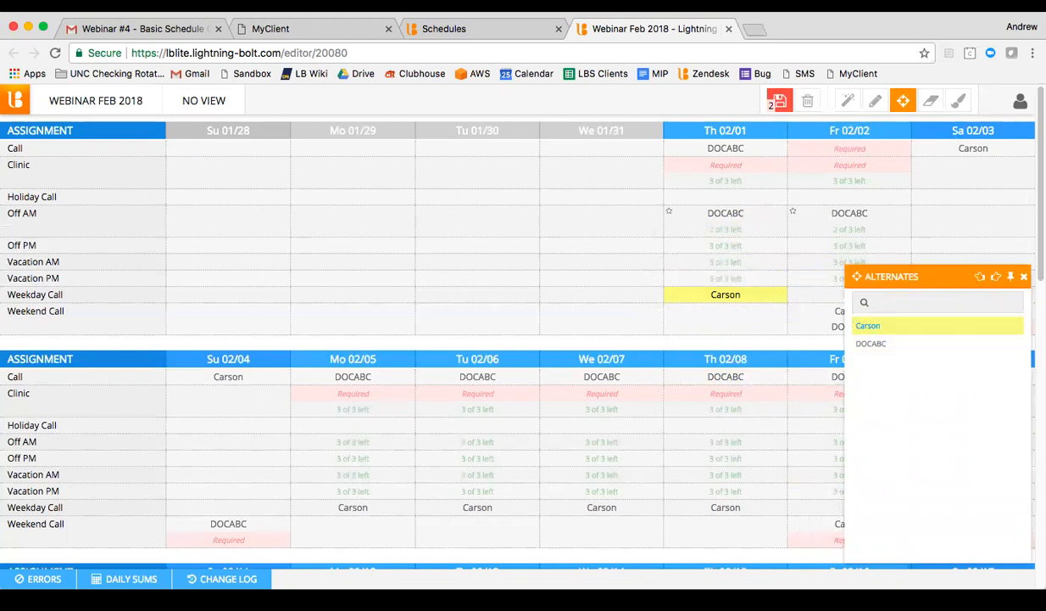
left_click(738, 294)
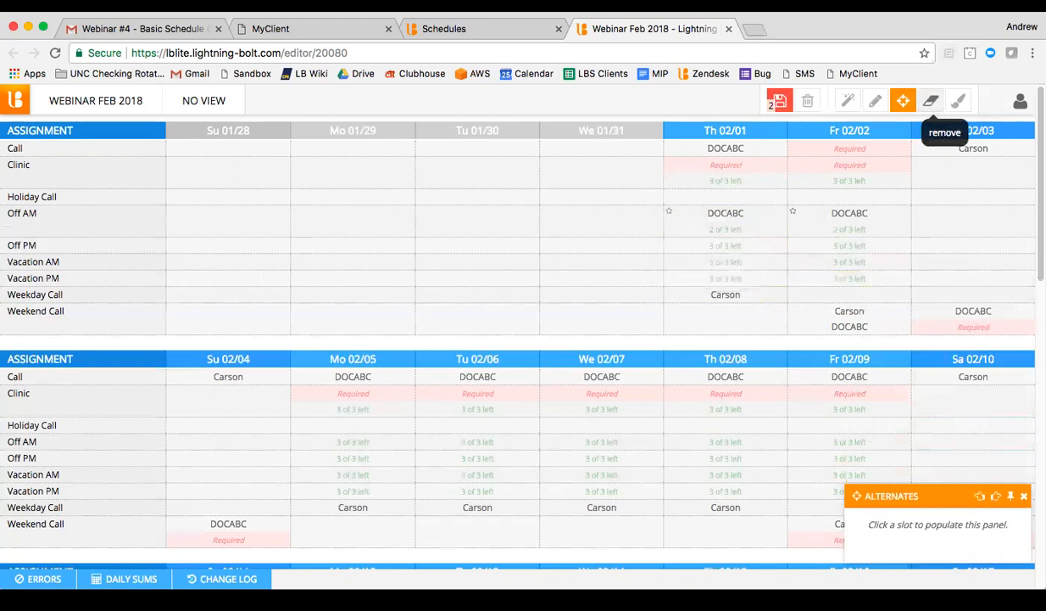
- Remove DOCABC from the February 20 Weekday Call slot with the Remove tool
left_click(931, 101)
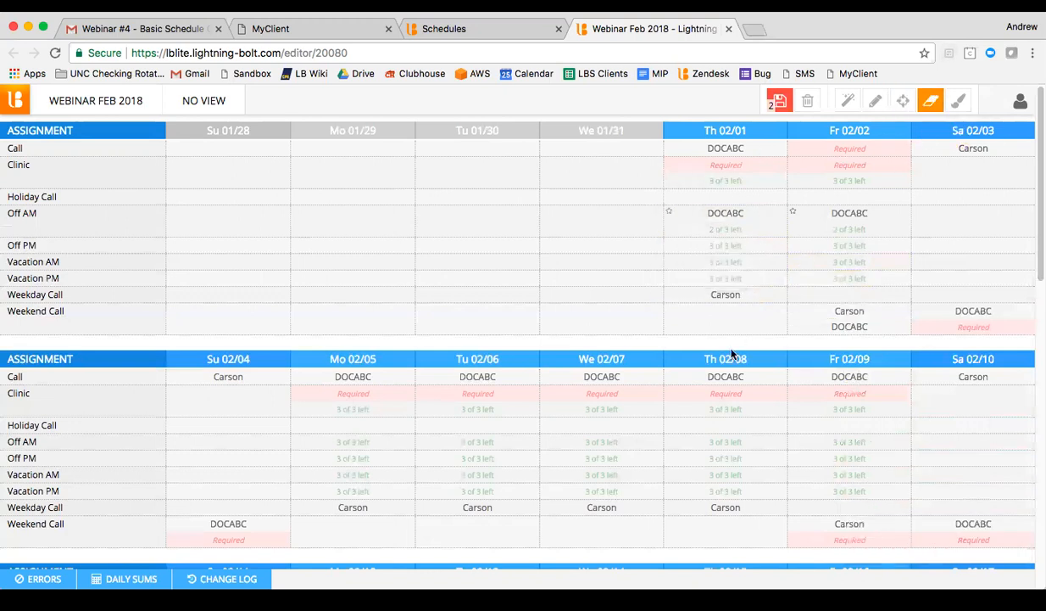
scroll(738, 348, "down", 1)
scroll(738, 452, "down", 10)
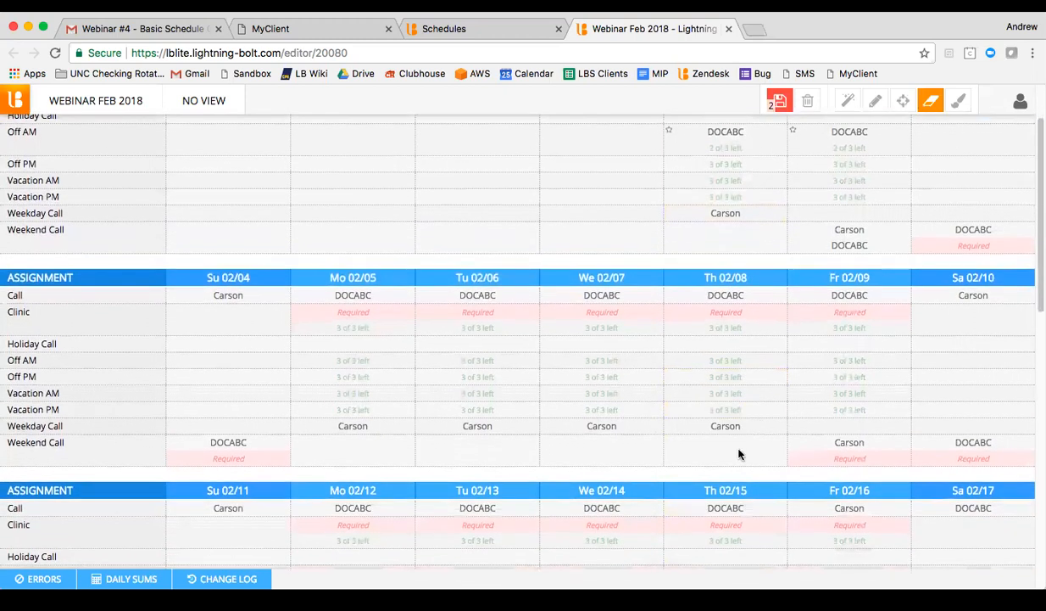
scroll(738, 454, "down", 2)
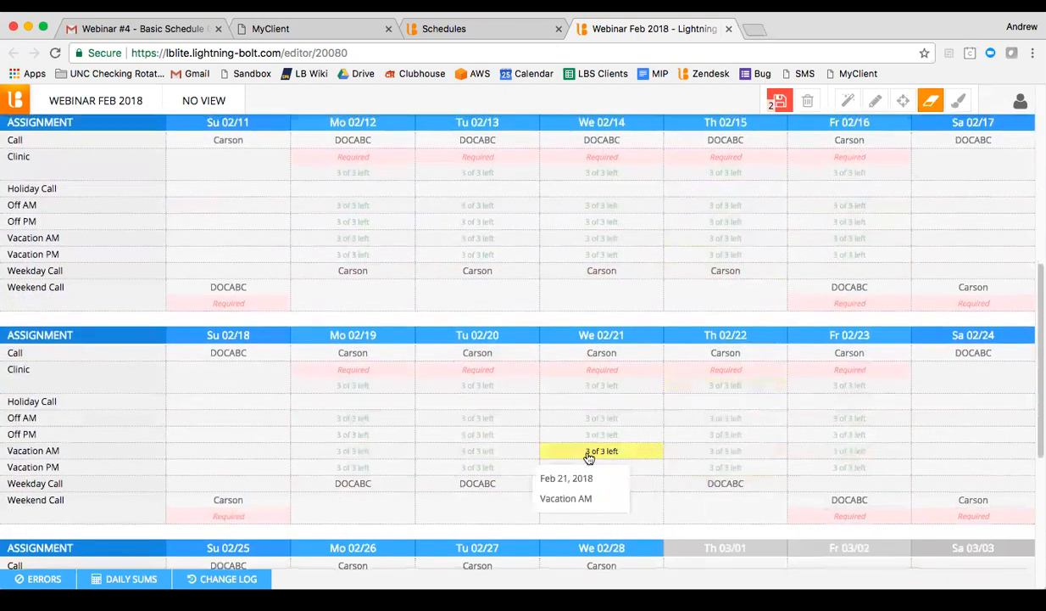
left_click(498, 485)
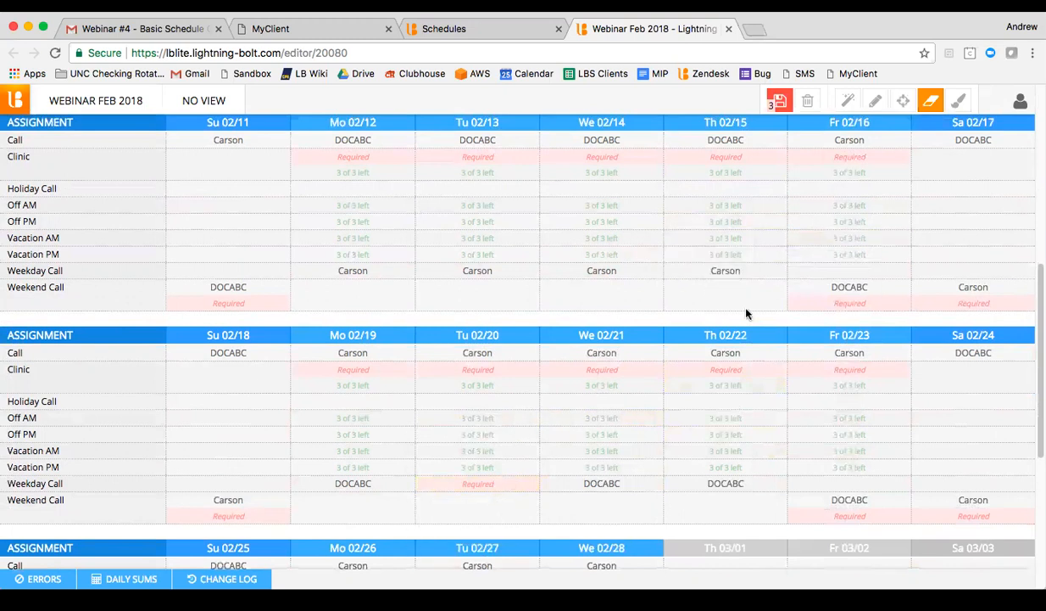
- Highlight all DOCABC assignments in yellow and the other provider's assignments in green with the highlighters
scroll(818, 381, "up", 5)
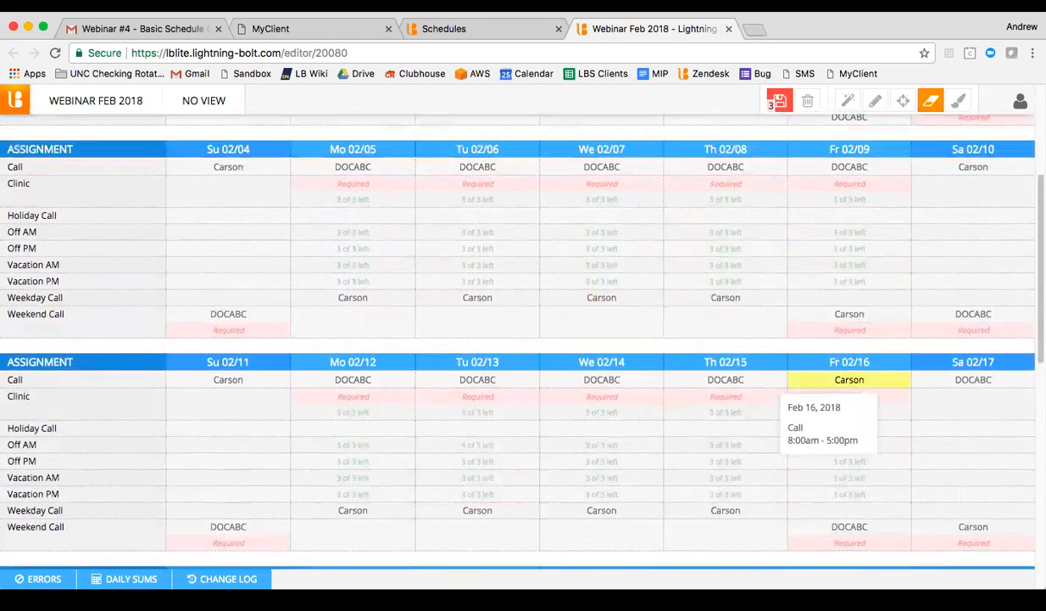
left_click(959, 100)
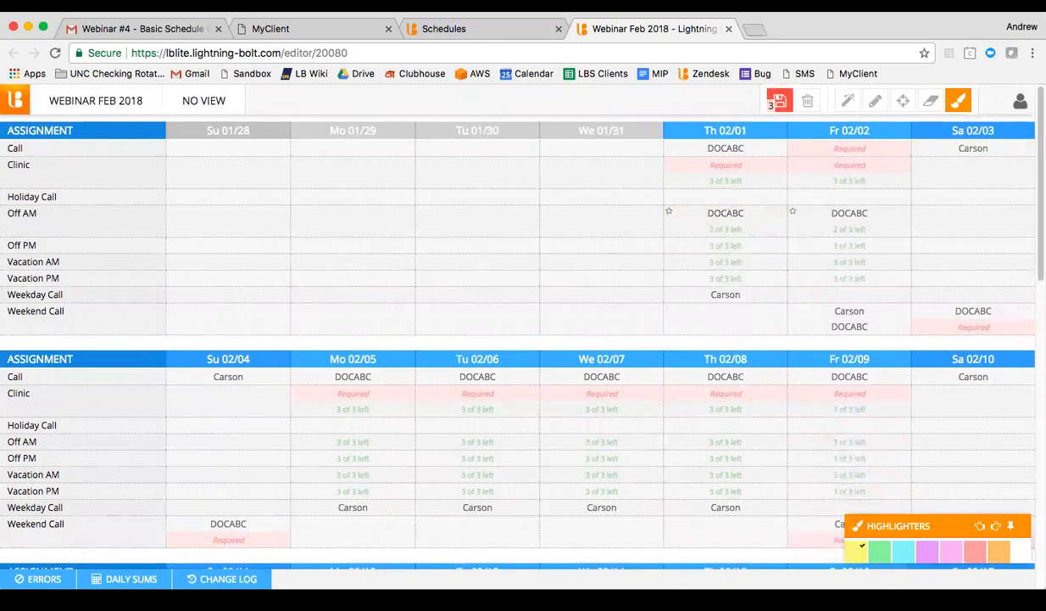
left_click(750, 150)
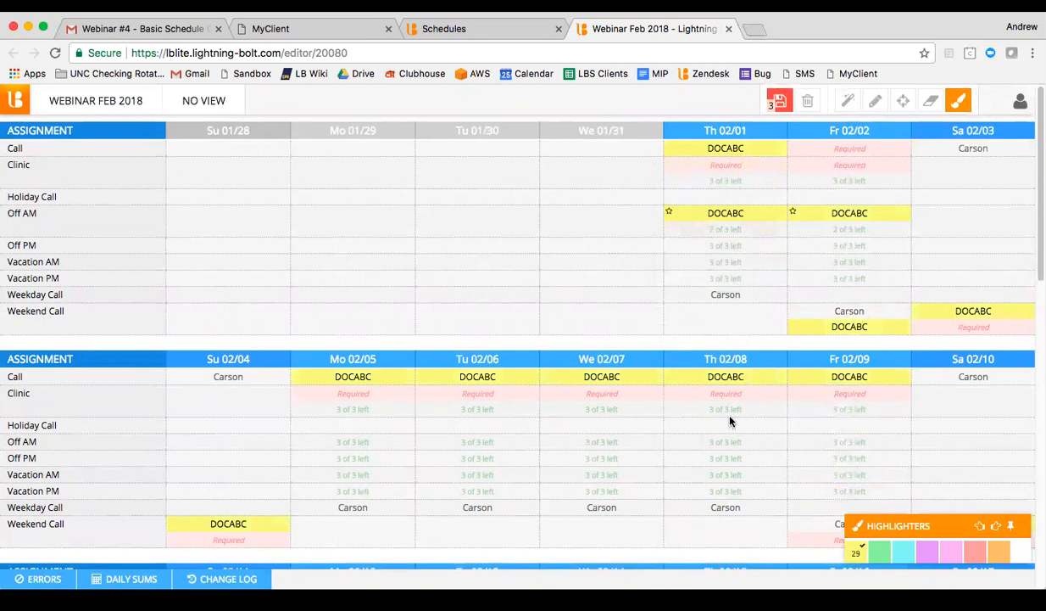
scroll(731, 421, "down", 1)
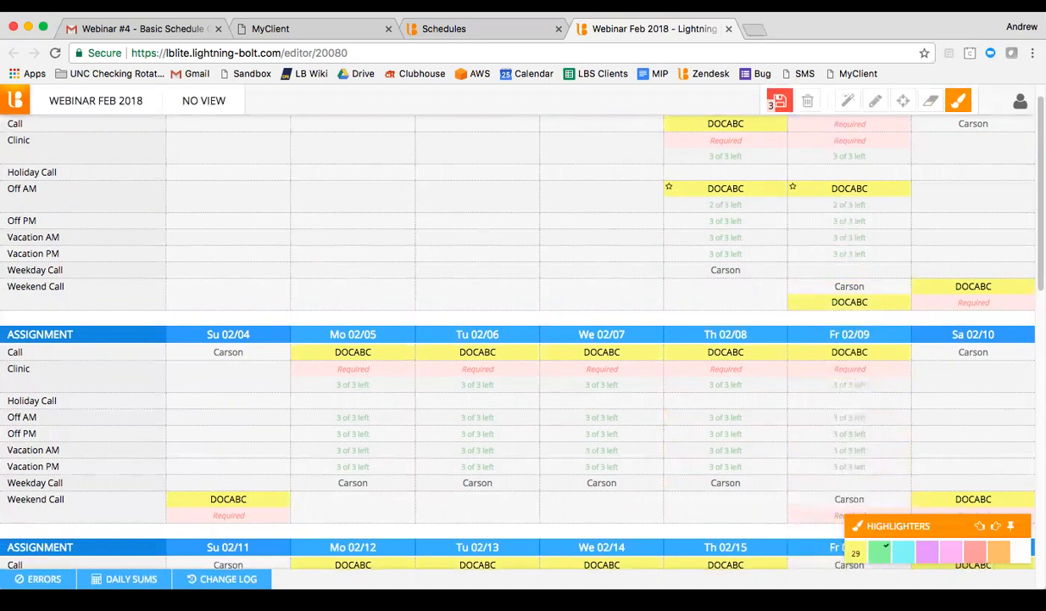
left_click(850, 287)
scroll(730, 391, "down", 5)
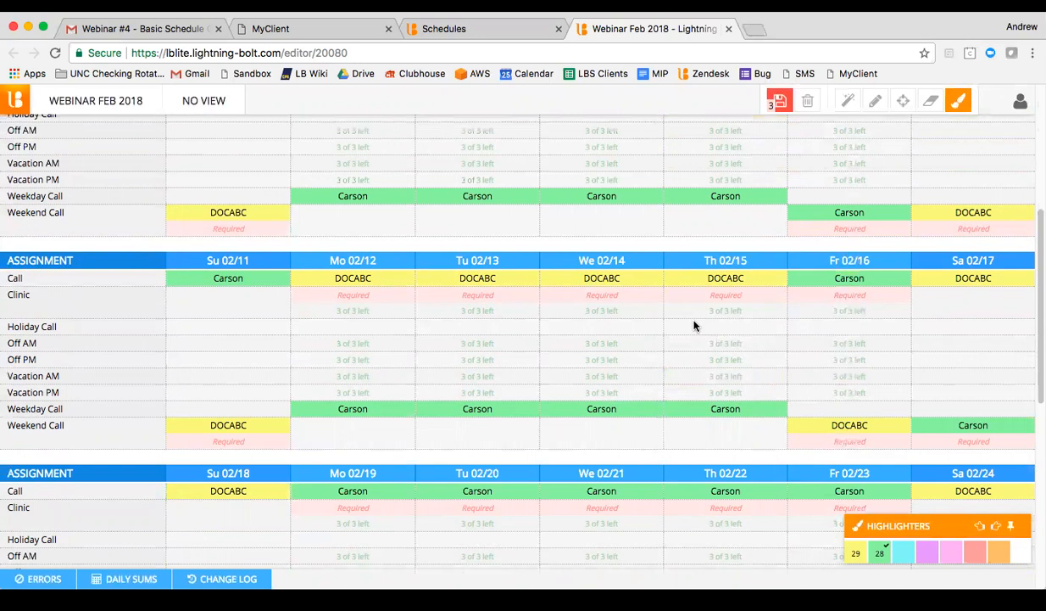
- Clear the green and yellow highlights from the schedule
scroll(691, 325, "up", 3)
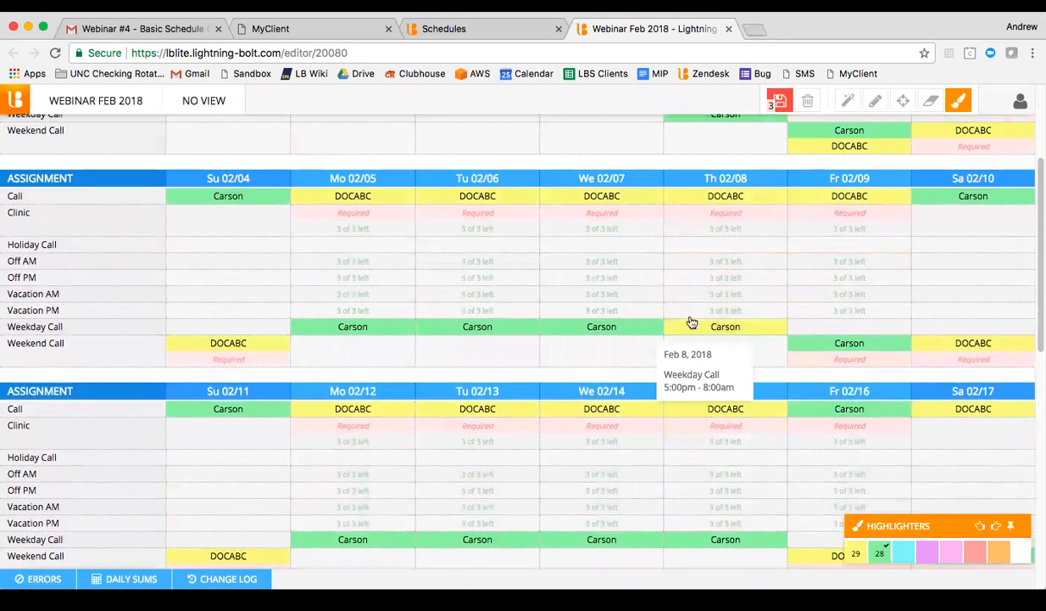
scroll(666, 283, "up", 4)
scroll(666, 283, "up", 2)
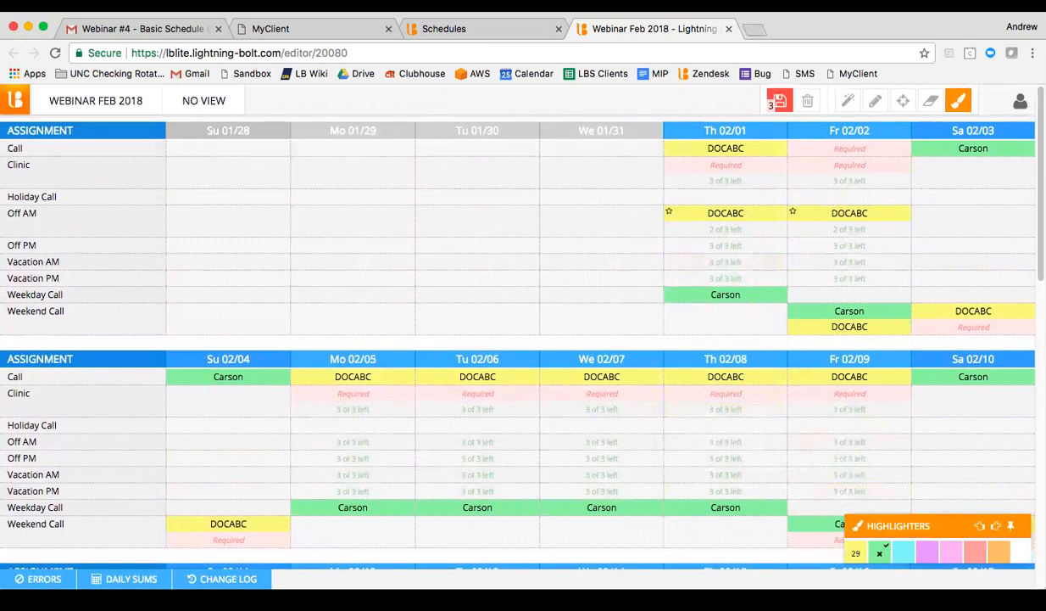
left_click(879, 553)
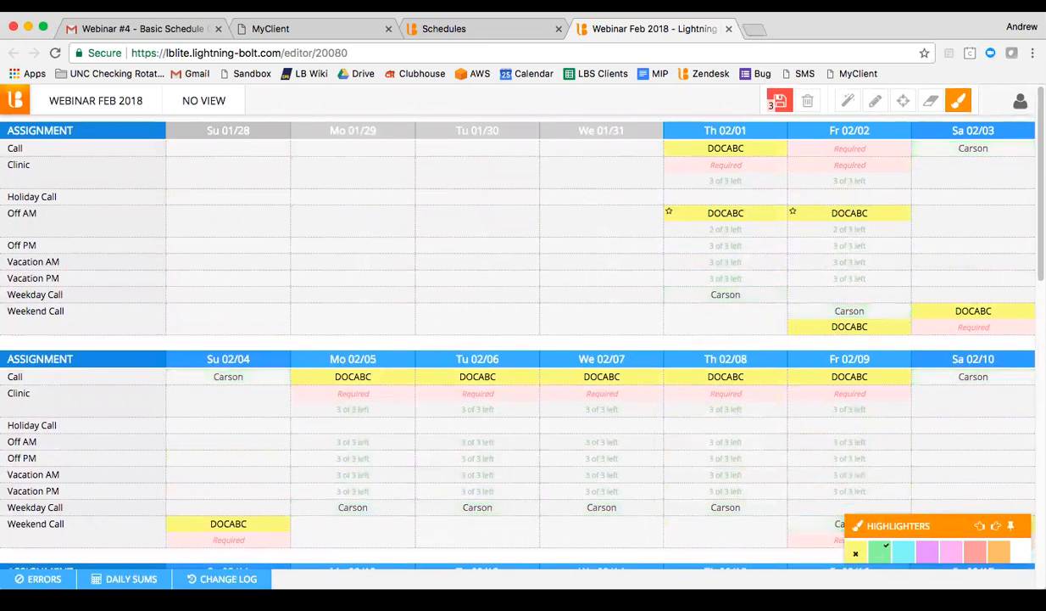
left_click(856, 553)
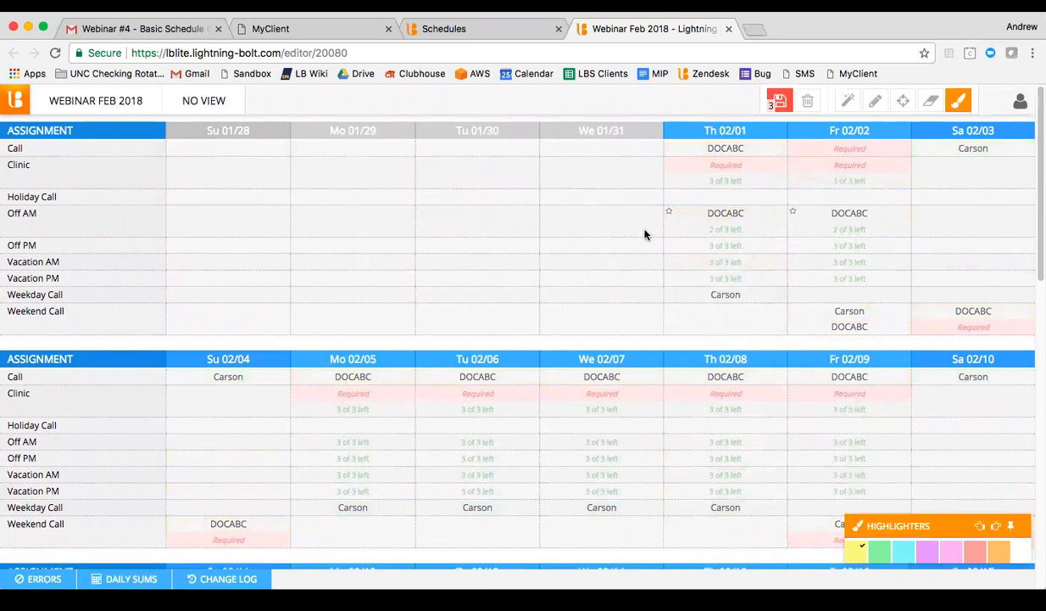
- Try to save the schedule, review the listed scheduling violations, and highlight the errors in the grid
left_click(782, 101)
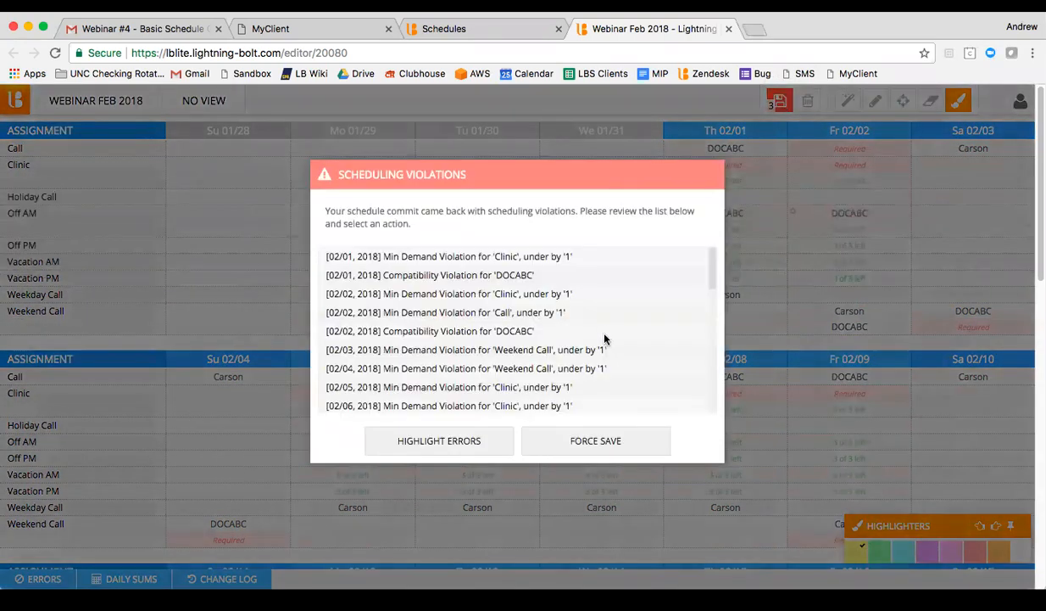
scroll(604, 339, "down", 5)
scroll(604, 340, "up", 5)
scroll(605, 339, "down", 4)
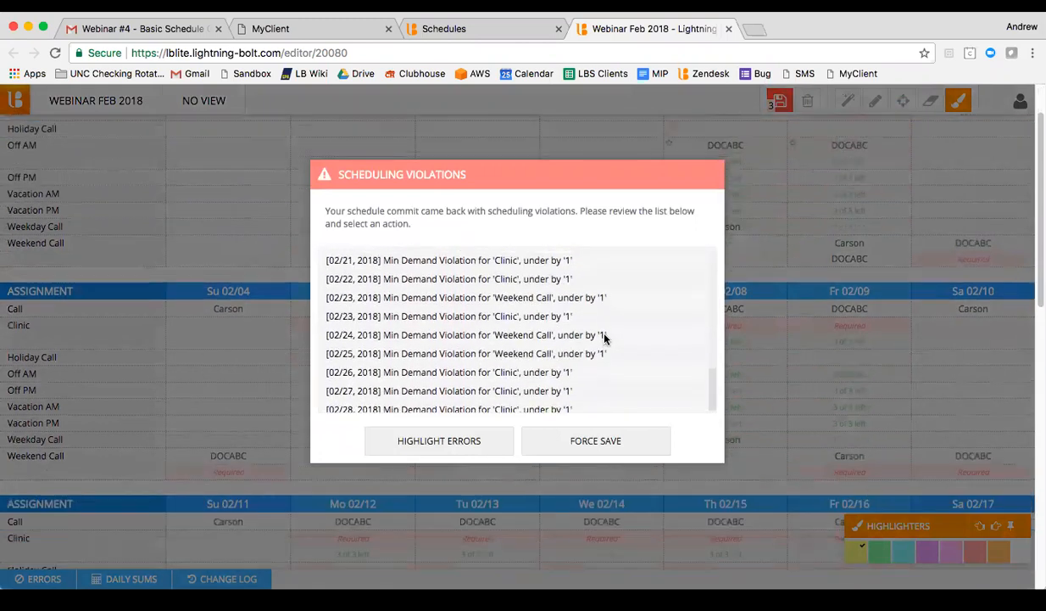
scroll(604, 339, "up", 4)
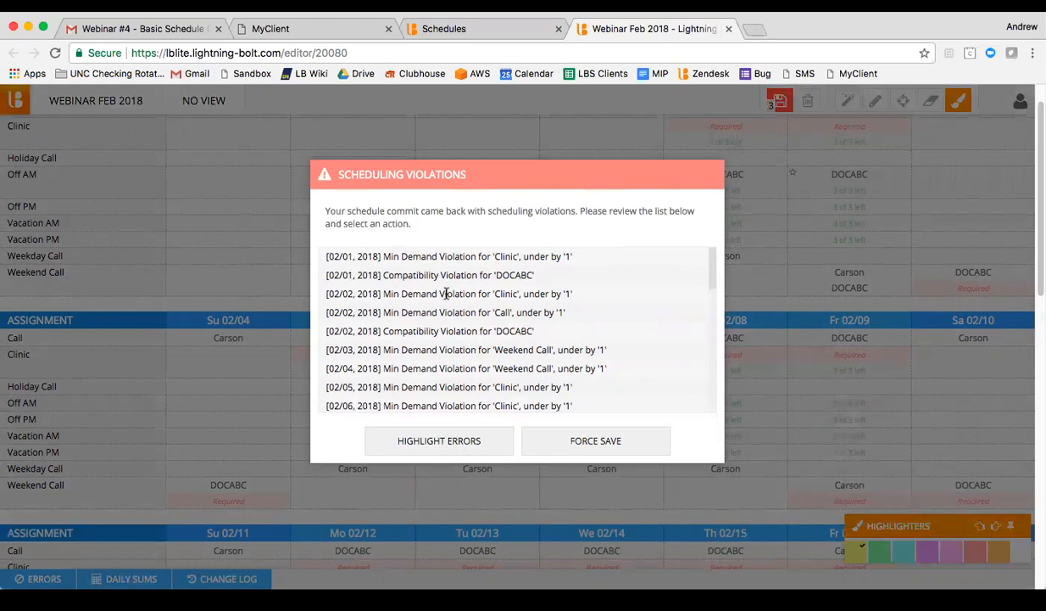
scroll(444, 292, "up", 2)
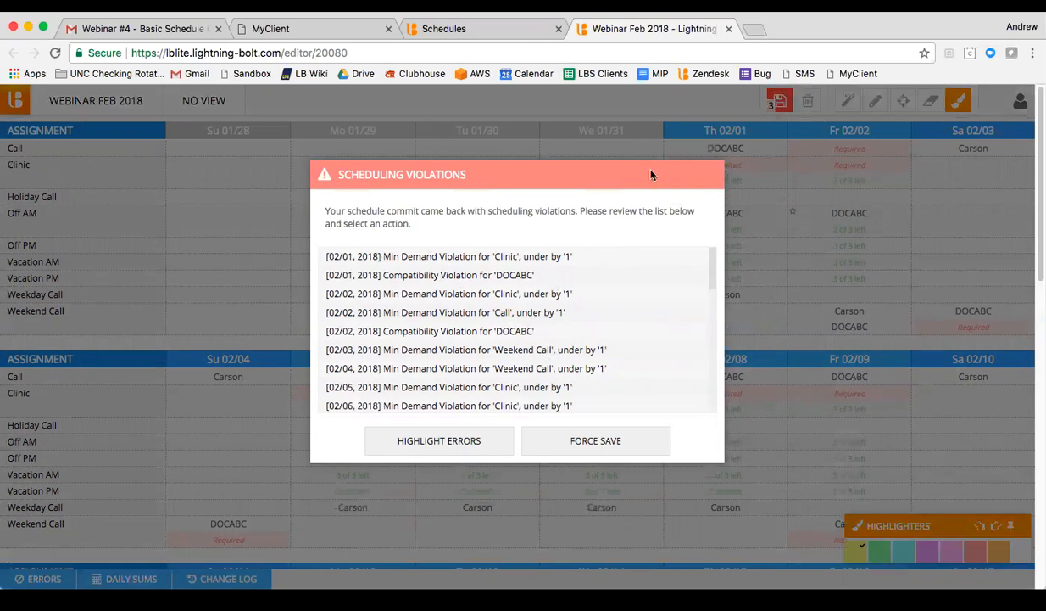
left_click_drag(553, 212, 324, 212)
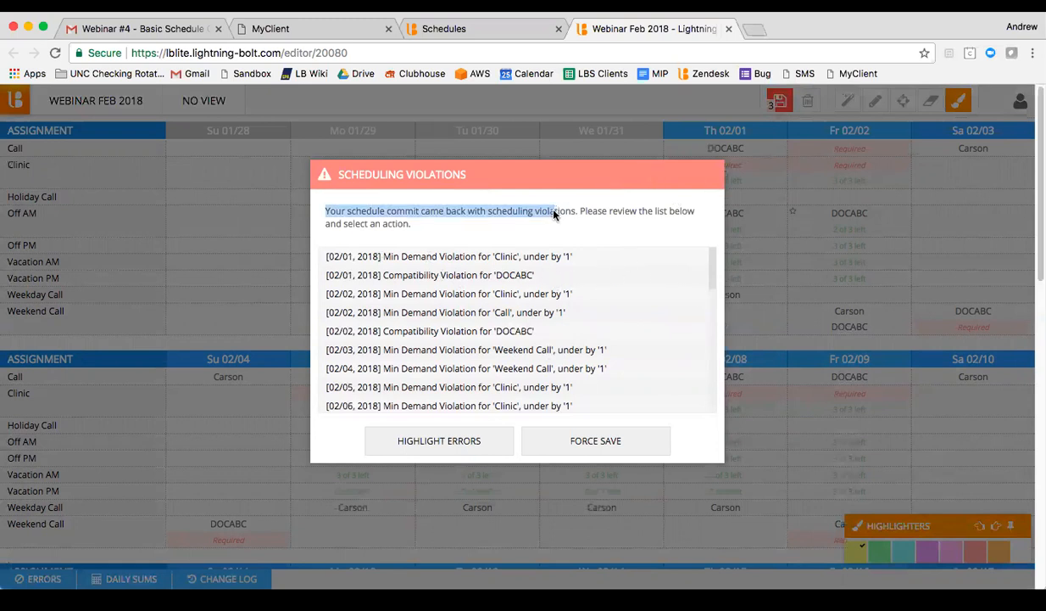
left_click(475, 442)
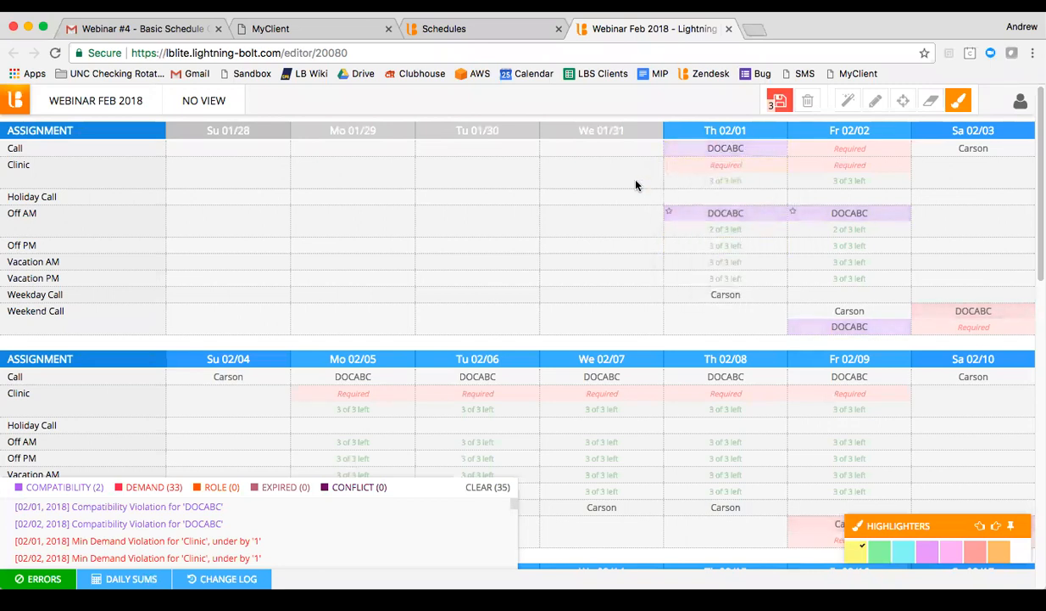
- Force-save the schedule despite the scheduling violations, without picking a default view
left_click(780, 99)
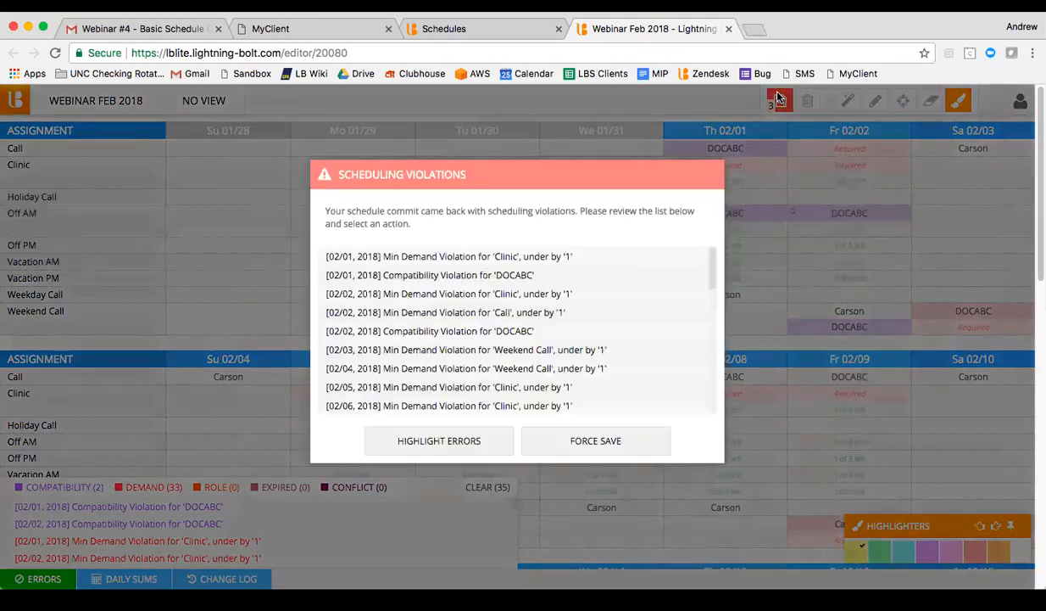
scroll(640, 334, "down", 3)
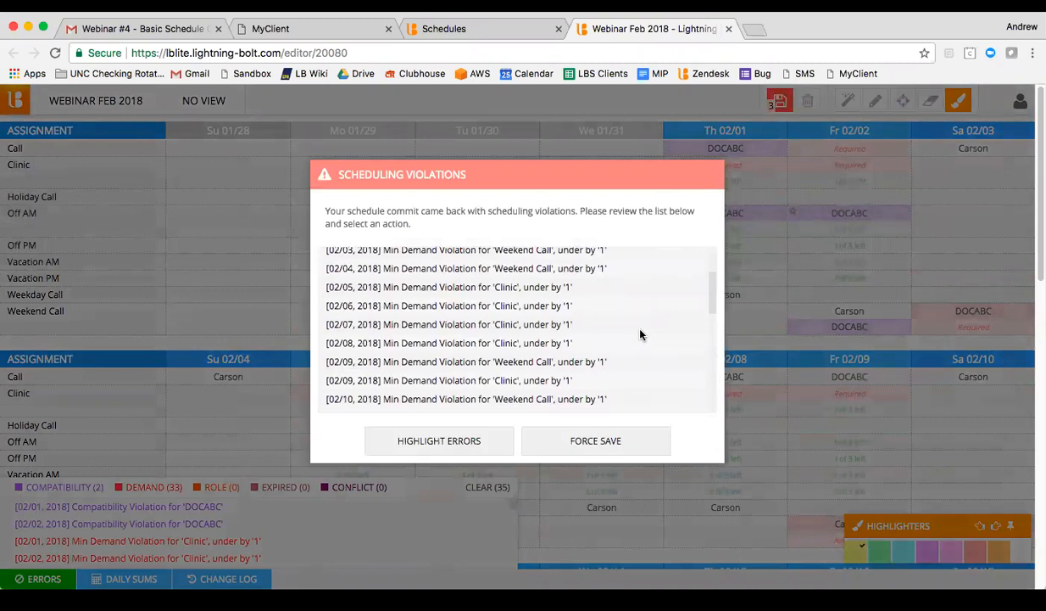
scroll(640, 334, "down", 10)
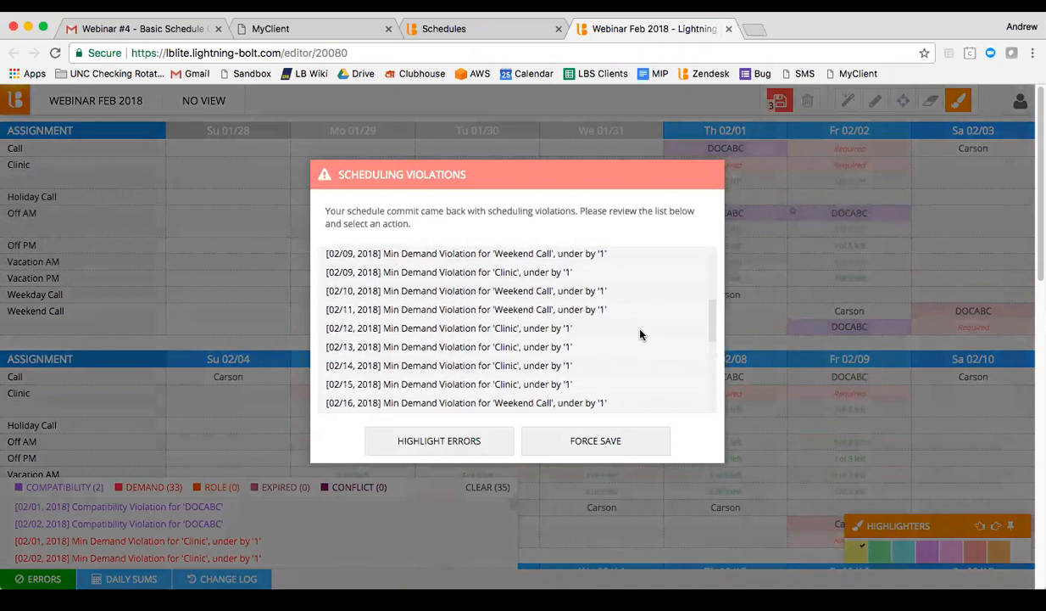
scroll(641, 334, "up", 3)
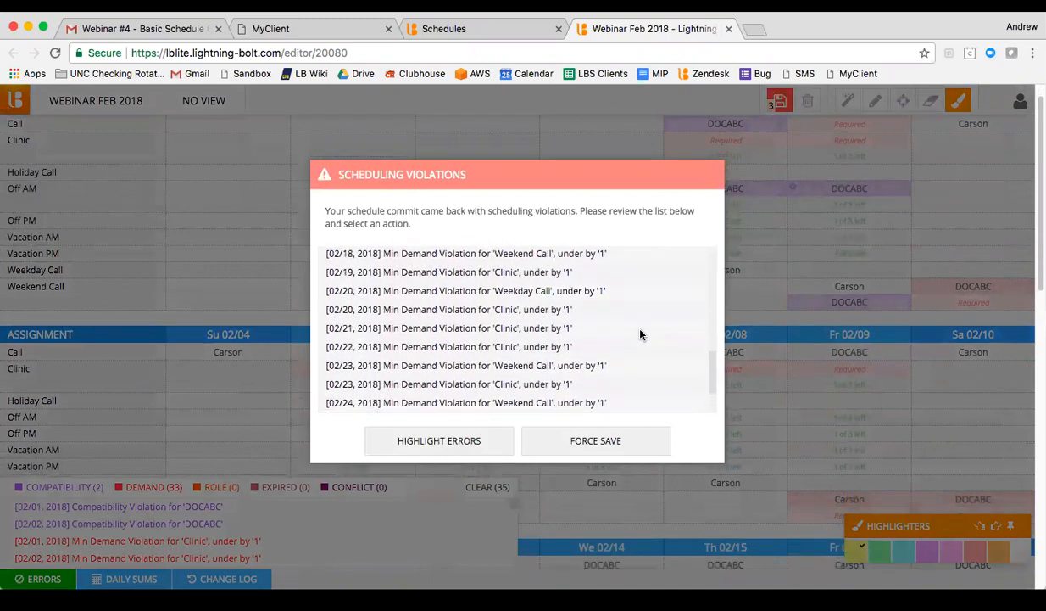
scroll(640, 334, "up", 8)
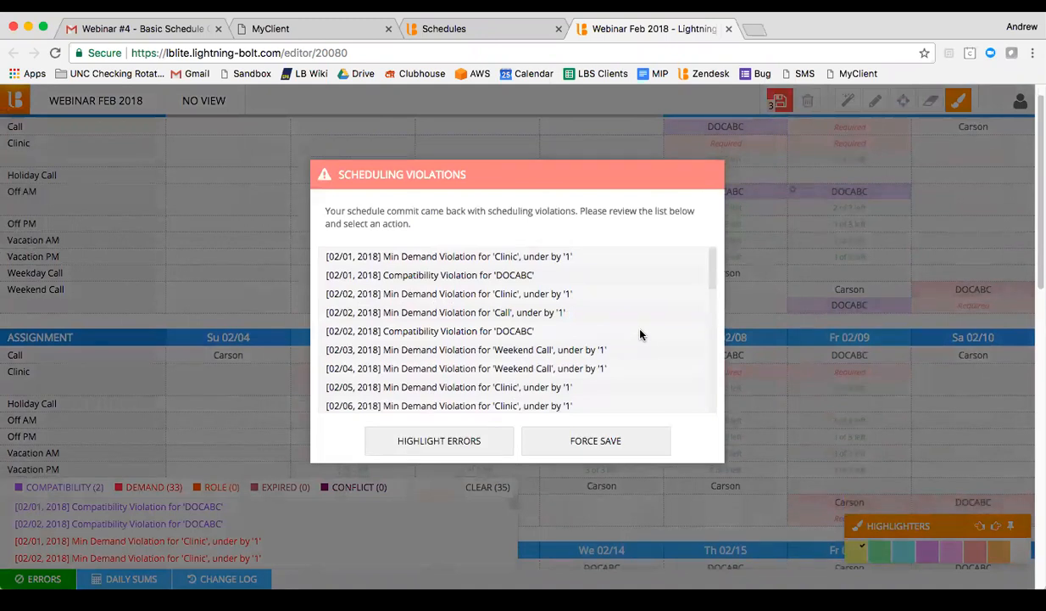
left_click(516, 28)
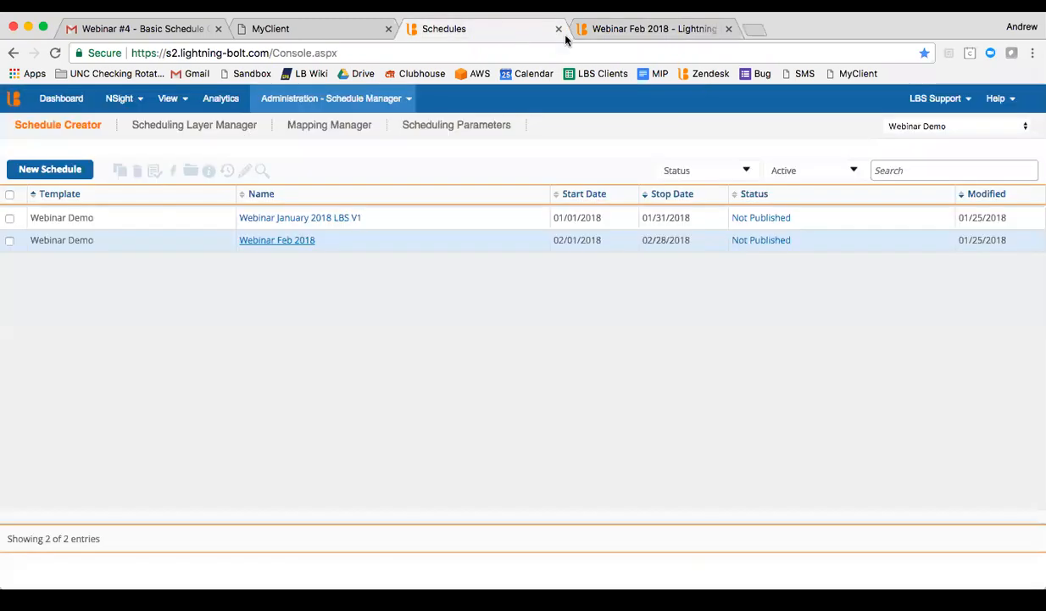
left_click(638, 30)
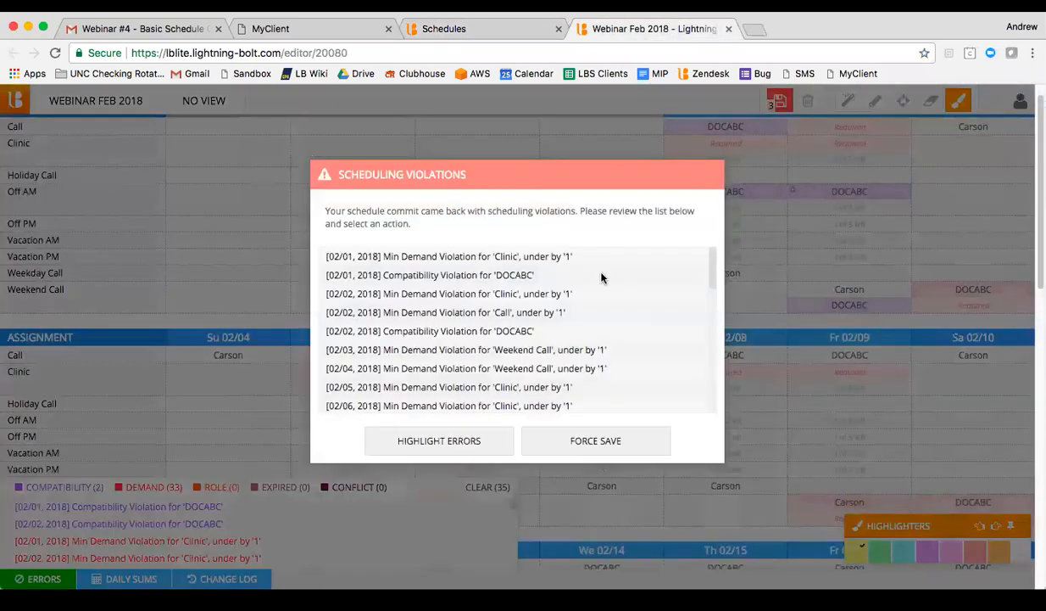
scroll(602, 278, "up", 1)
scroll(602, 278, "down", 1)
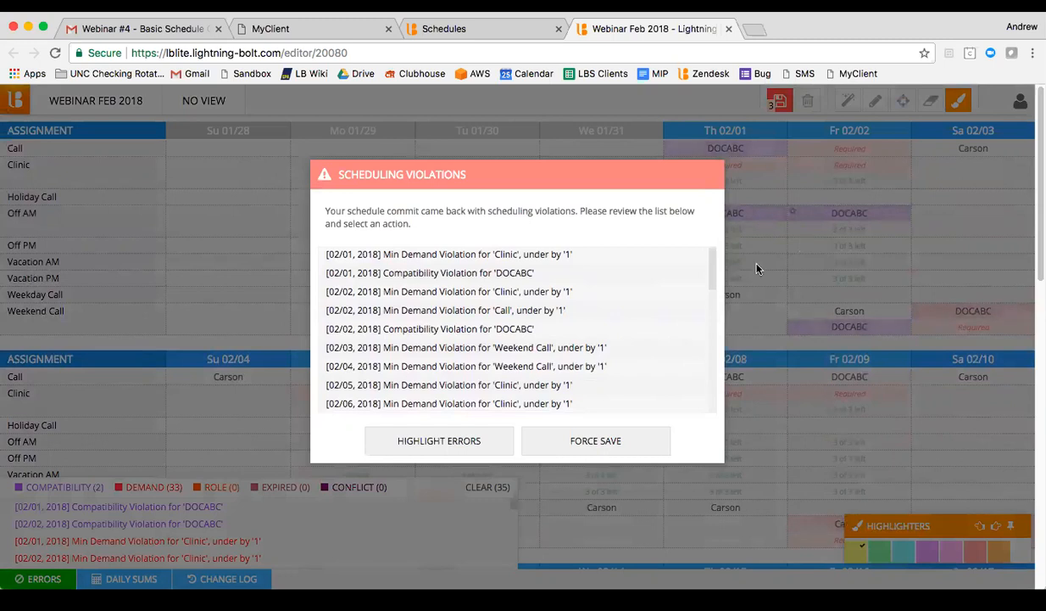
left_click(613, 432)
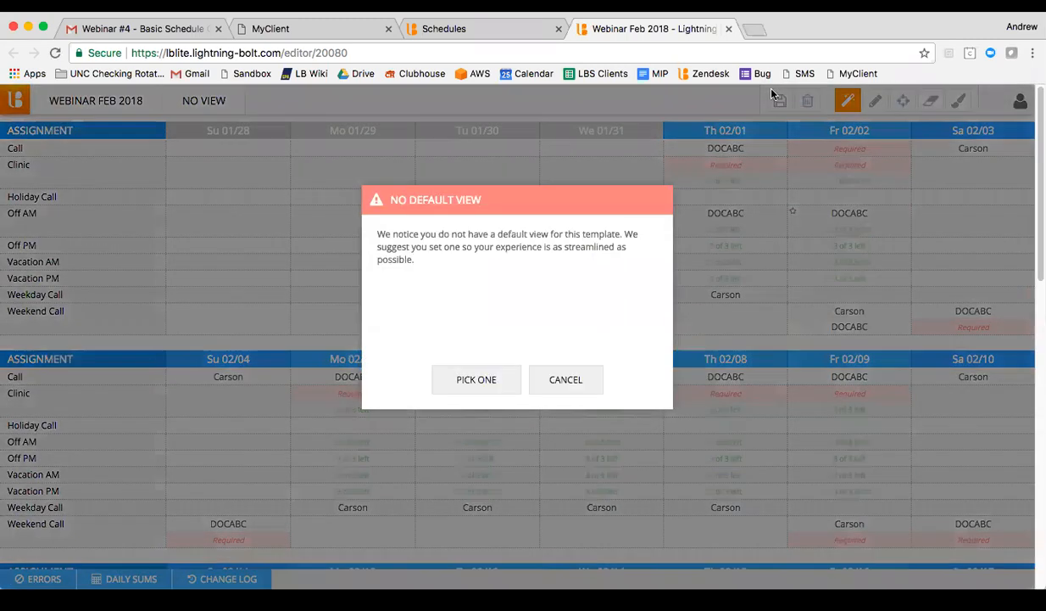
left_click(566, 379)
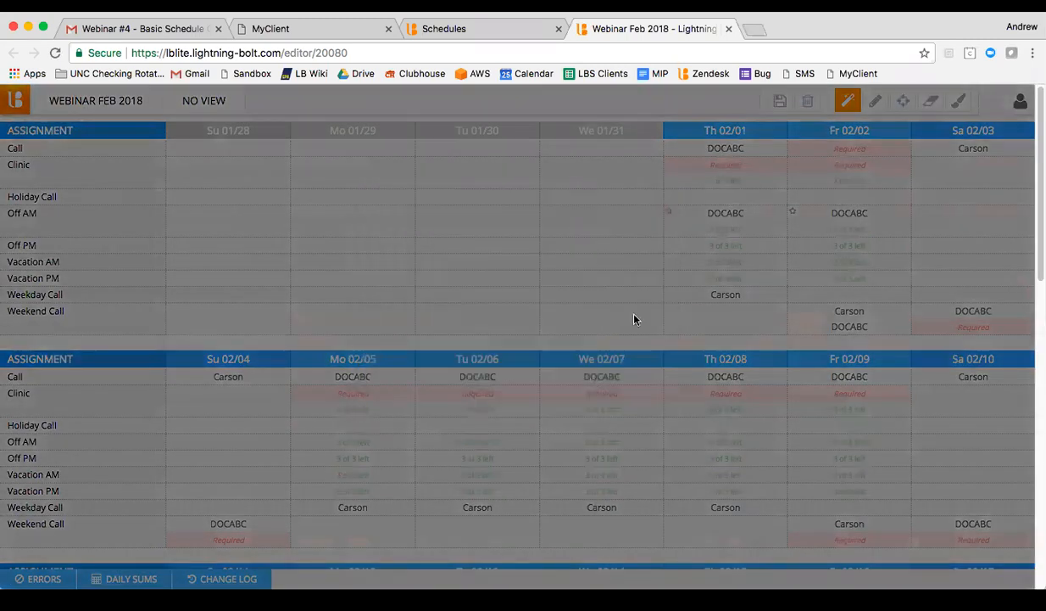
- Remove the February 1 Weekday Call assignment, both February 2 Weekend Call assignments and the February 3 Weekend Call assignment
scroll(734, 317, "down", 2)
scroll(707, 299, "up", 2)
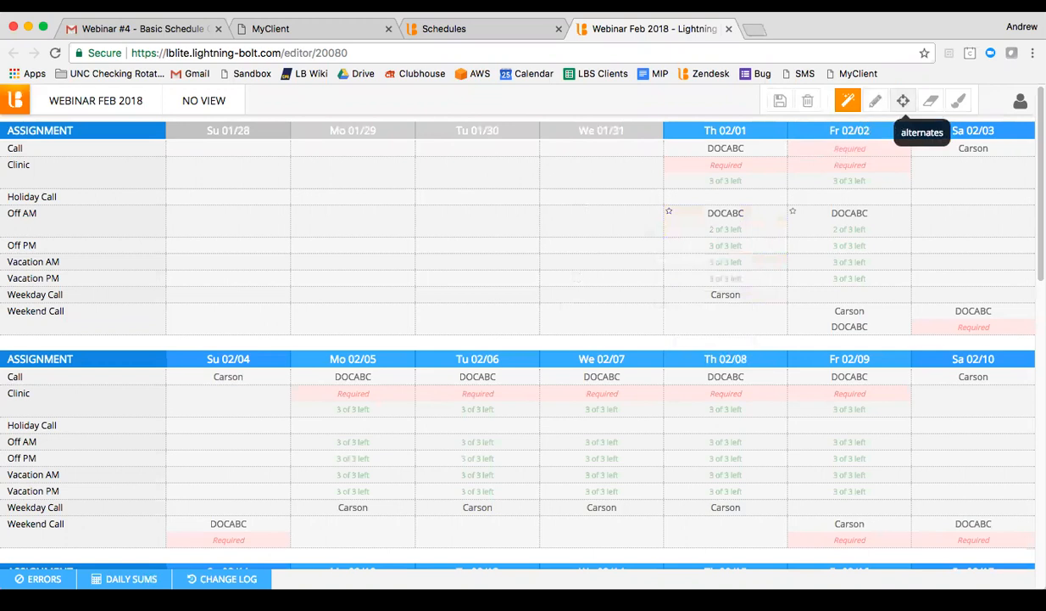
left_click(930, 100)
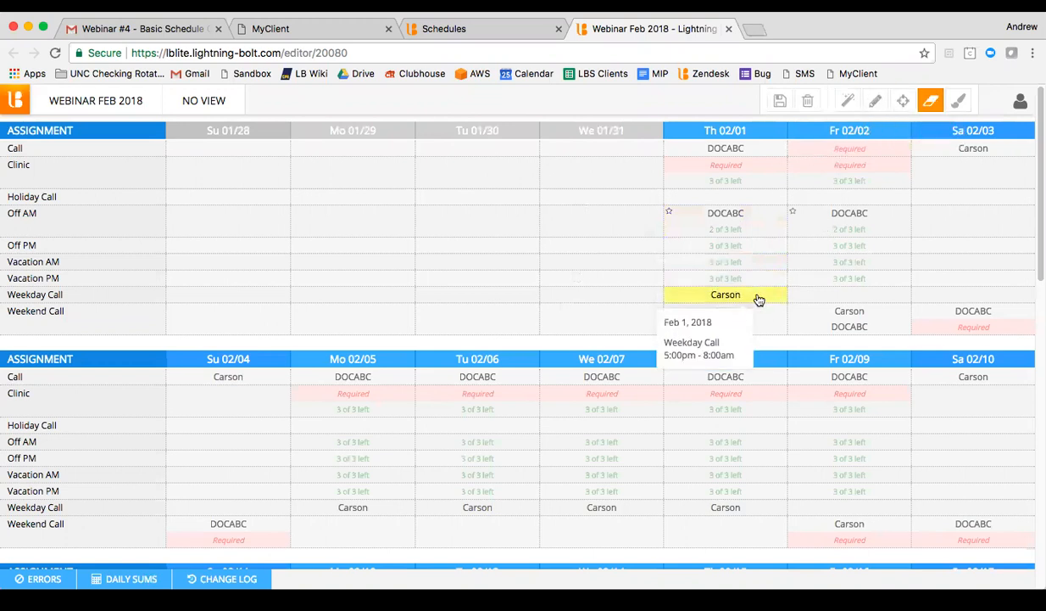
left_click(731, 294)
left_click(797, 311)
left_click(954, 314)
left_click(848, 311)
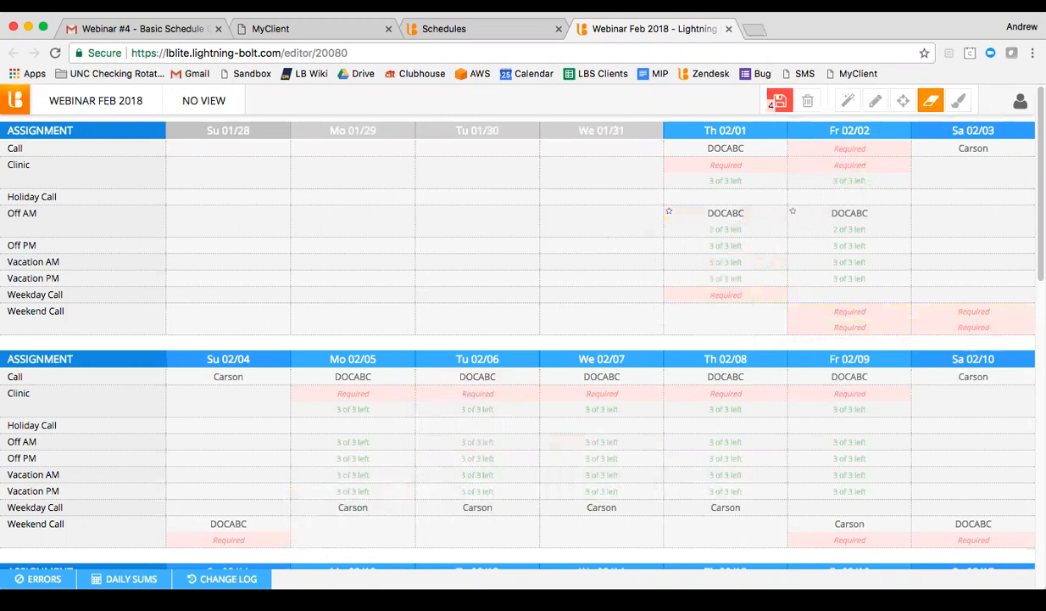
- Roll back the removals of DOCABC from Weekend Call on February 2 and February 3 using the change log
left_click(222, 578)
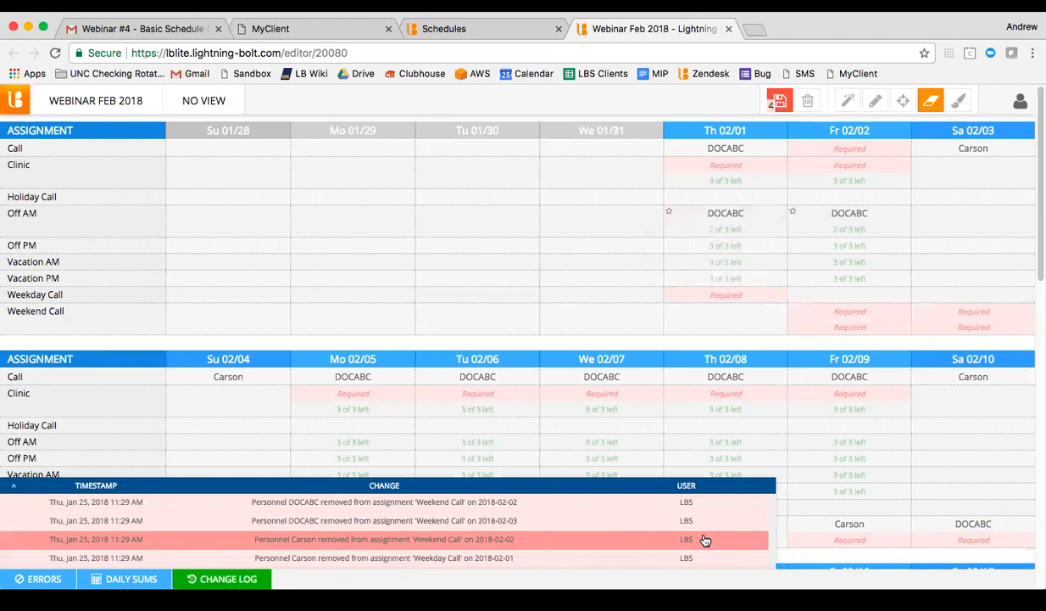
left_click(568, 530)
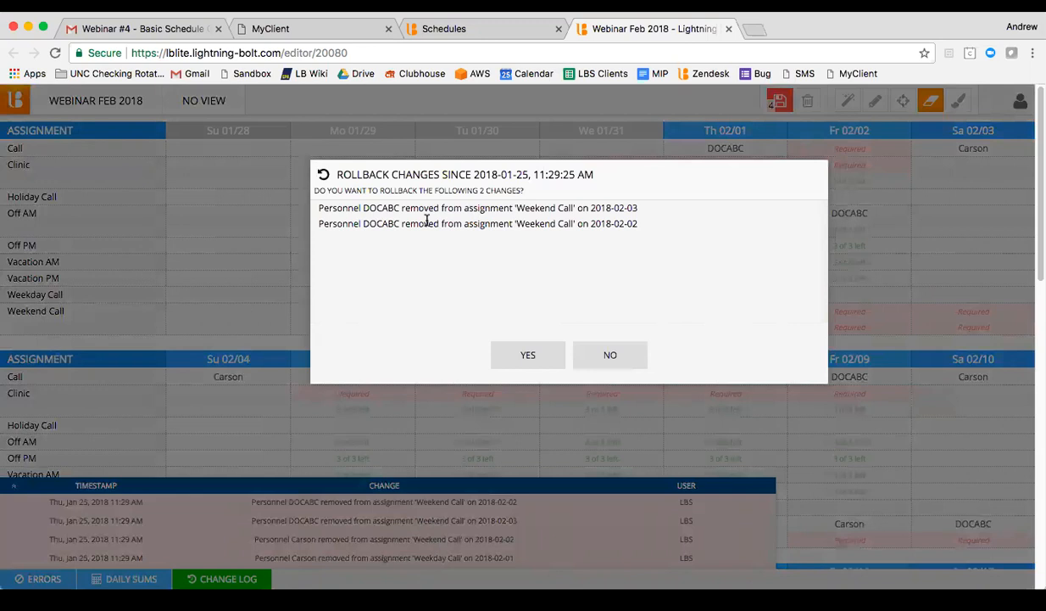
left_click(534, 355)
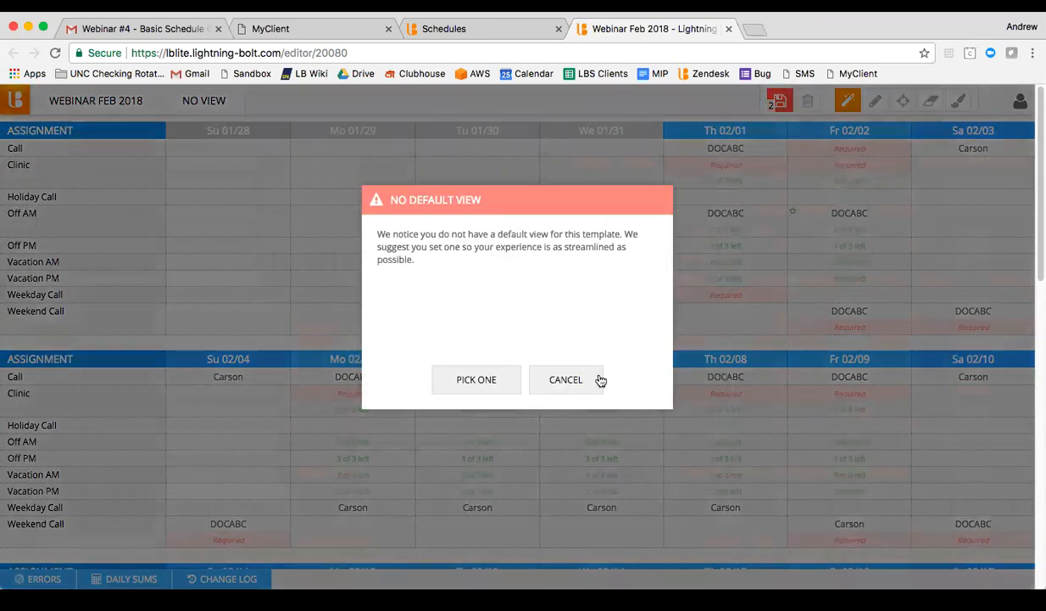
- Dismiss the default-view suggestion and review the remaining unsaved changes in the change log
left_click(596, 379)
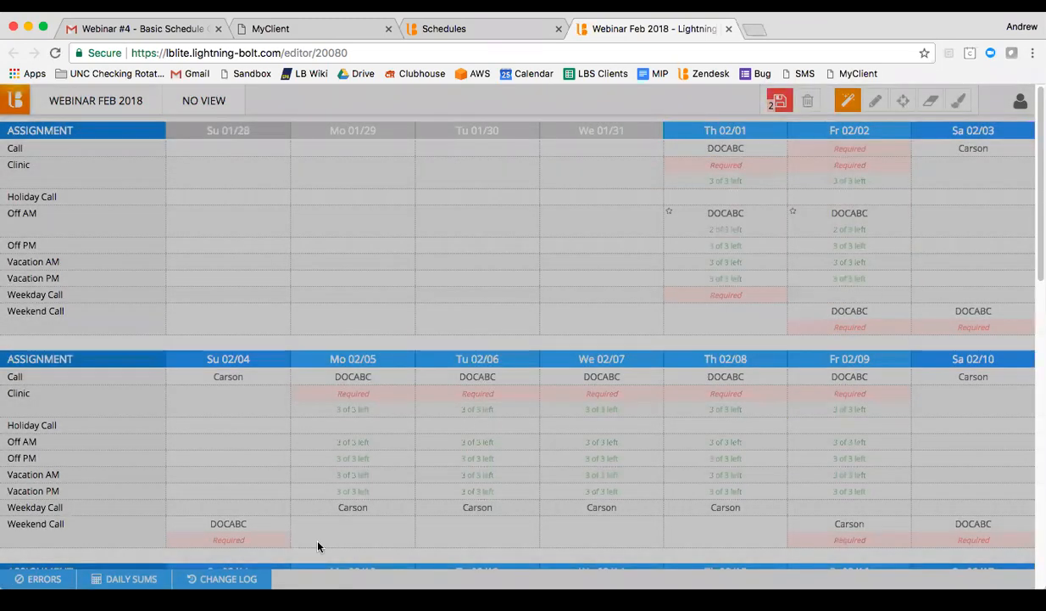
left_click(223, 578)
left_click(579, 519)
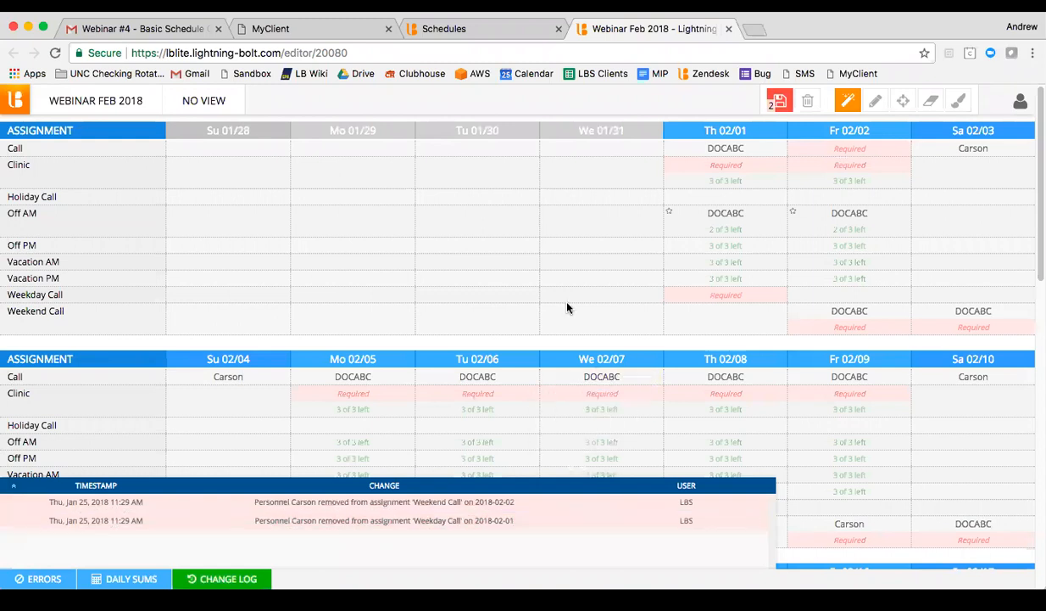
- Force-save the remaining February 1 Weekday Call and February 2 Weekend Call removals despite the scheduling violations, without picking a default view
left_click(779, 103)
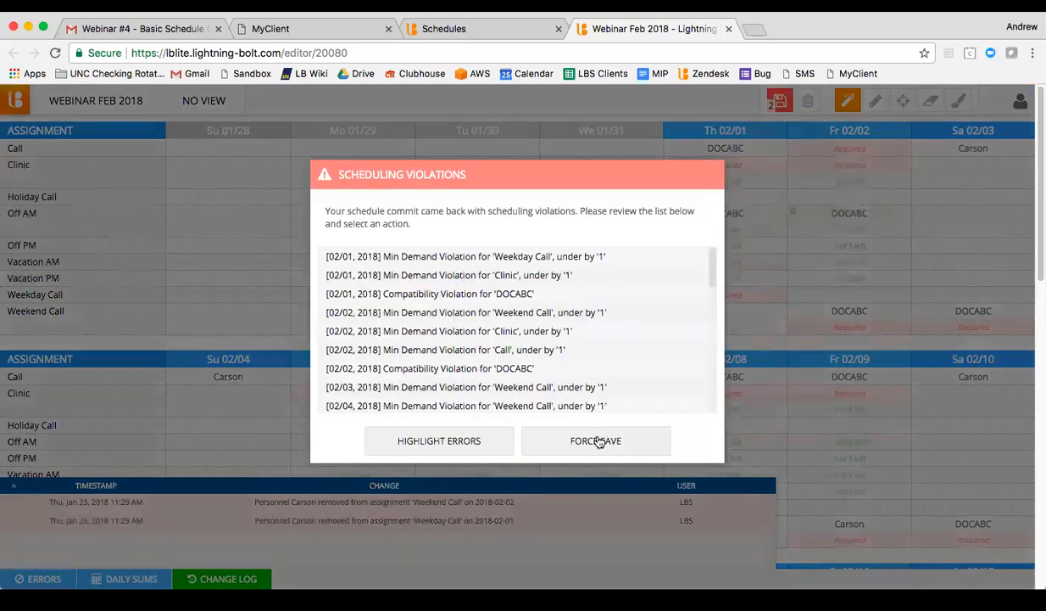
left_click(599, 440)
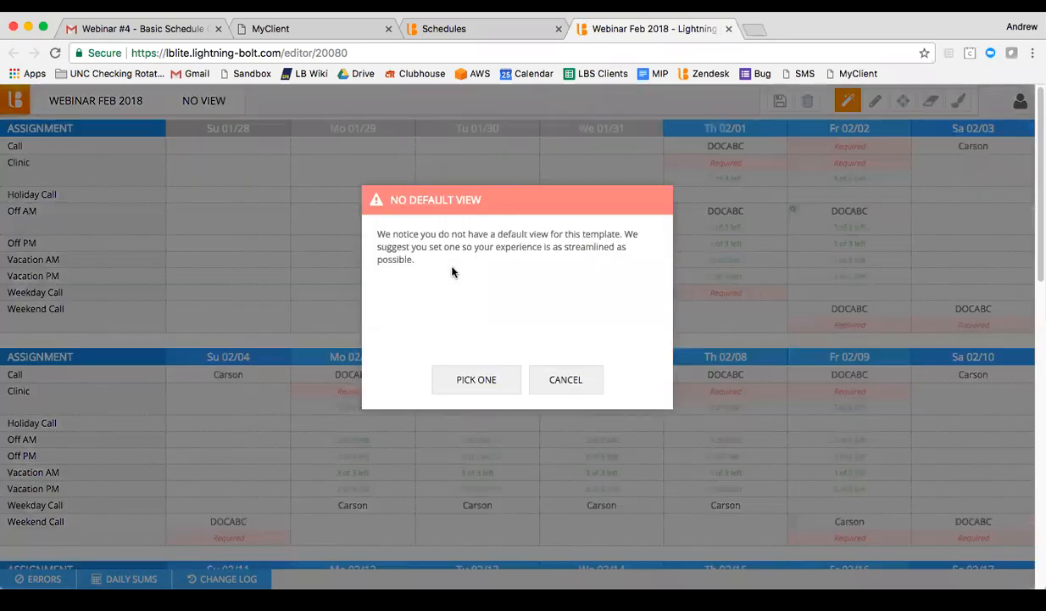
left_click(579, 373)
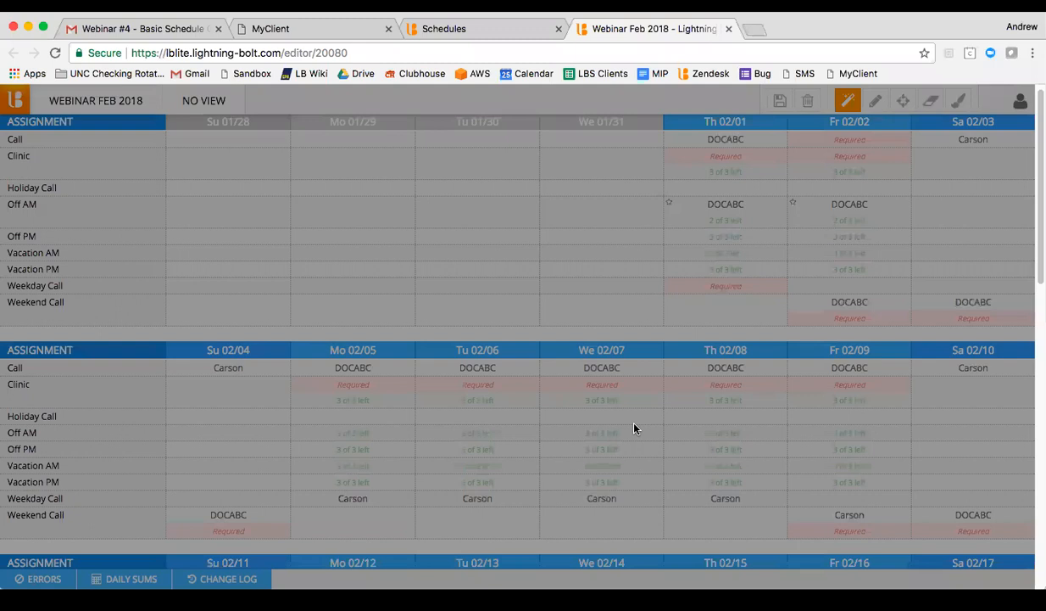
- Attach a Call tally to the daily sums of the February schedule
scroll(623, 428, "down", 1)
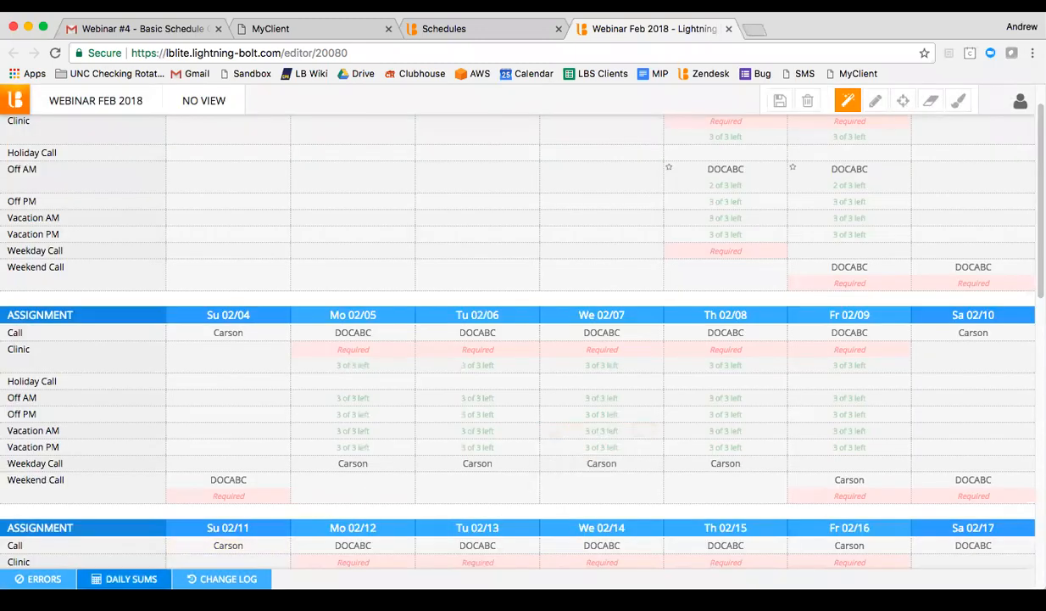
left_click(128, 579)
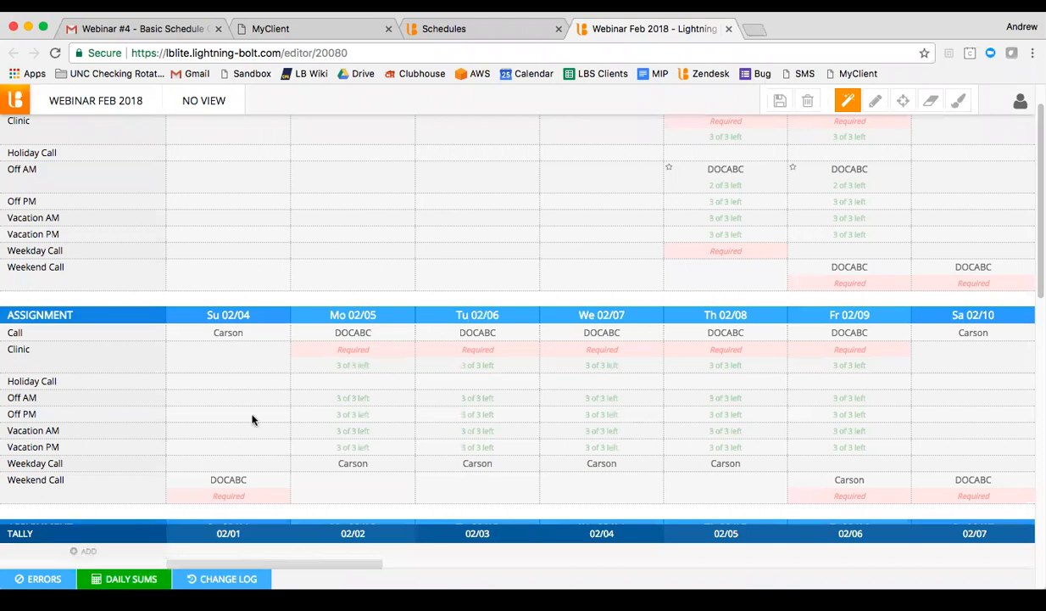
left_click(114, 553)
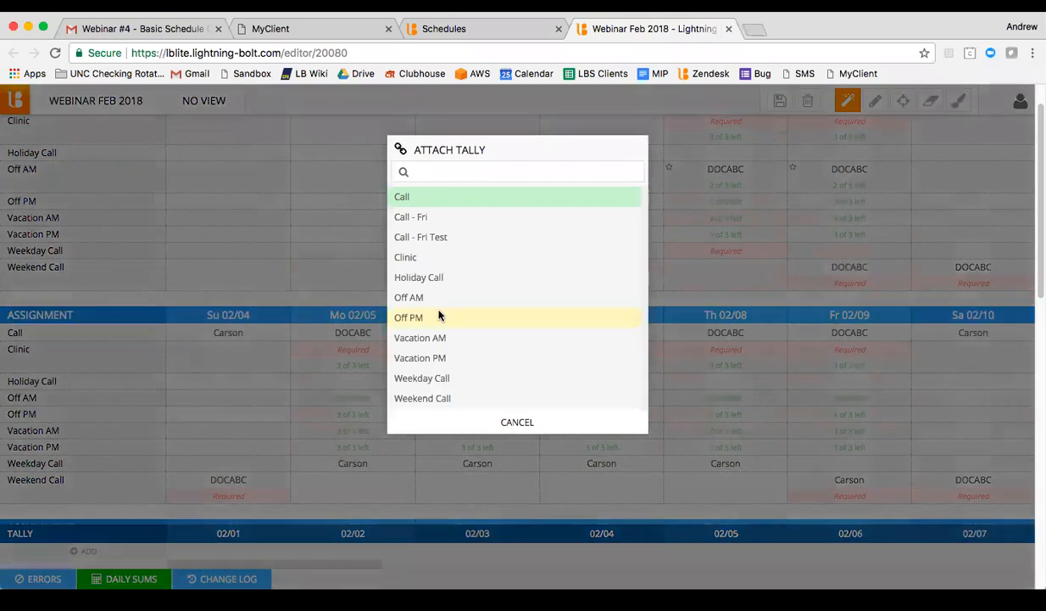
scroll(463, 269, "up", 1)
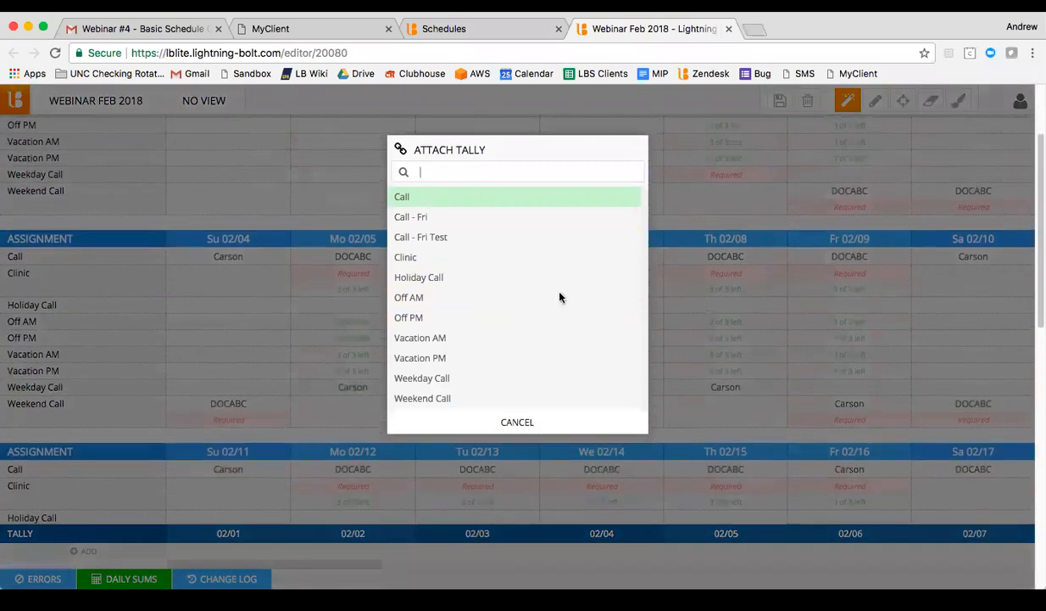
left_click(433, 193)
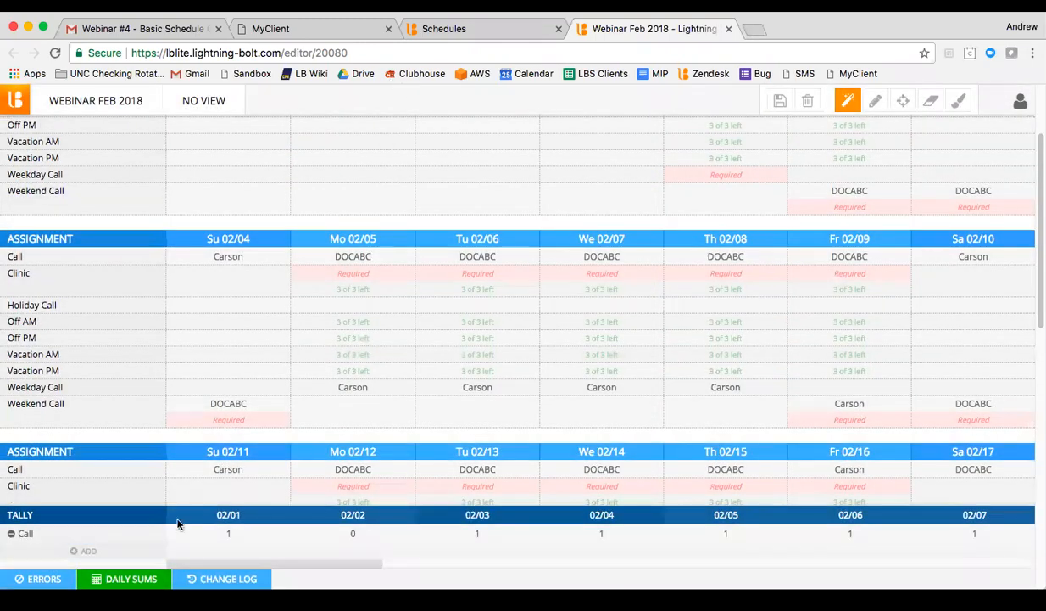
- Look through the daily Call tallies across February and remove the Call tally from the daily sums
scroll(264, 378, "up", 3)
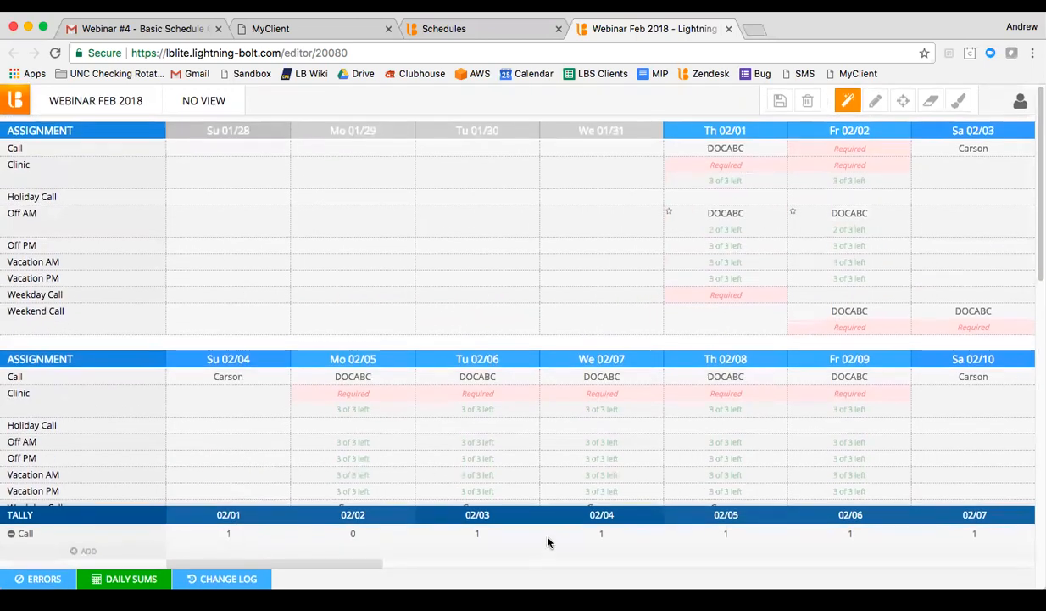
scroll(548, 539, "right", 15)
scroll(548, 542, "left", 15)
scroll(390, 534, "right", 3)
scroll(390, 534, "right", 7)
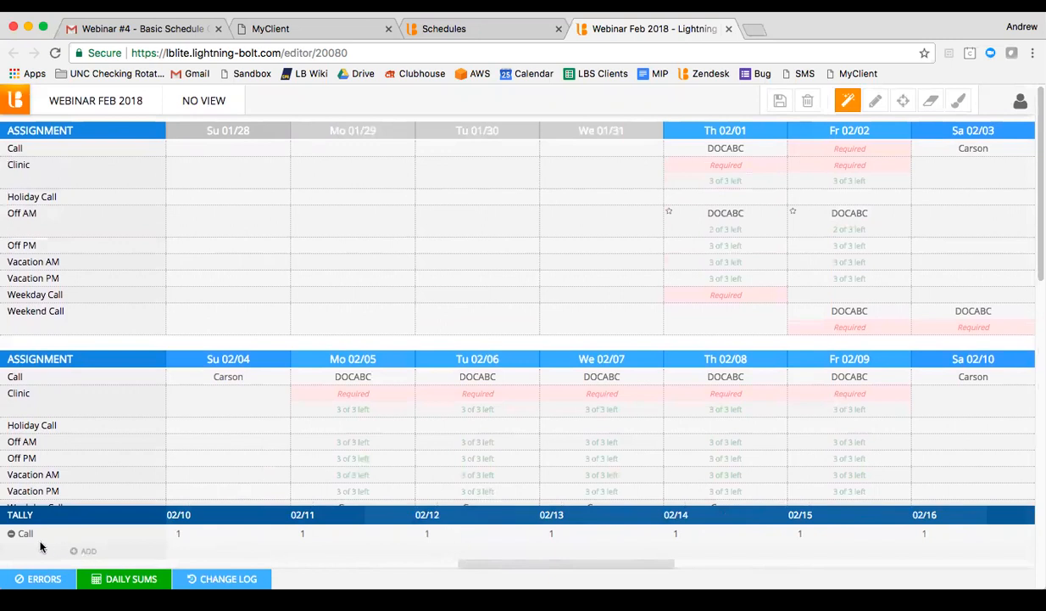
left_click(12, 534)
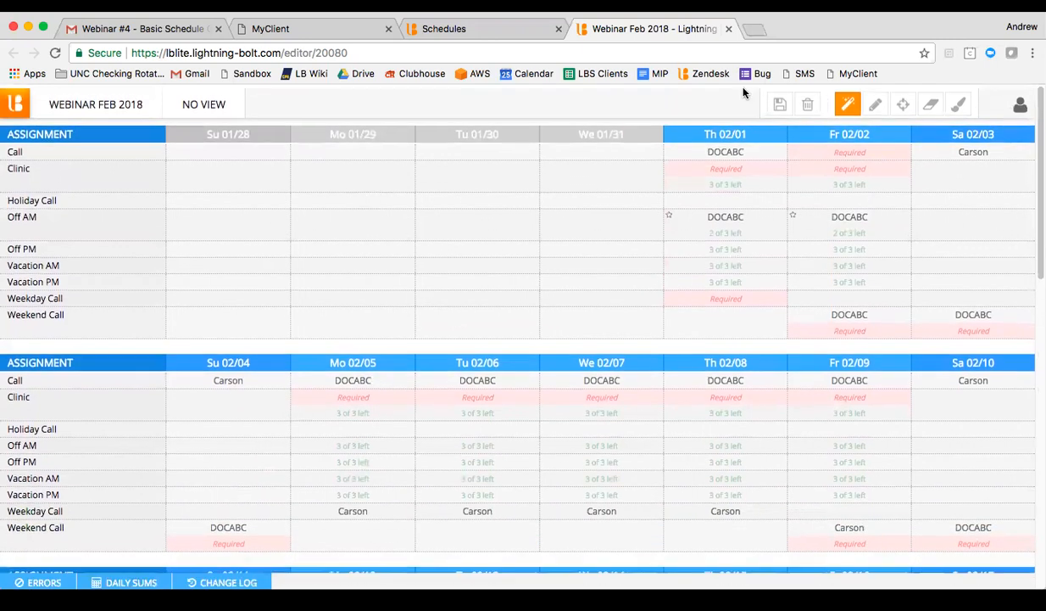
- Check the error list of the saved February schedule and close it again
left_click(39, 578)
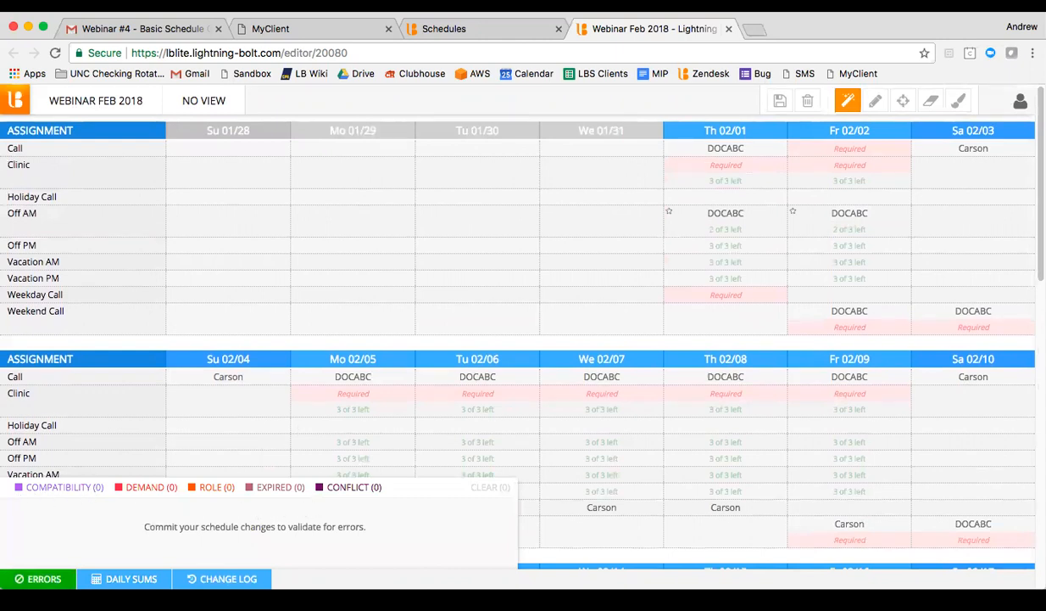
left_click(38, 578)
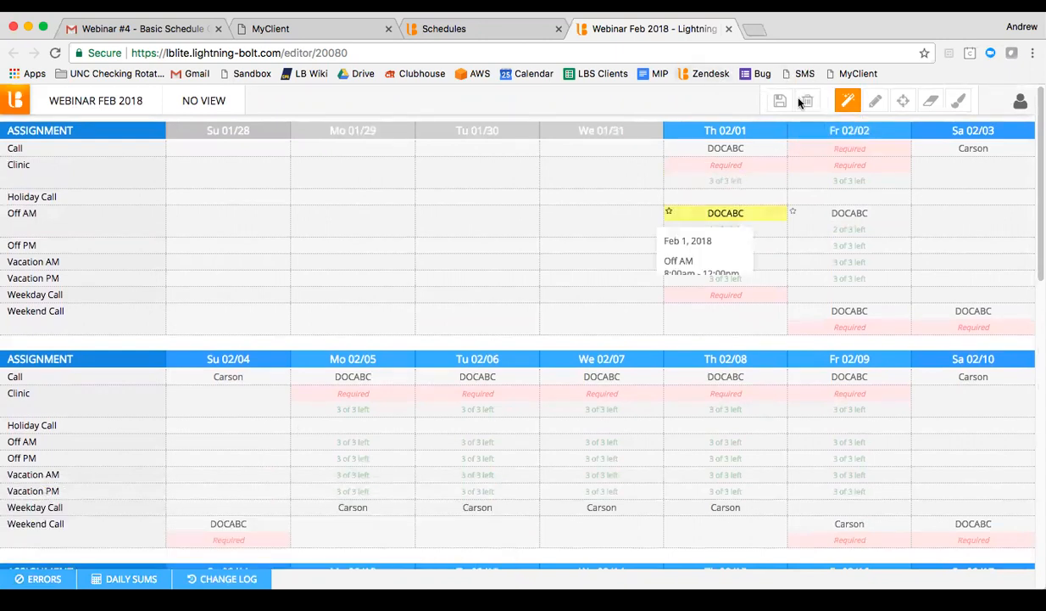
- Erase the DOCABC assignments from Call and Off AM on February 1
left_click(727, 150)
key("Escape")
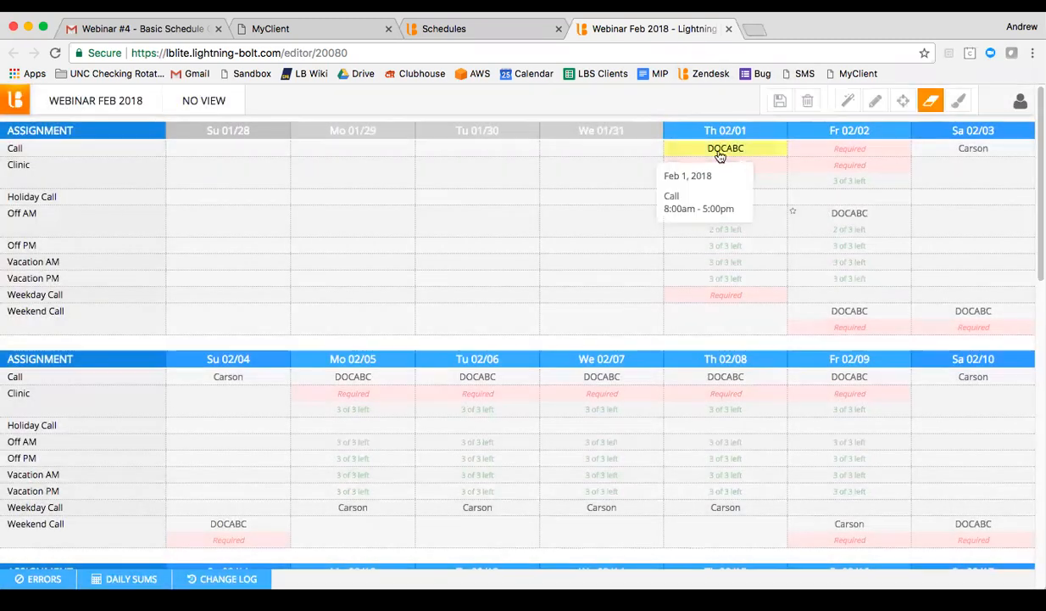
left_click_drag(719, 157, 727, 216)
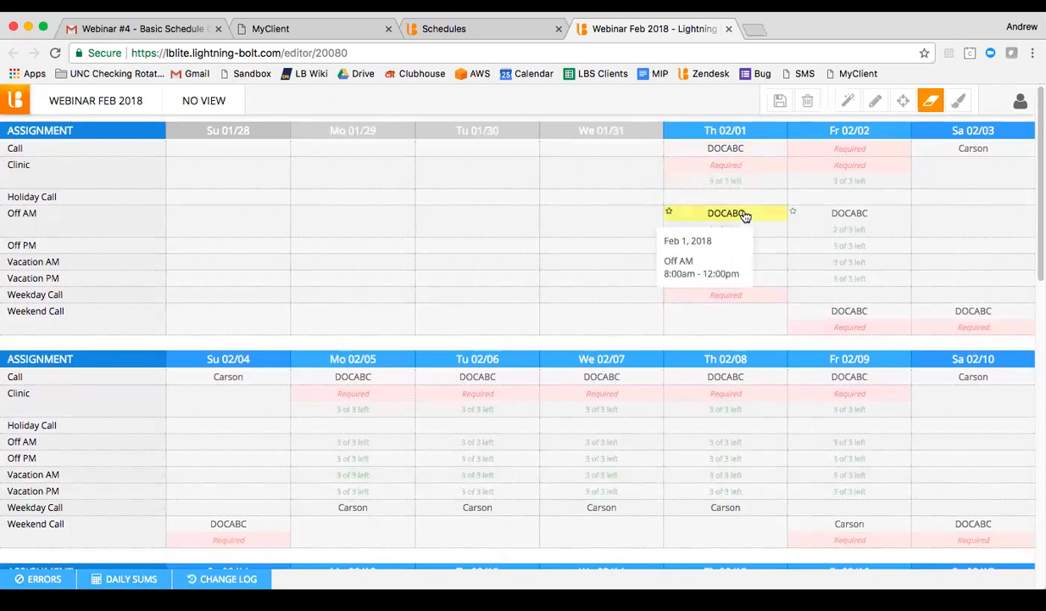
- Try to save the erased assignments, highlight the resulting errors in the grid, and close the error list
left_click(780, 100)
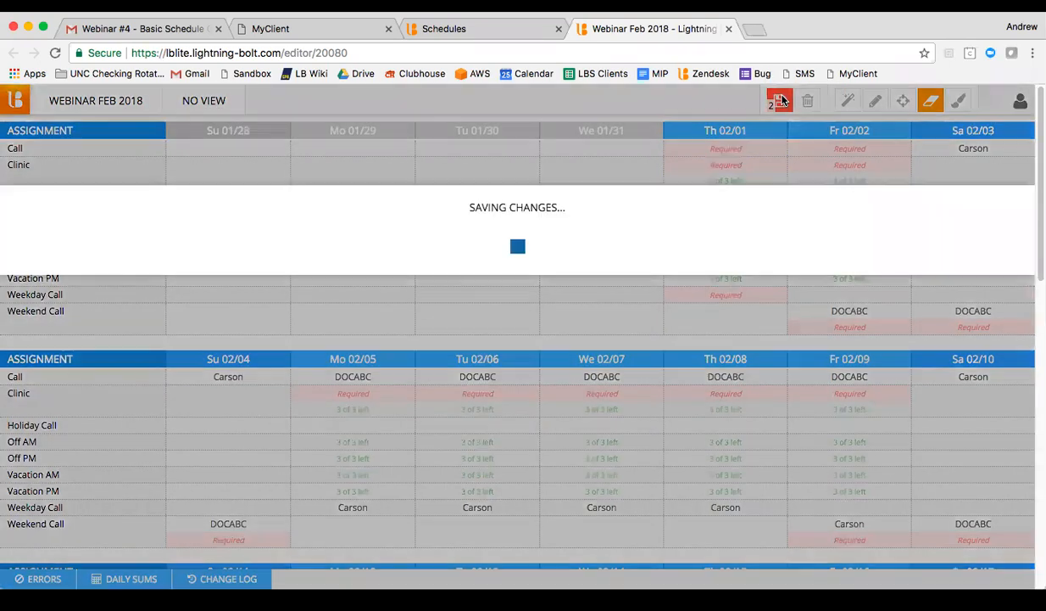
left_click(490, 437)
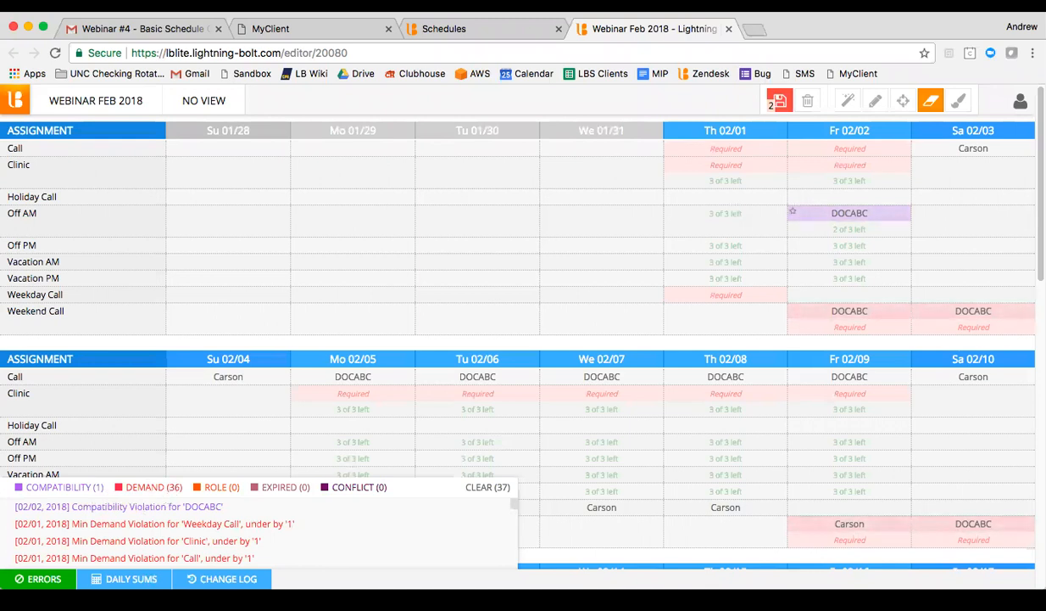
left_click(39, 579)
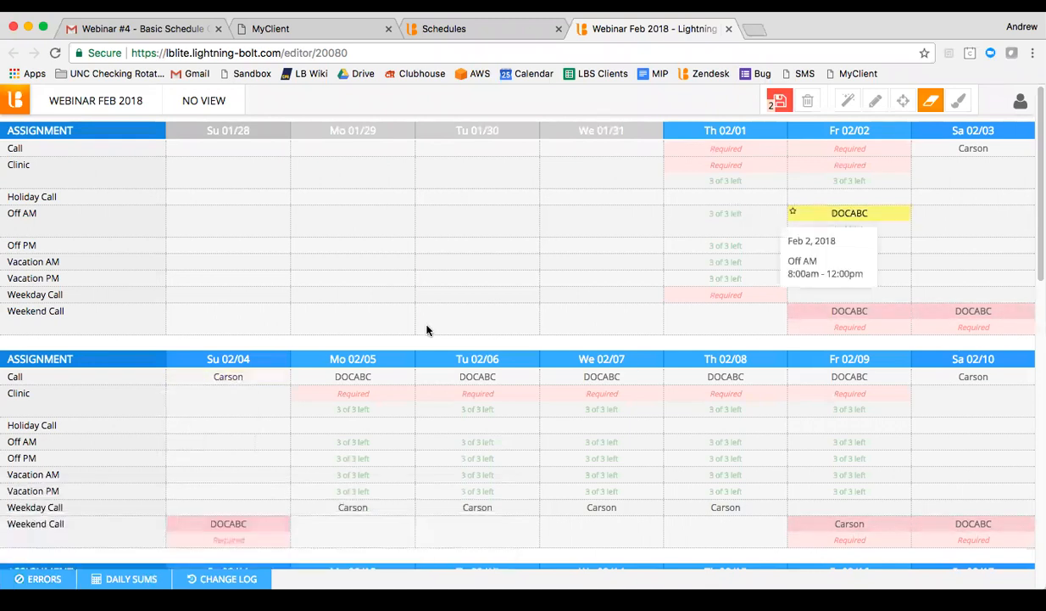
- Discard all changes made since the last save and decline picking a default view
left_click(809, 101)
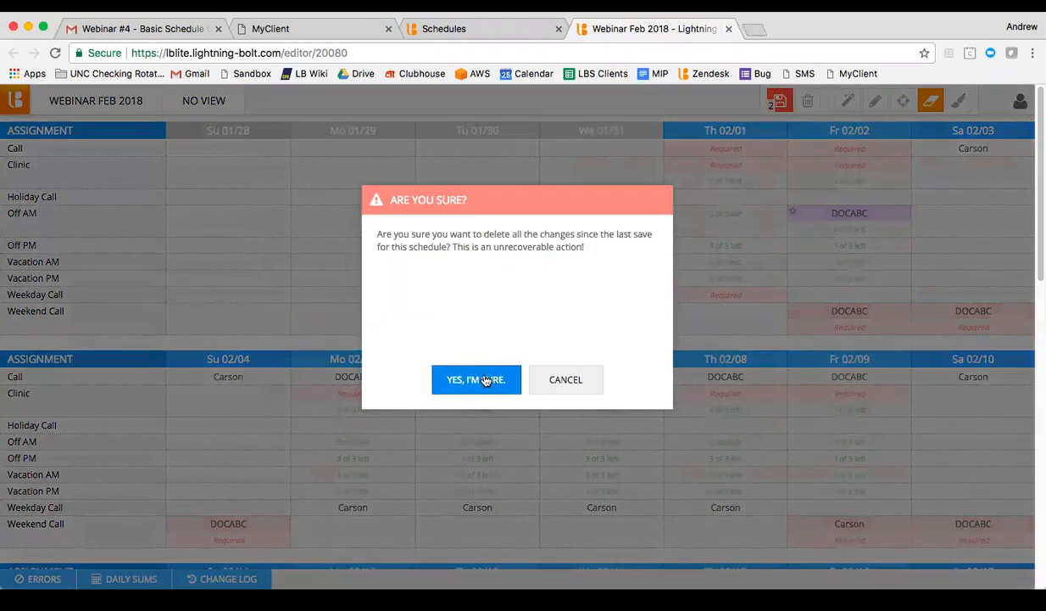
left_click(485, 379)
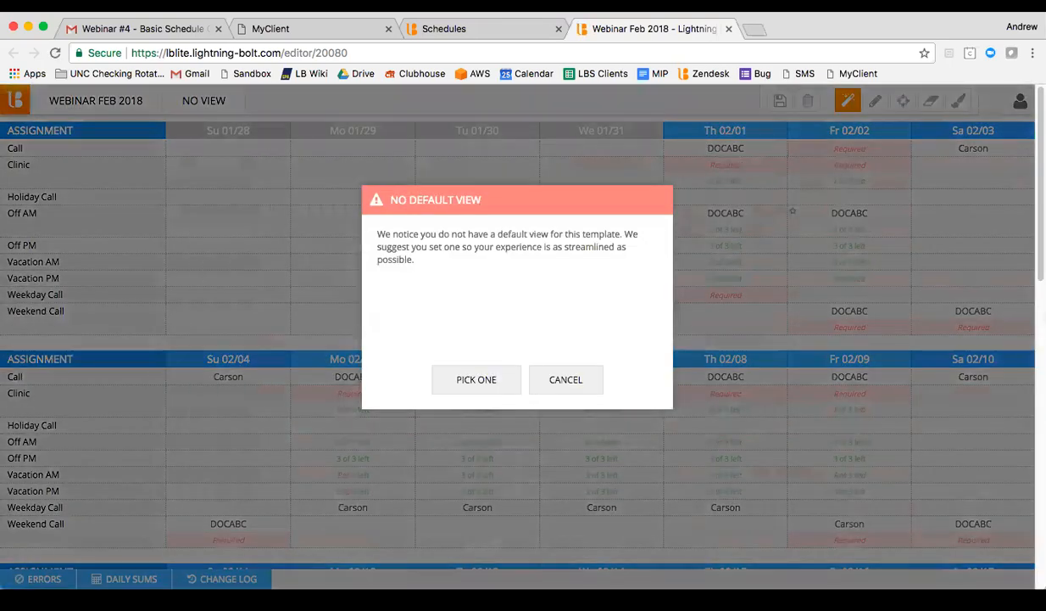
left_click(580, 386)
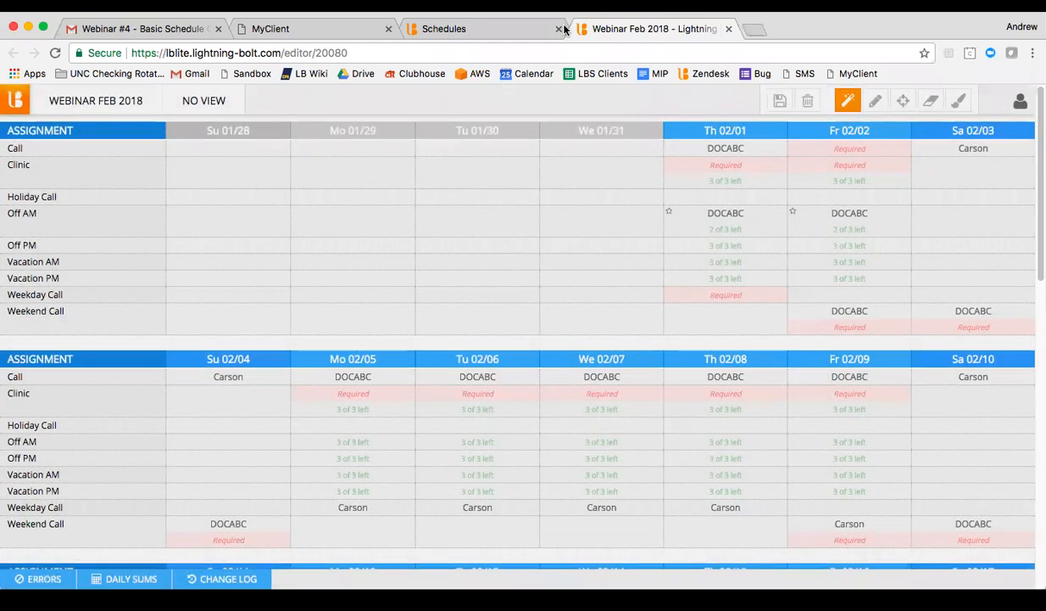
- Close the old Schedules page and go from the editor through its dashboard to the legacy site
left_click(560, 29)
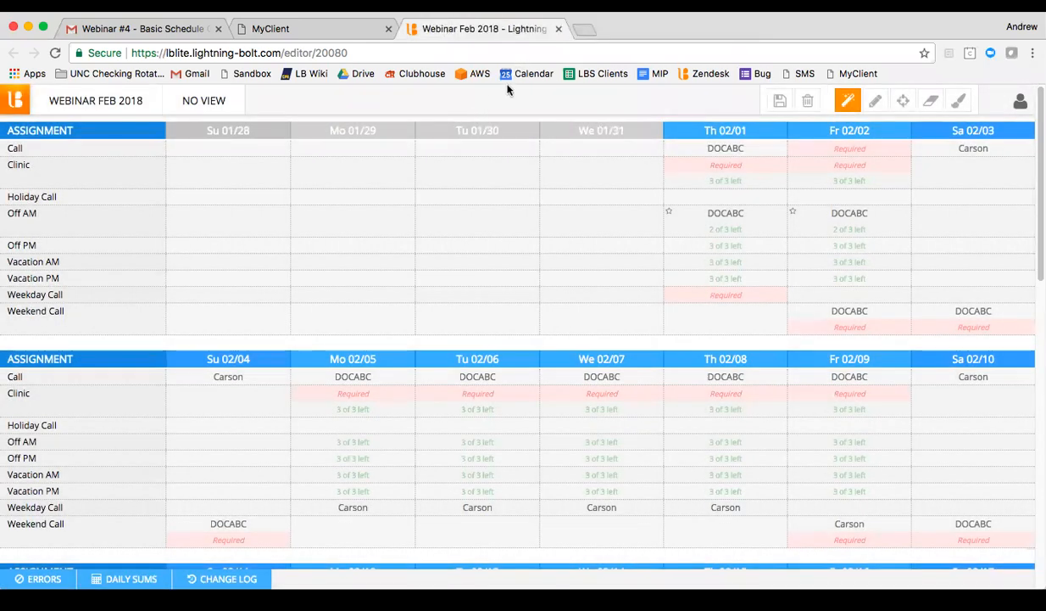
left_click(13, 105)
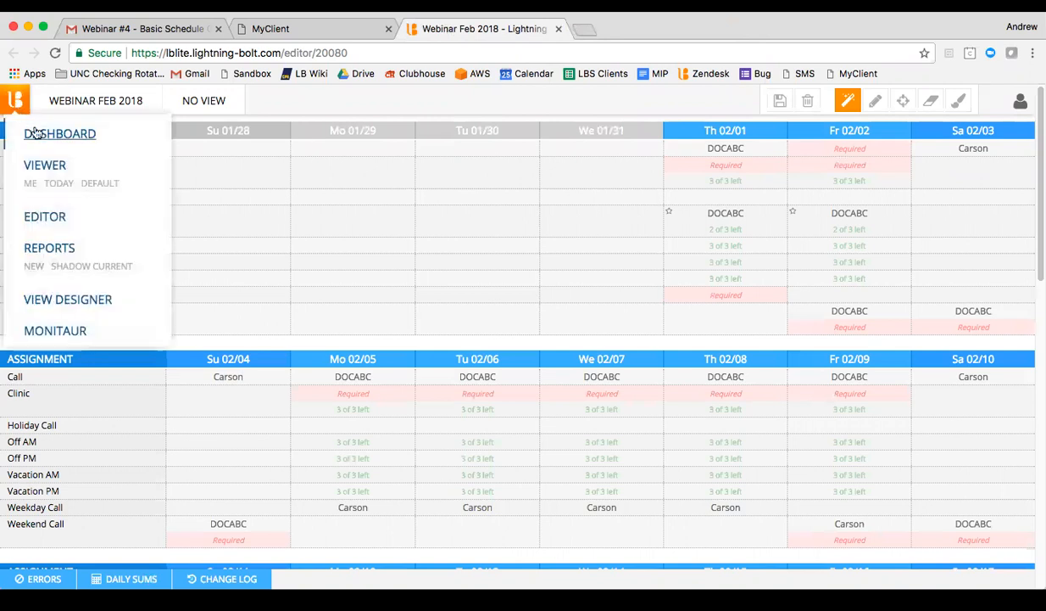
left_click(38, 134)
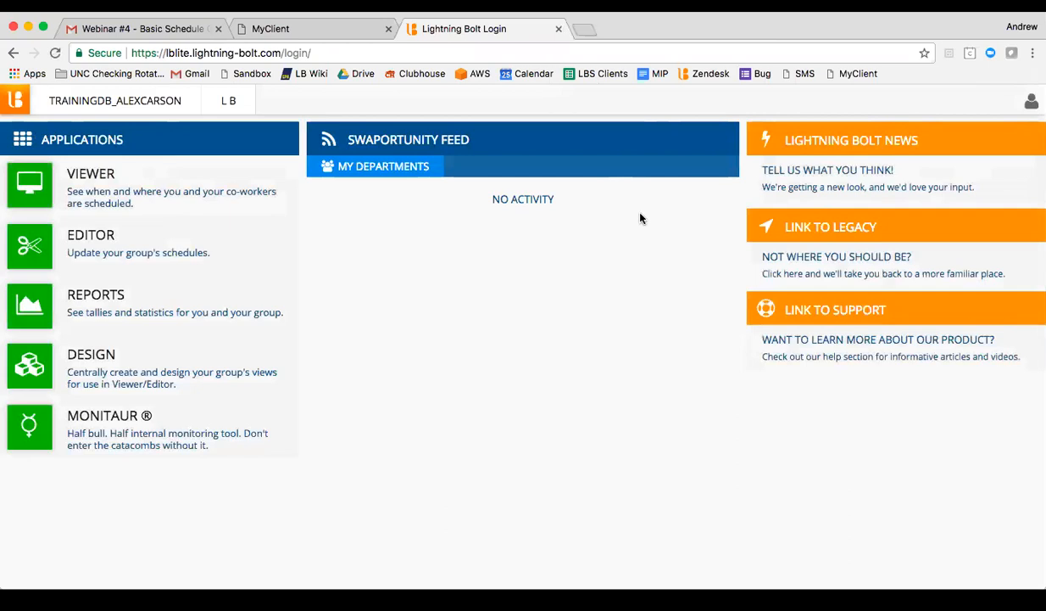
left_click(822, 265)
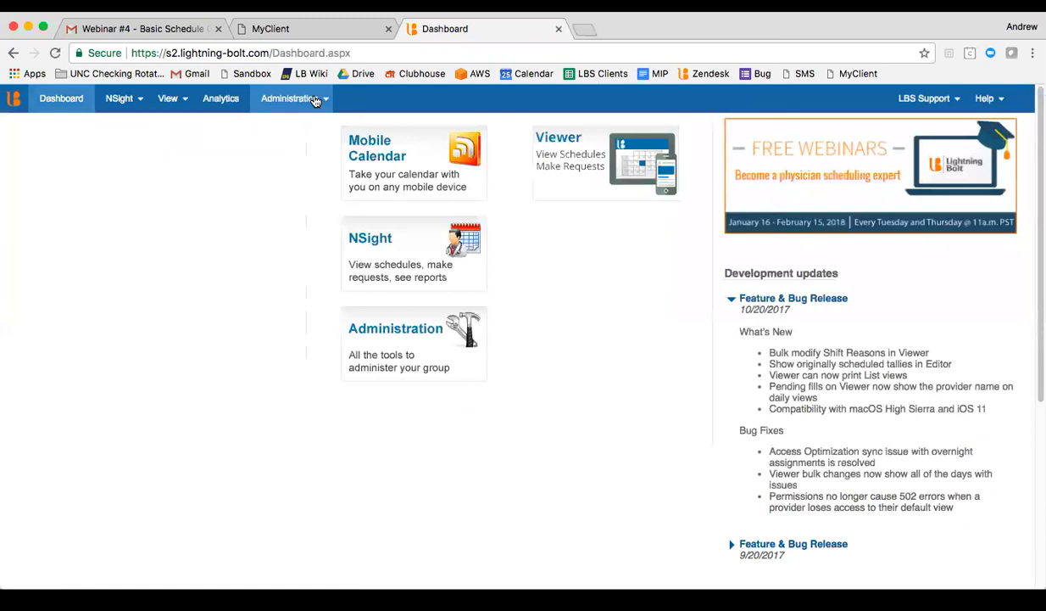
- Open the Schedule Manager and list the schedules of the Webinar Demo template
left_click(315, 101)
left_click(339, 208)
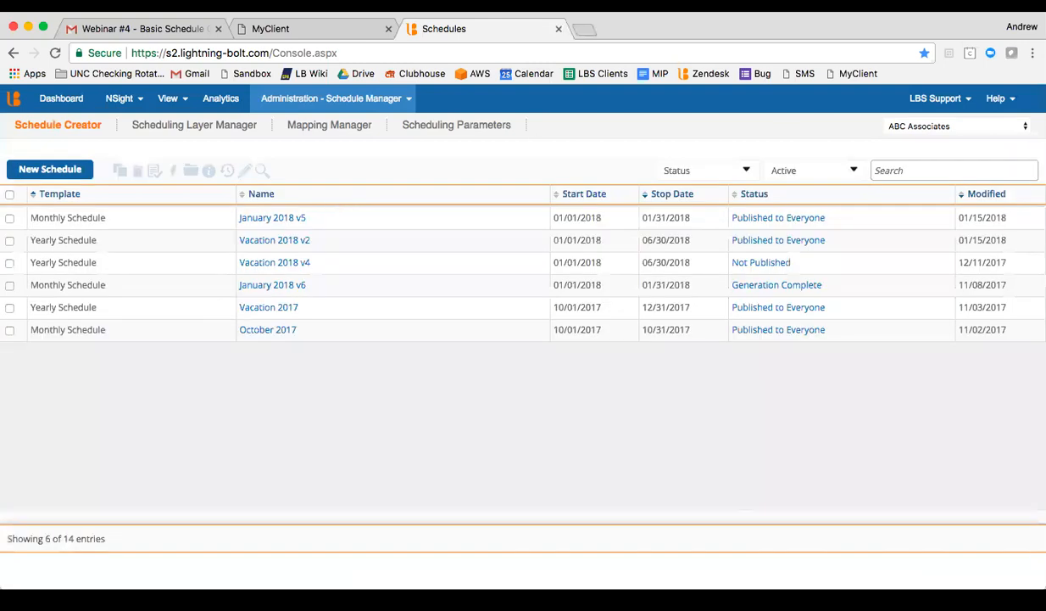
left_click(957, 126)
left_click(932, 183)
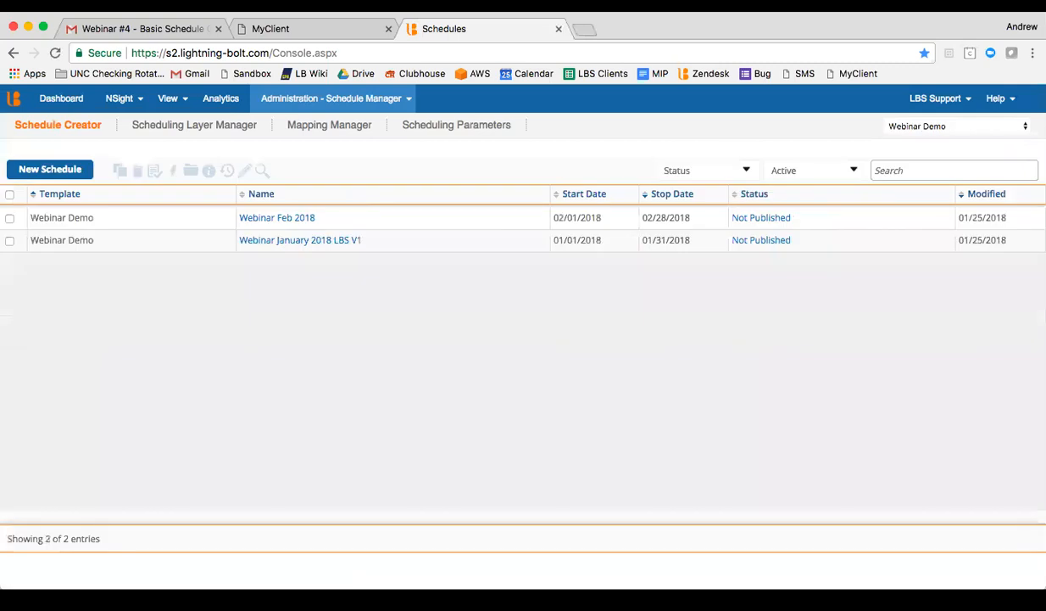
- Open the Webinar January 2018 LBS V1 schedule in the editor without picking a default view
left_click(301, 241)
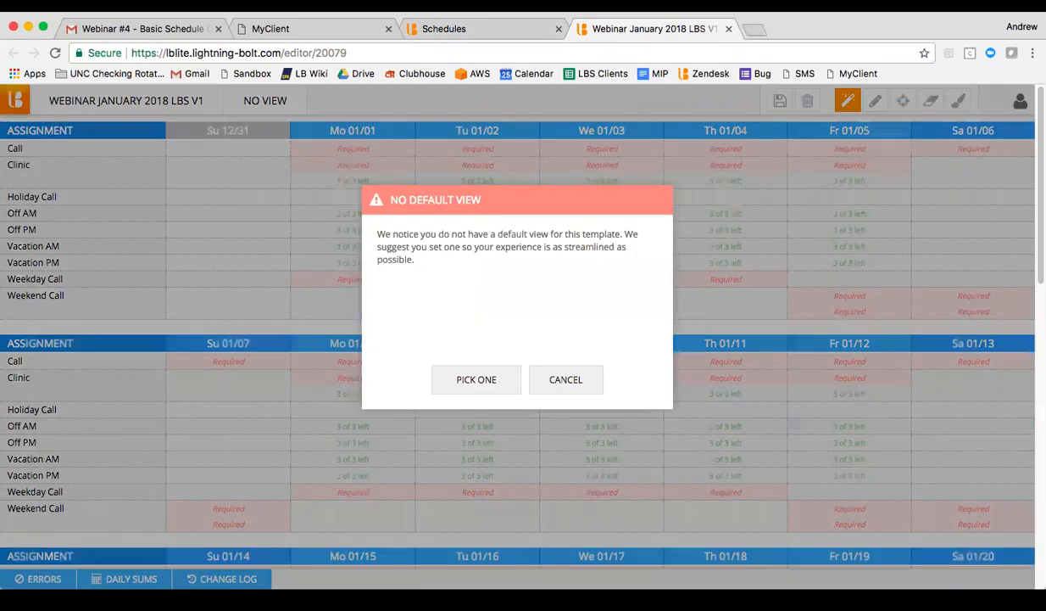
left_click(567, 377)
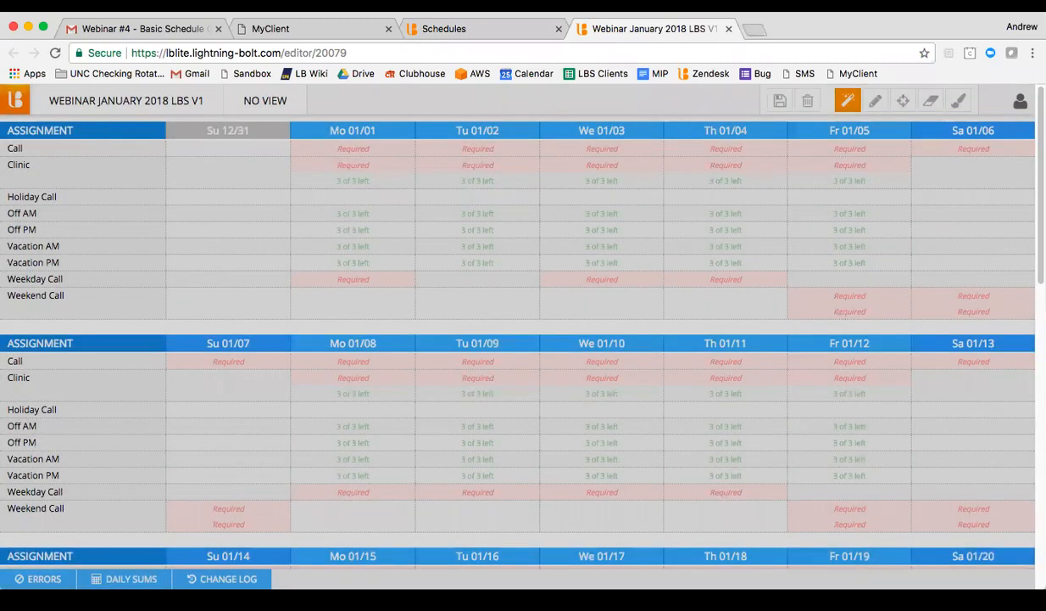
- Look at the account options and the Webinar Demo schedule list, and return to the January schedule
left_click(1020, 101)
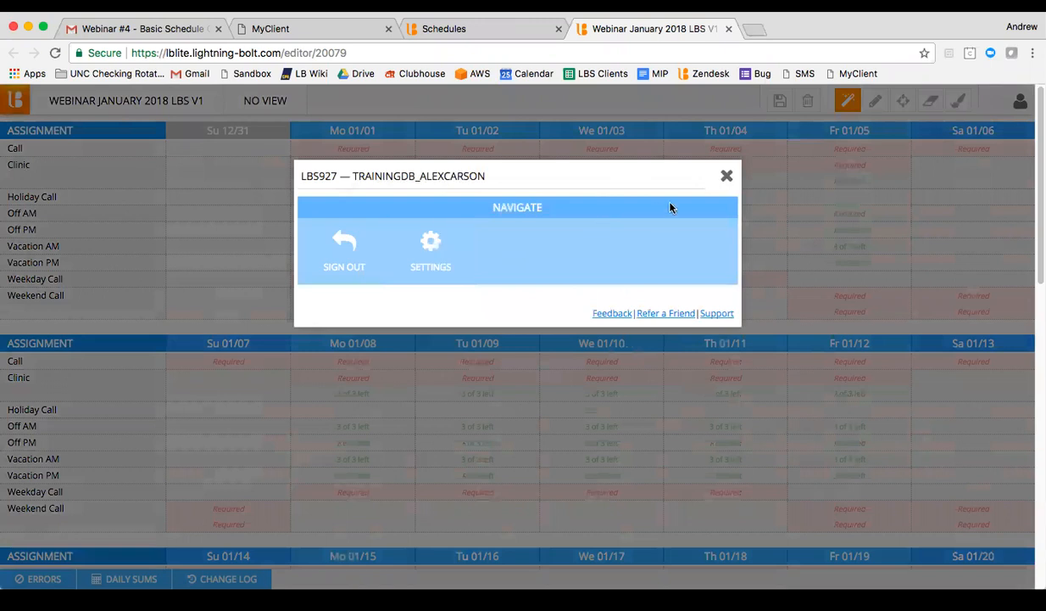
left_click(726, 178)
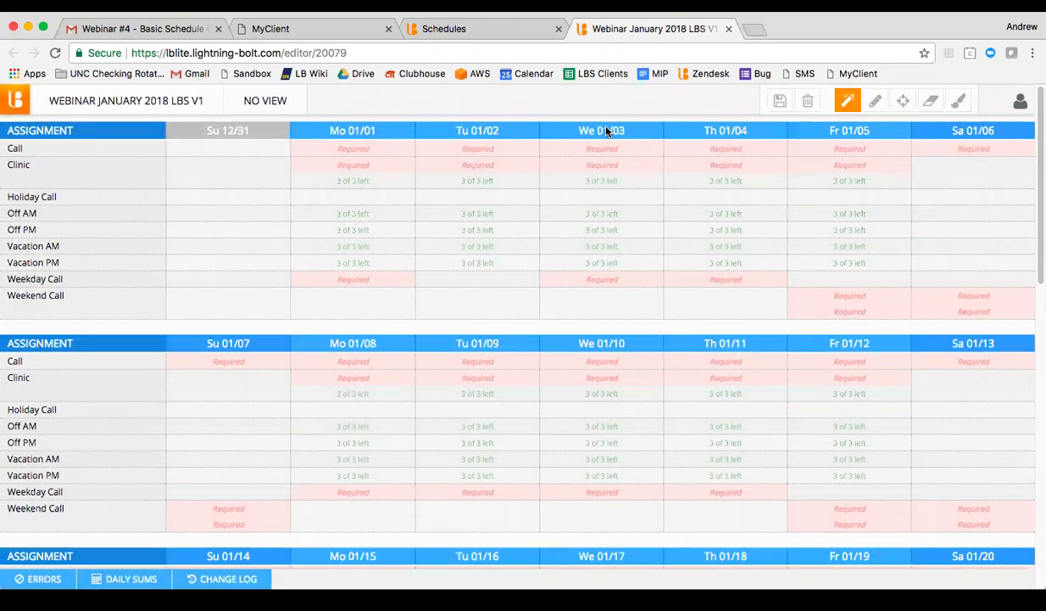
left_click(486, 25)
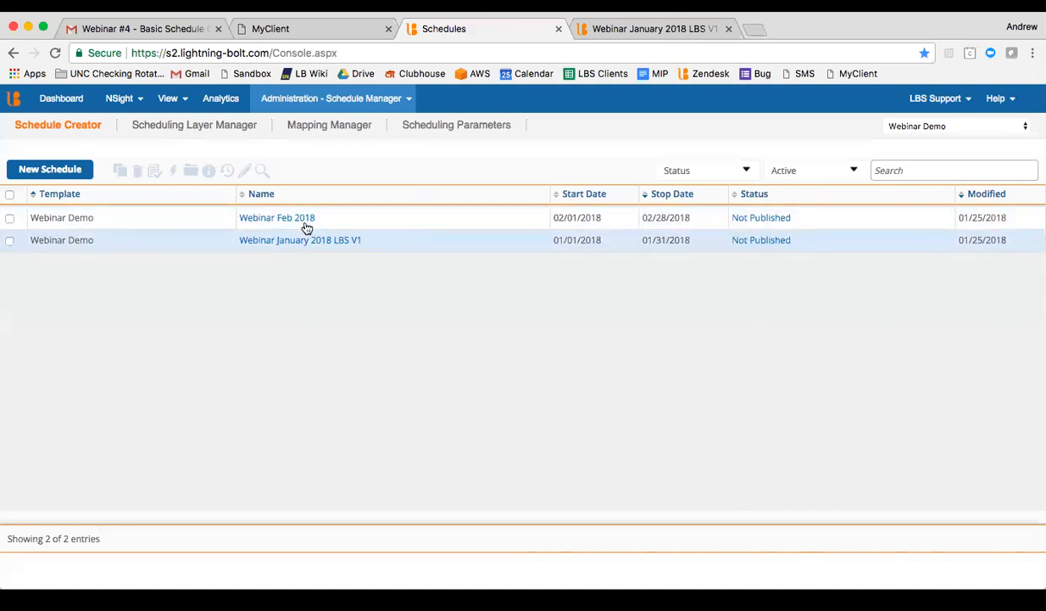
left_click(619, 29)
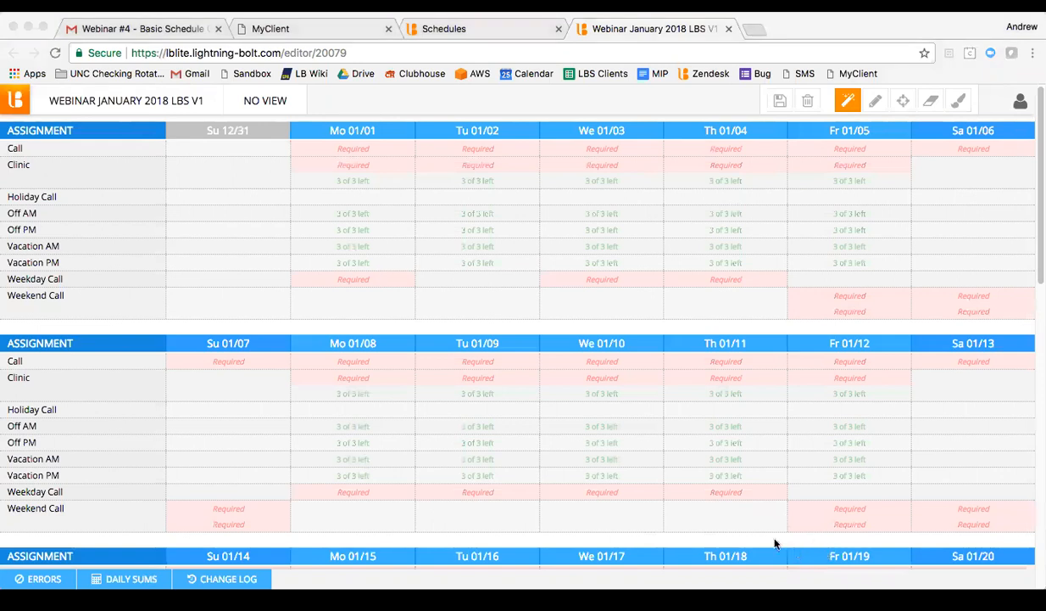
left_click(28, 28)
left_click(1007, 217)
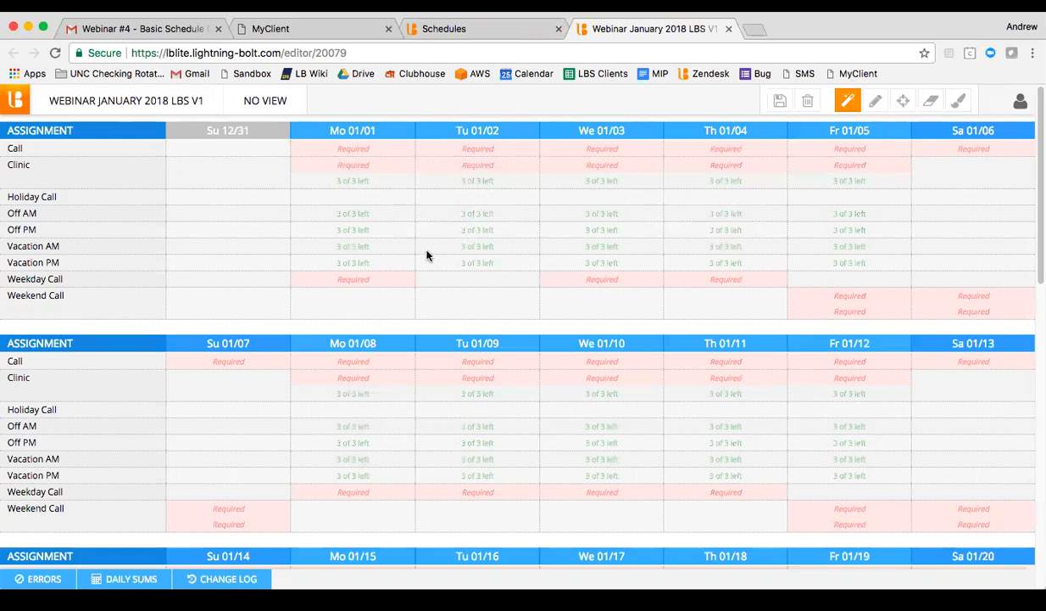
- Return to the Webinar Demo schedule list, check its archive filter options, and archive the Webinar Feb 2018 schedule
left_click(424, 33)
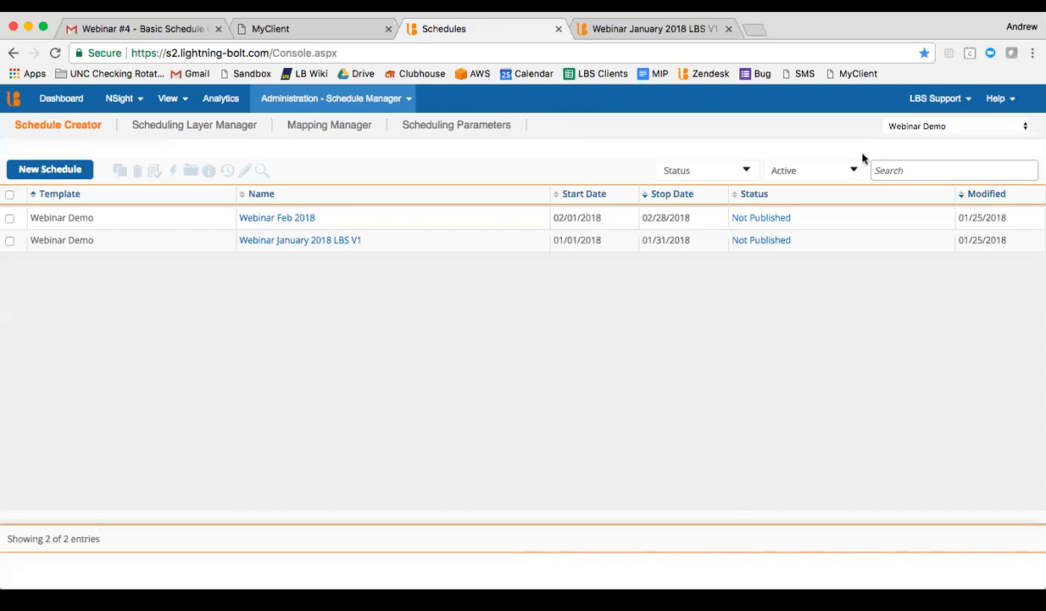
left_click(810, 173)
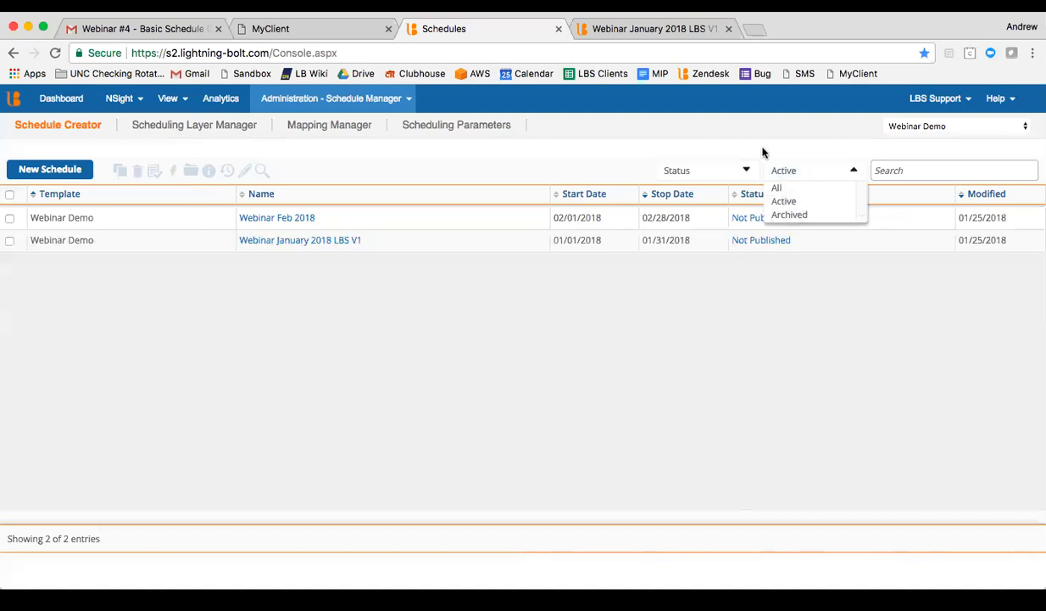
left_click(819, 171)
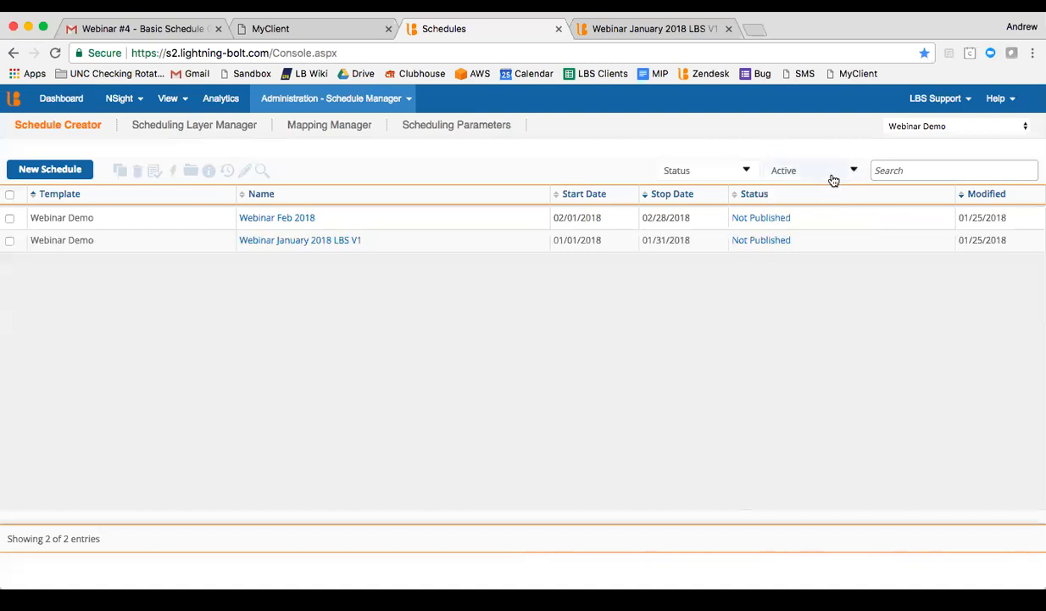
left_click(9, 218)
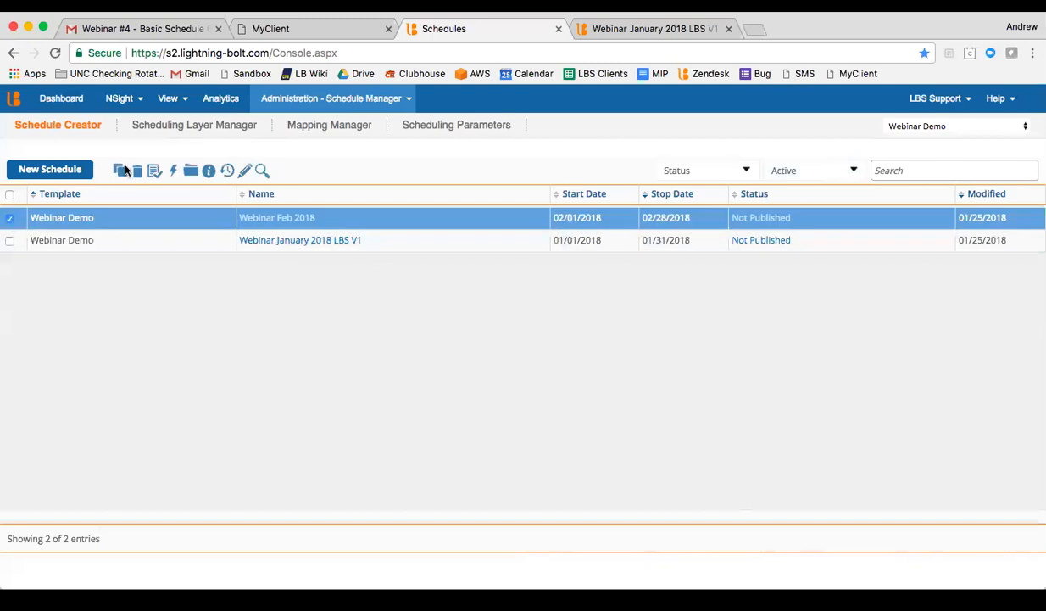
left_click(191, 172)
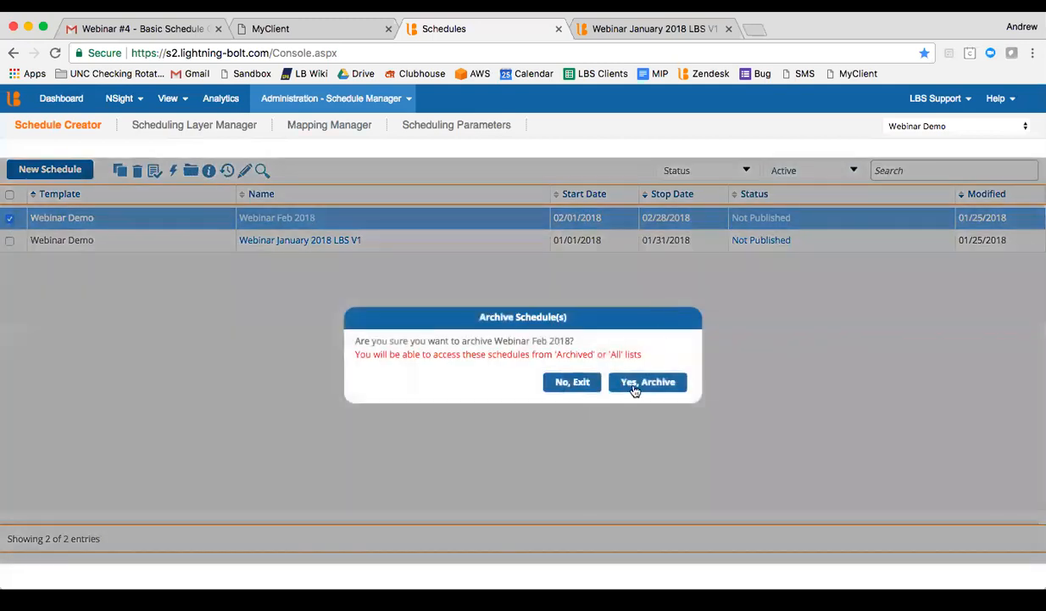
left_click(635, 383)
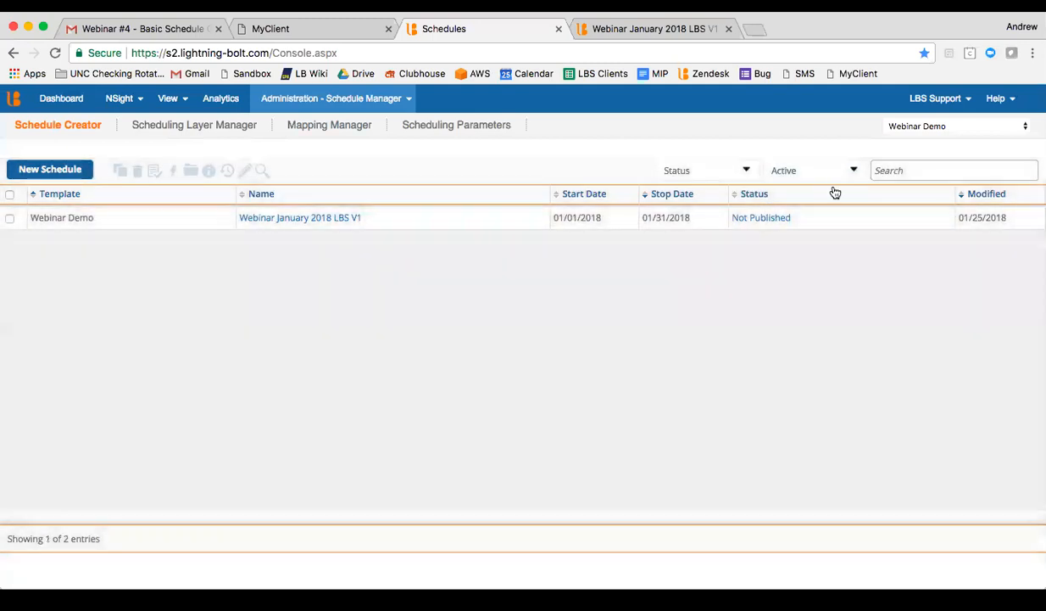
- List all Webinar Demo schedules, including archived ones, and filter the list back to Active
left_click(831, 170)
left_click(786, 189)
left_click(816, 172)
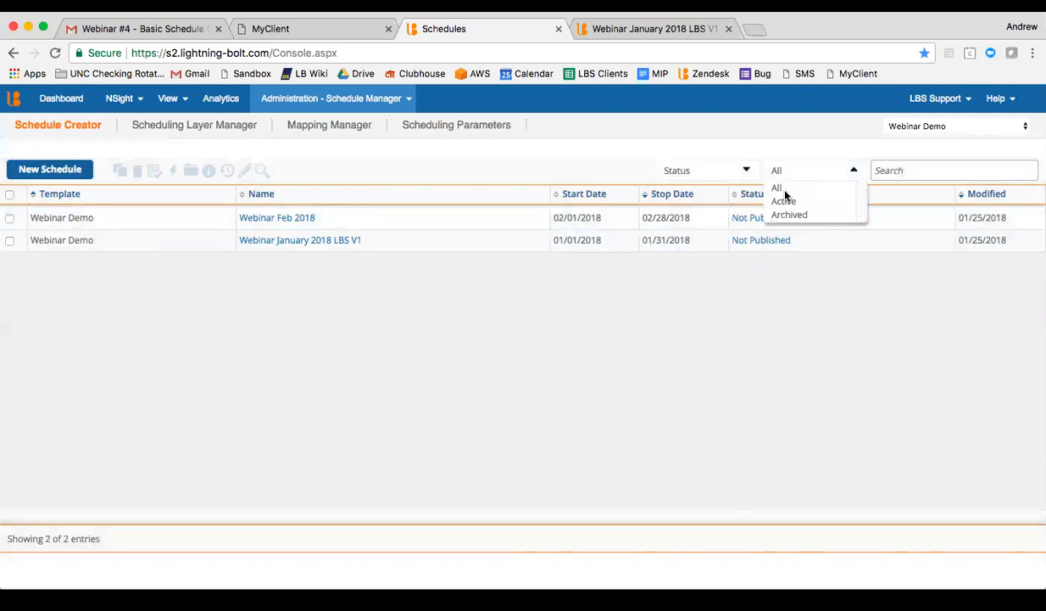
left_click(786, 192)
left_click(792, 176)
left_click(786, 200)
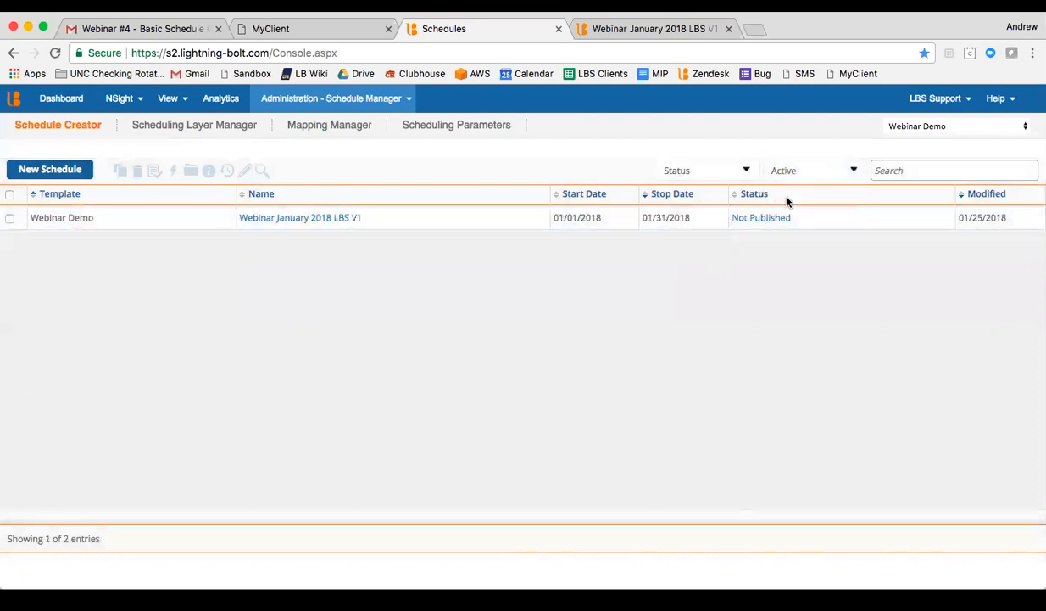